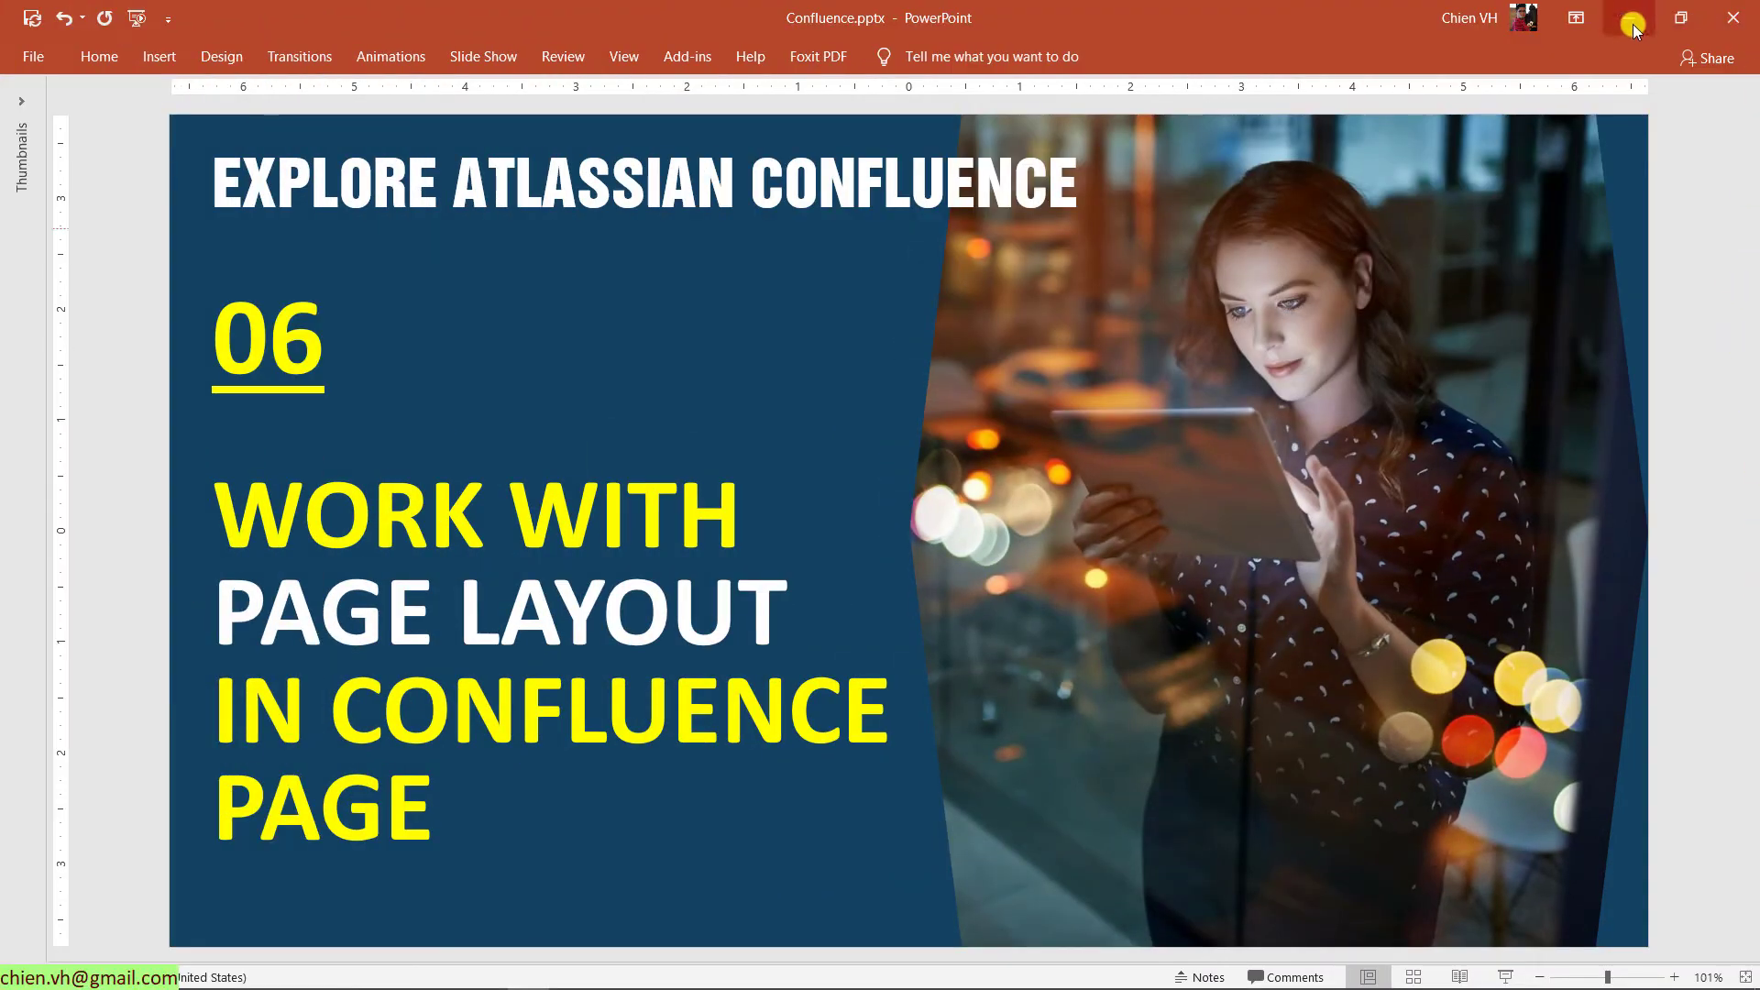
Hide PowerPoint and scroll through the Website Development Project space overview page.
{"action": "left_click", "coordinate": [1630, 20]}
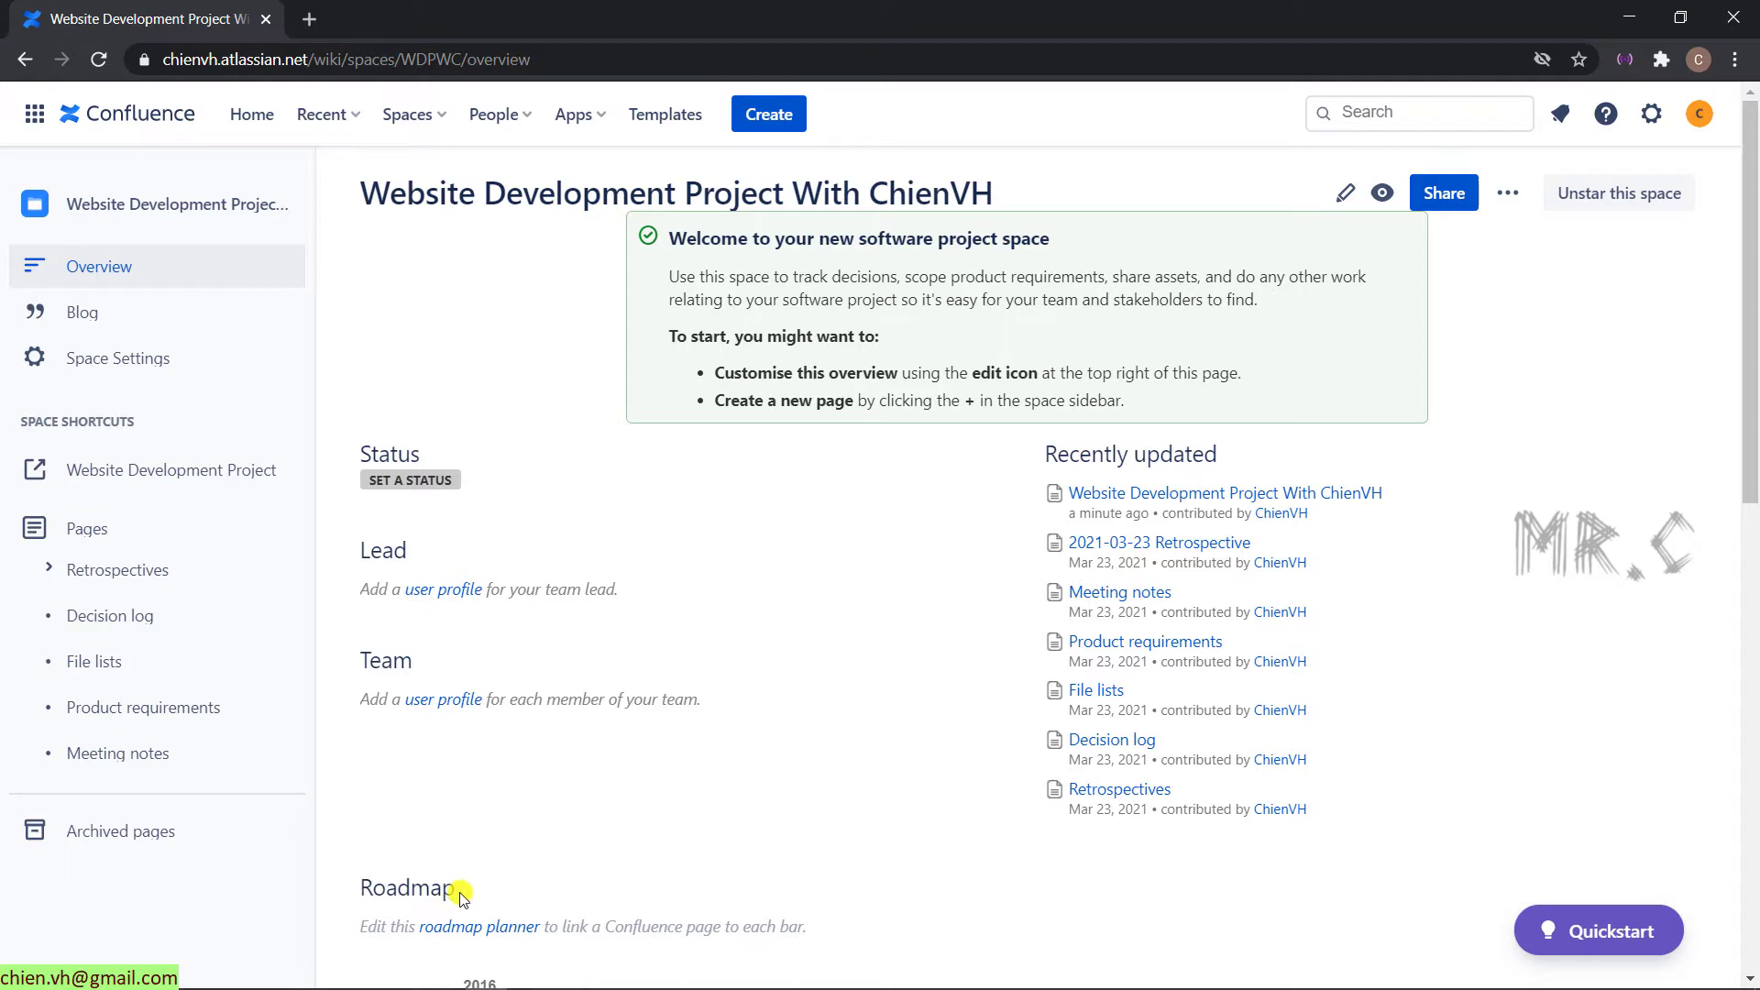
{"action": "scroll", "coordinate": [460, 894], "scroll_direction": "down", "scroll_amount": 10}
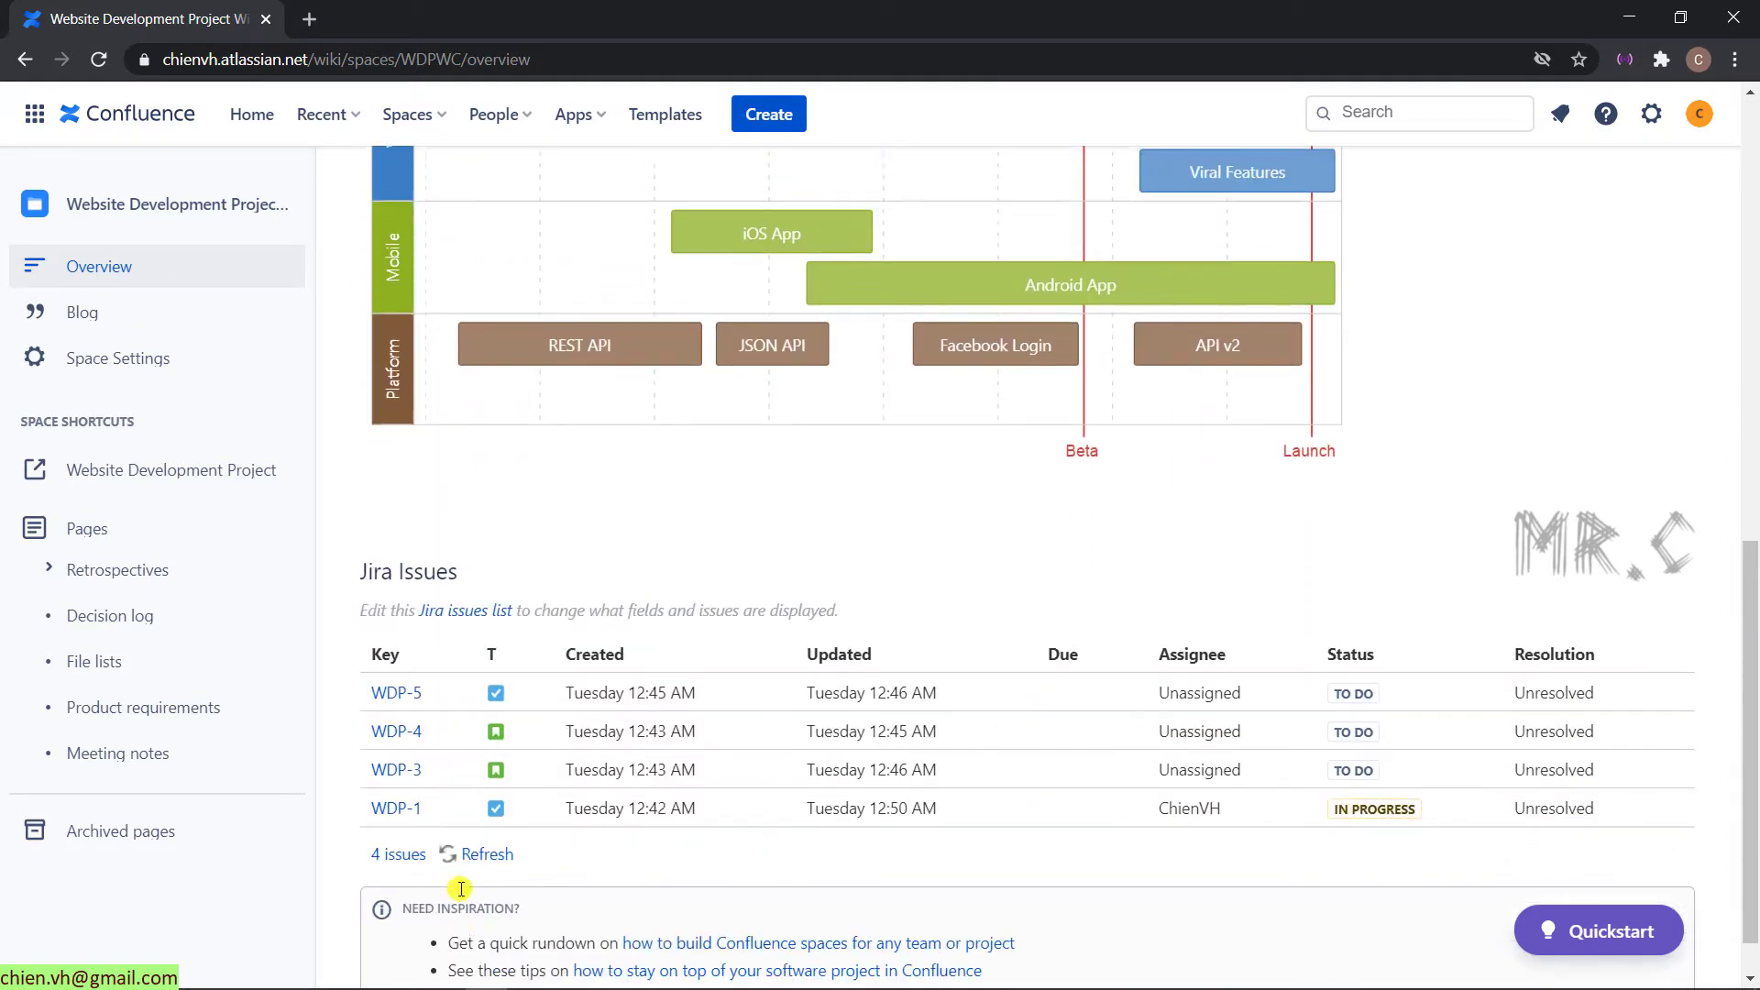
{"action": "scroll", "coordinate": [463, 876], "scroll_direction": "down", "scroll_amount": 1}
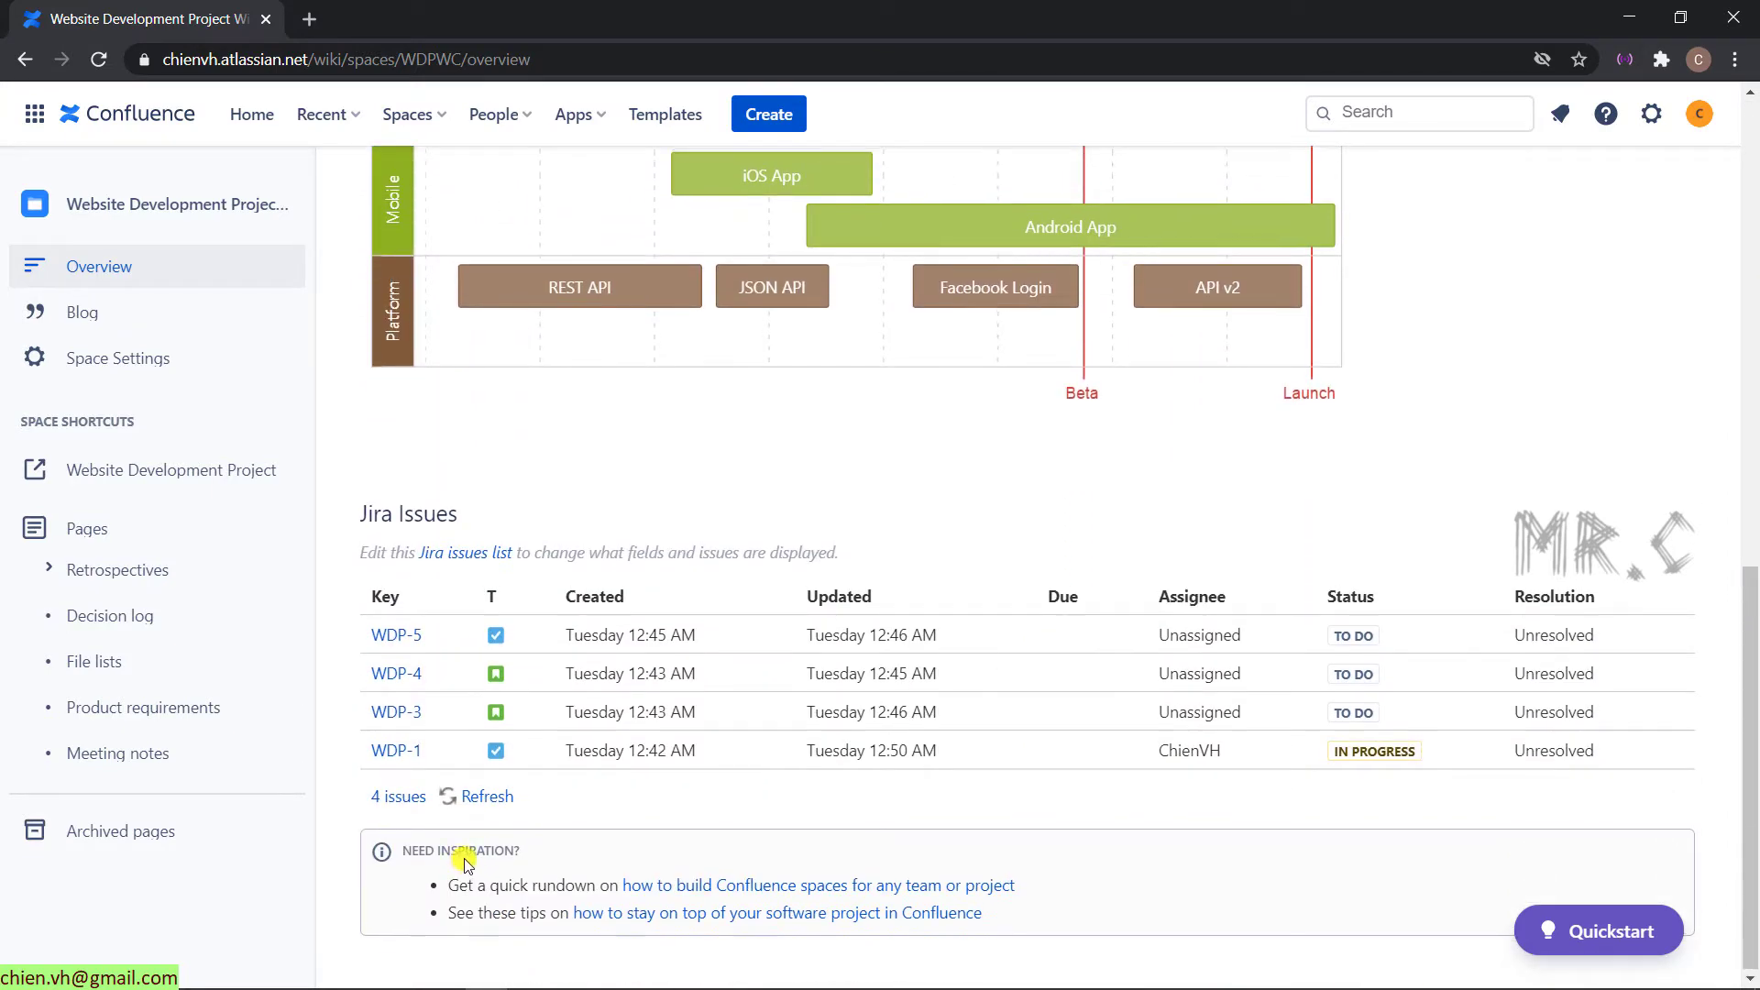
{"action": "scroll", "coordinate": [463, 862], "scroll_direction": "up", "scroll_amount": 8}
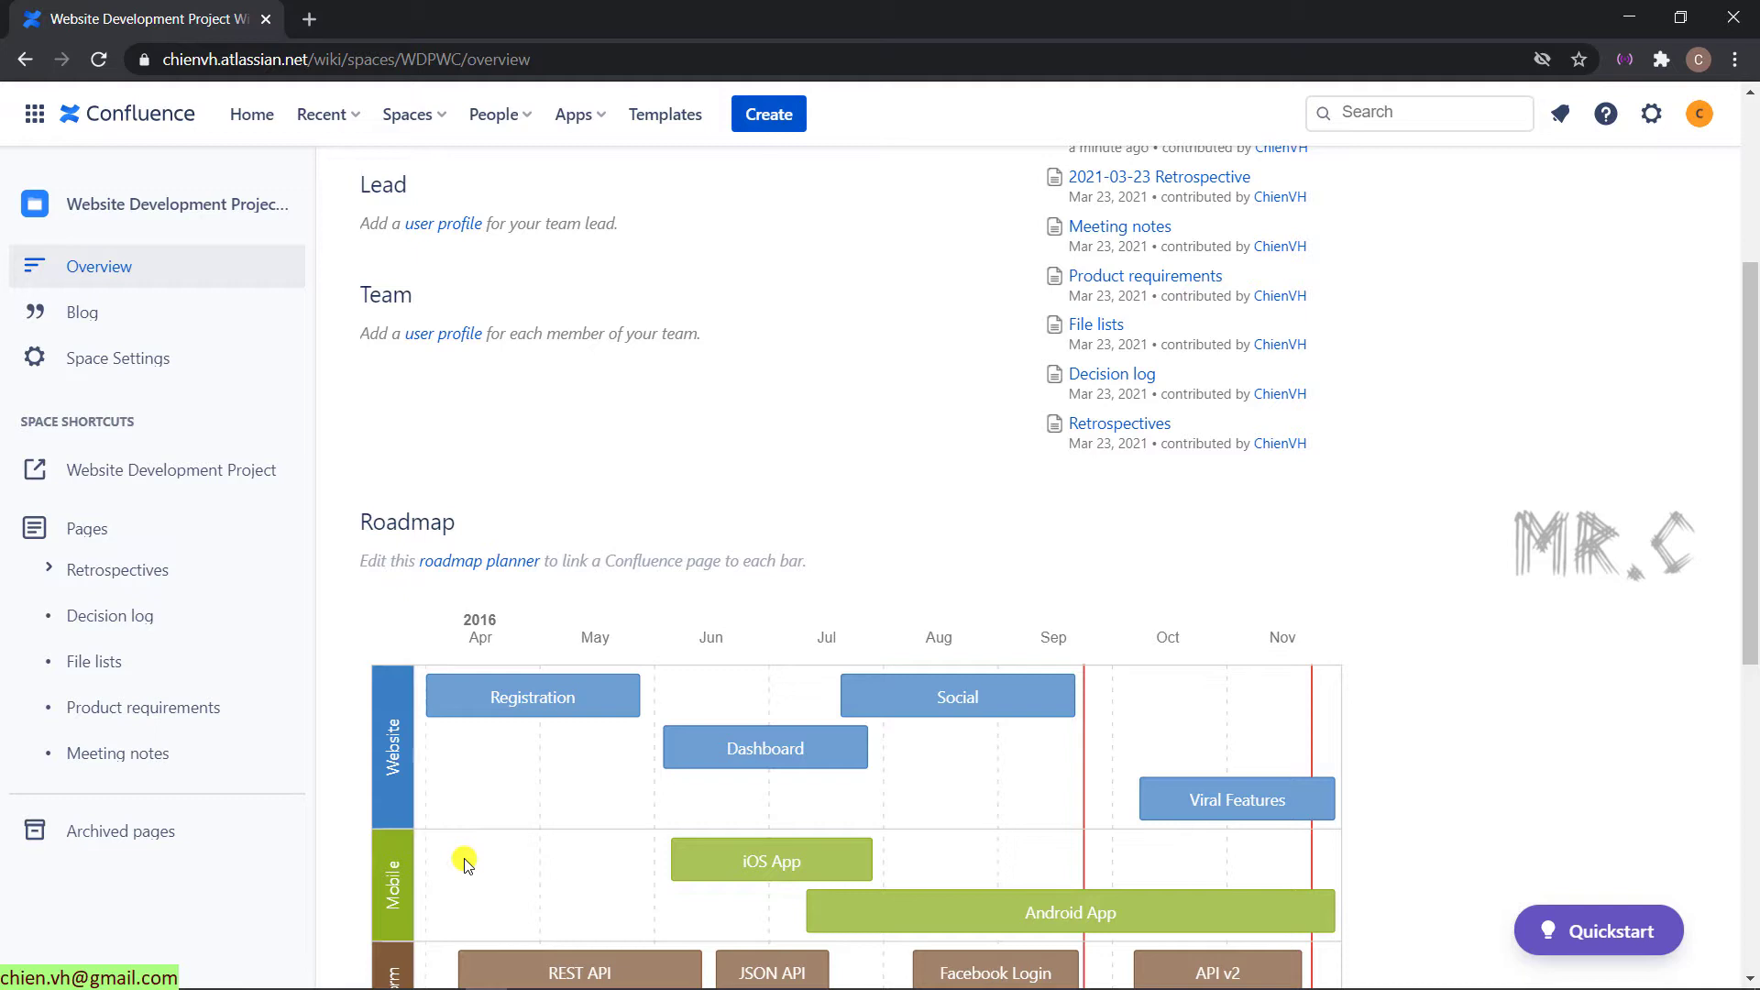
{"action": "scroll", "coordinate": [465, 862], "scroll_direction": "up", "scroll_amount": 4}
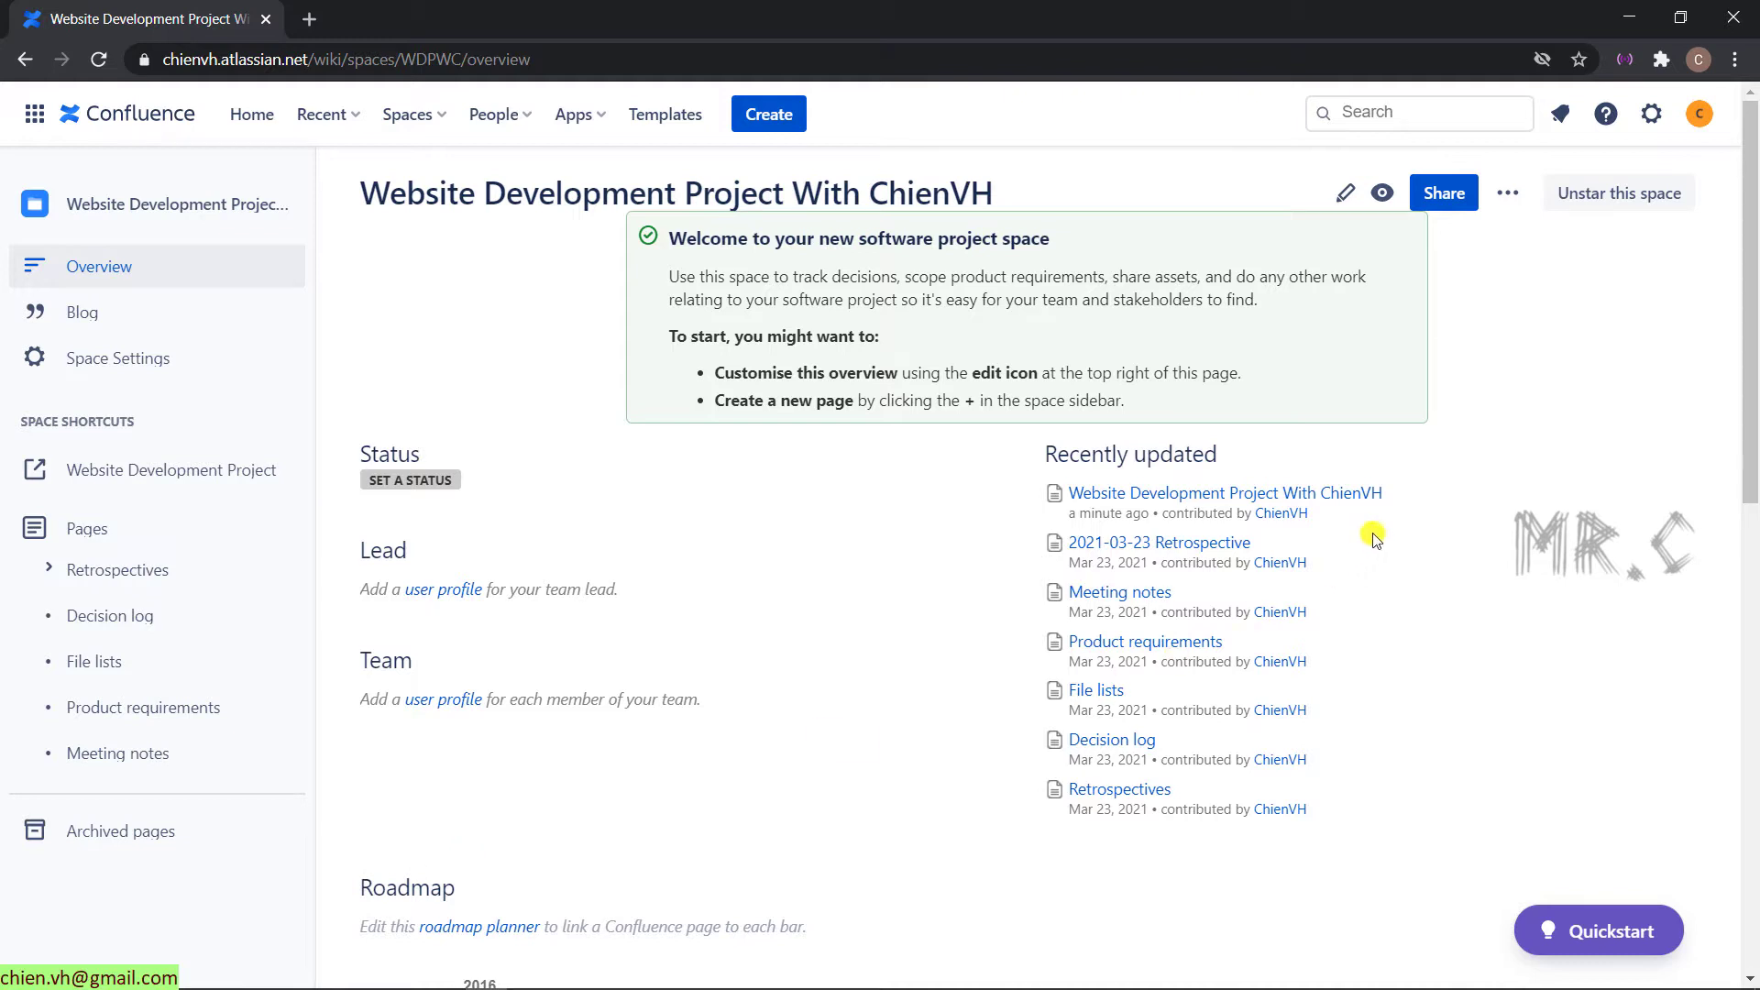
Open the overview page in the editor and remove the welcome Tip panel.
{"action": "left_click", "coordinate": [1350, 196]}
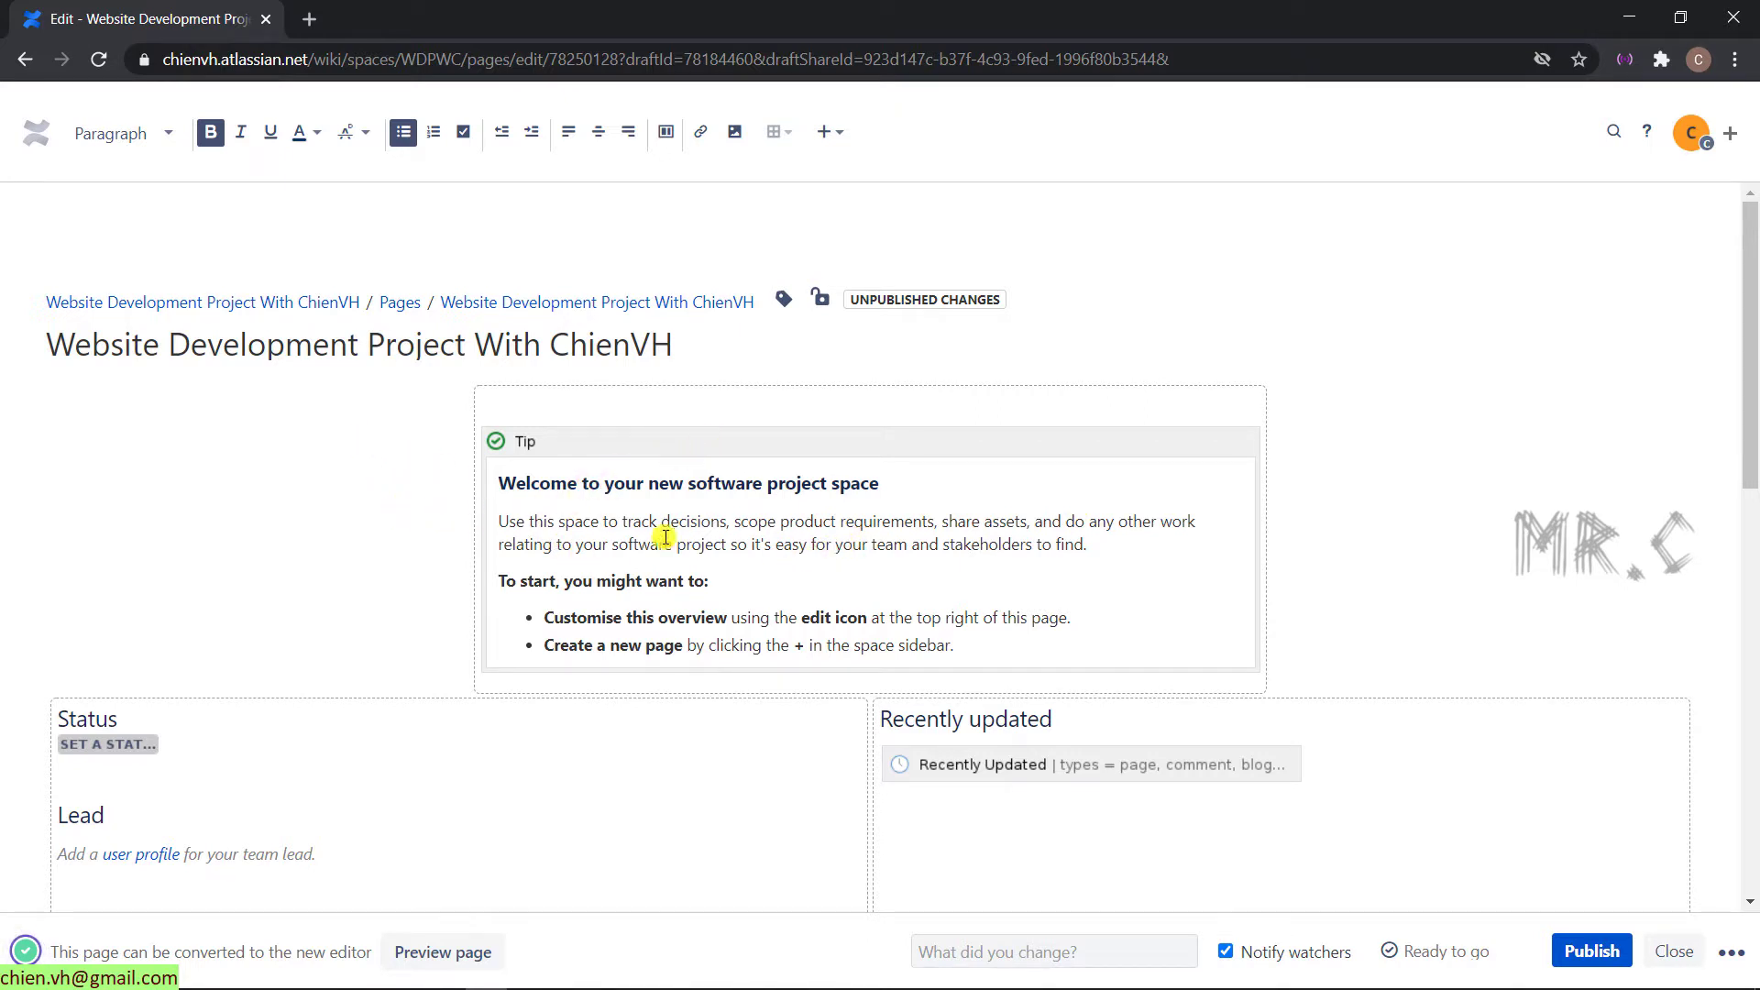
{"action": "left_click", "coordinate": [481, 504]}
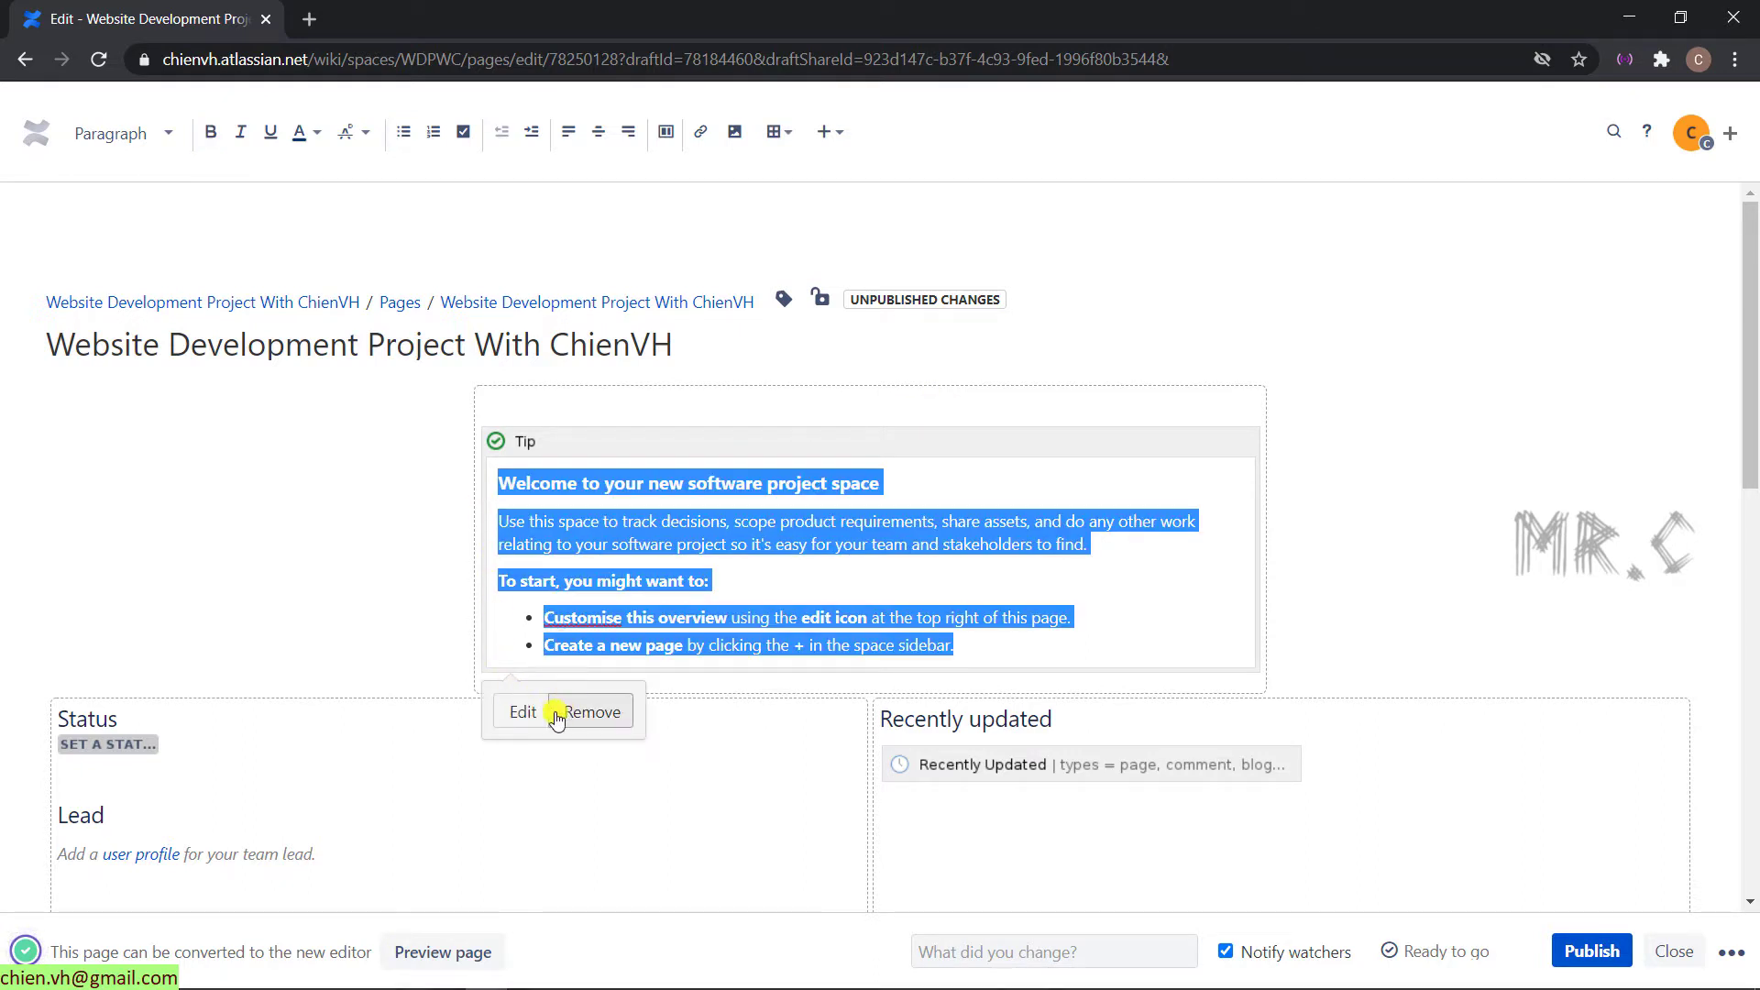
{"action": "left_click", "coordinate": [741, 522]}
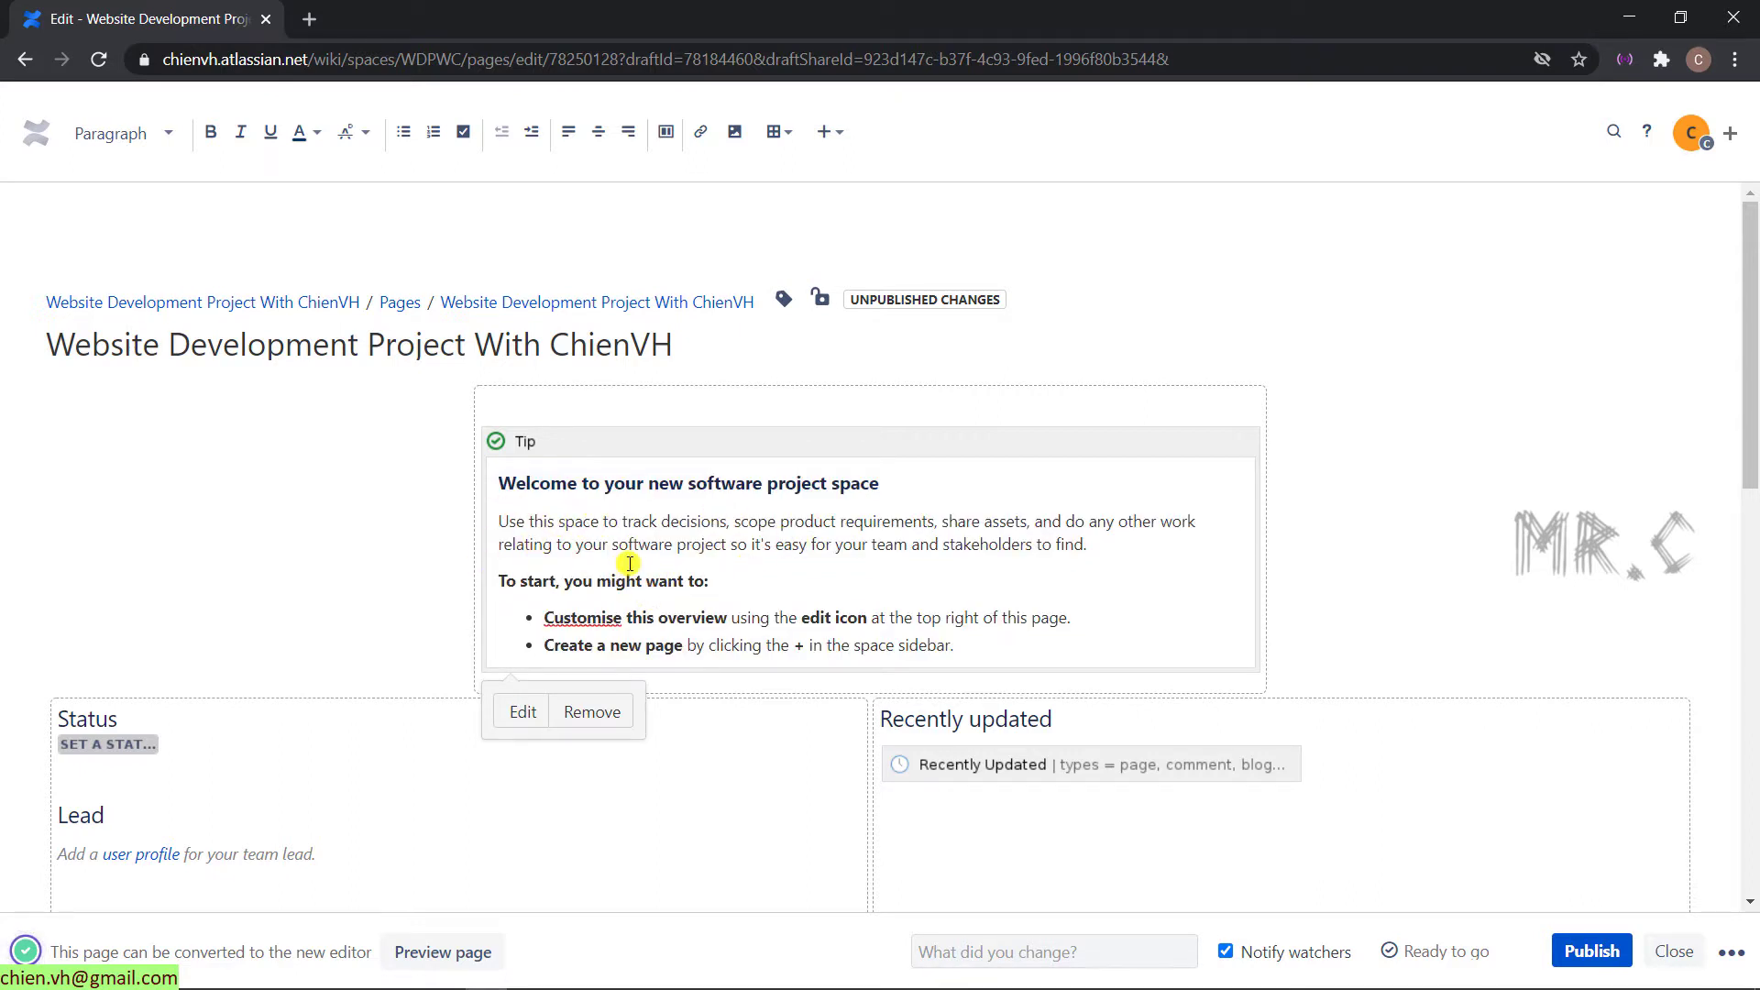
{"action": "left_click", "coordinate": [617, 720]}
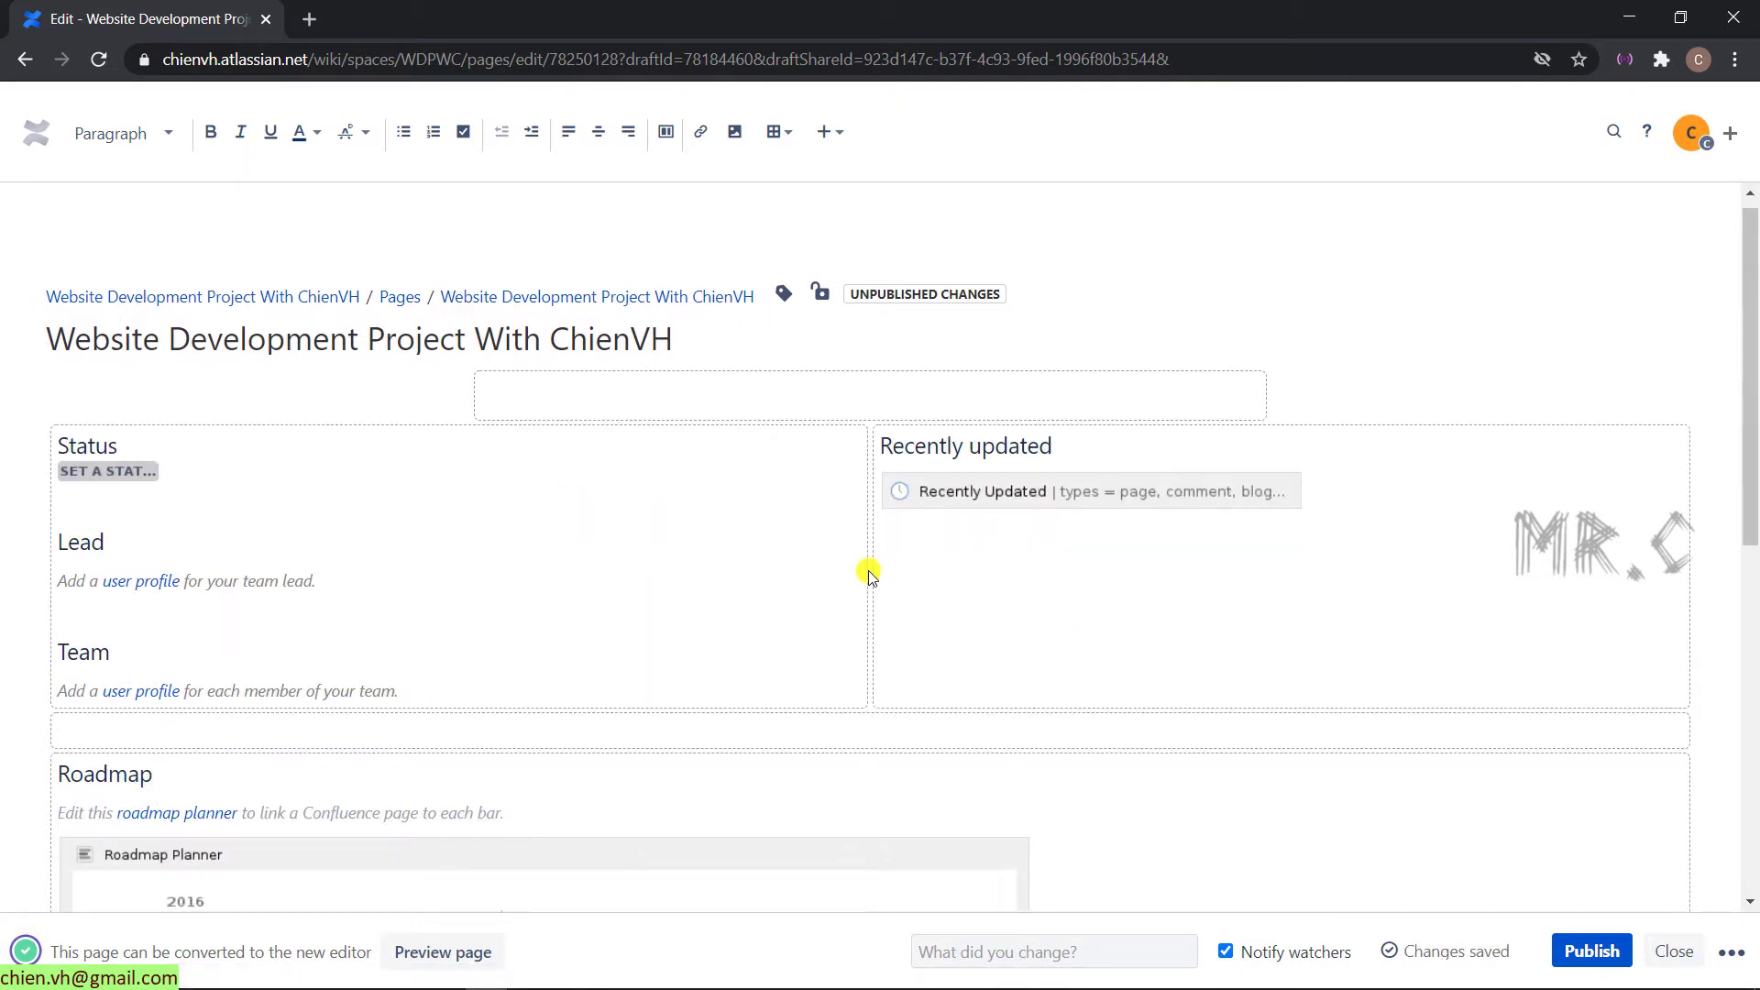
Cut the Roadmap heading, description and planner from the page.
{"action": "scroll", "coordinate": [869, 574], "scroll_direction": "down", "scroll_amount": 3}
{"action": "scroll", "coordinate": [875, 578], "scroll_direction": "down", "scroll_amount": 3}
{"action": "scroll", "coordinate": [878, 579], "scroll_direction": "down", "scroll_amount": 3}
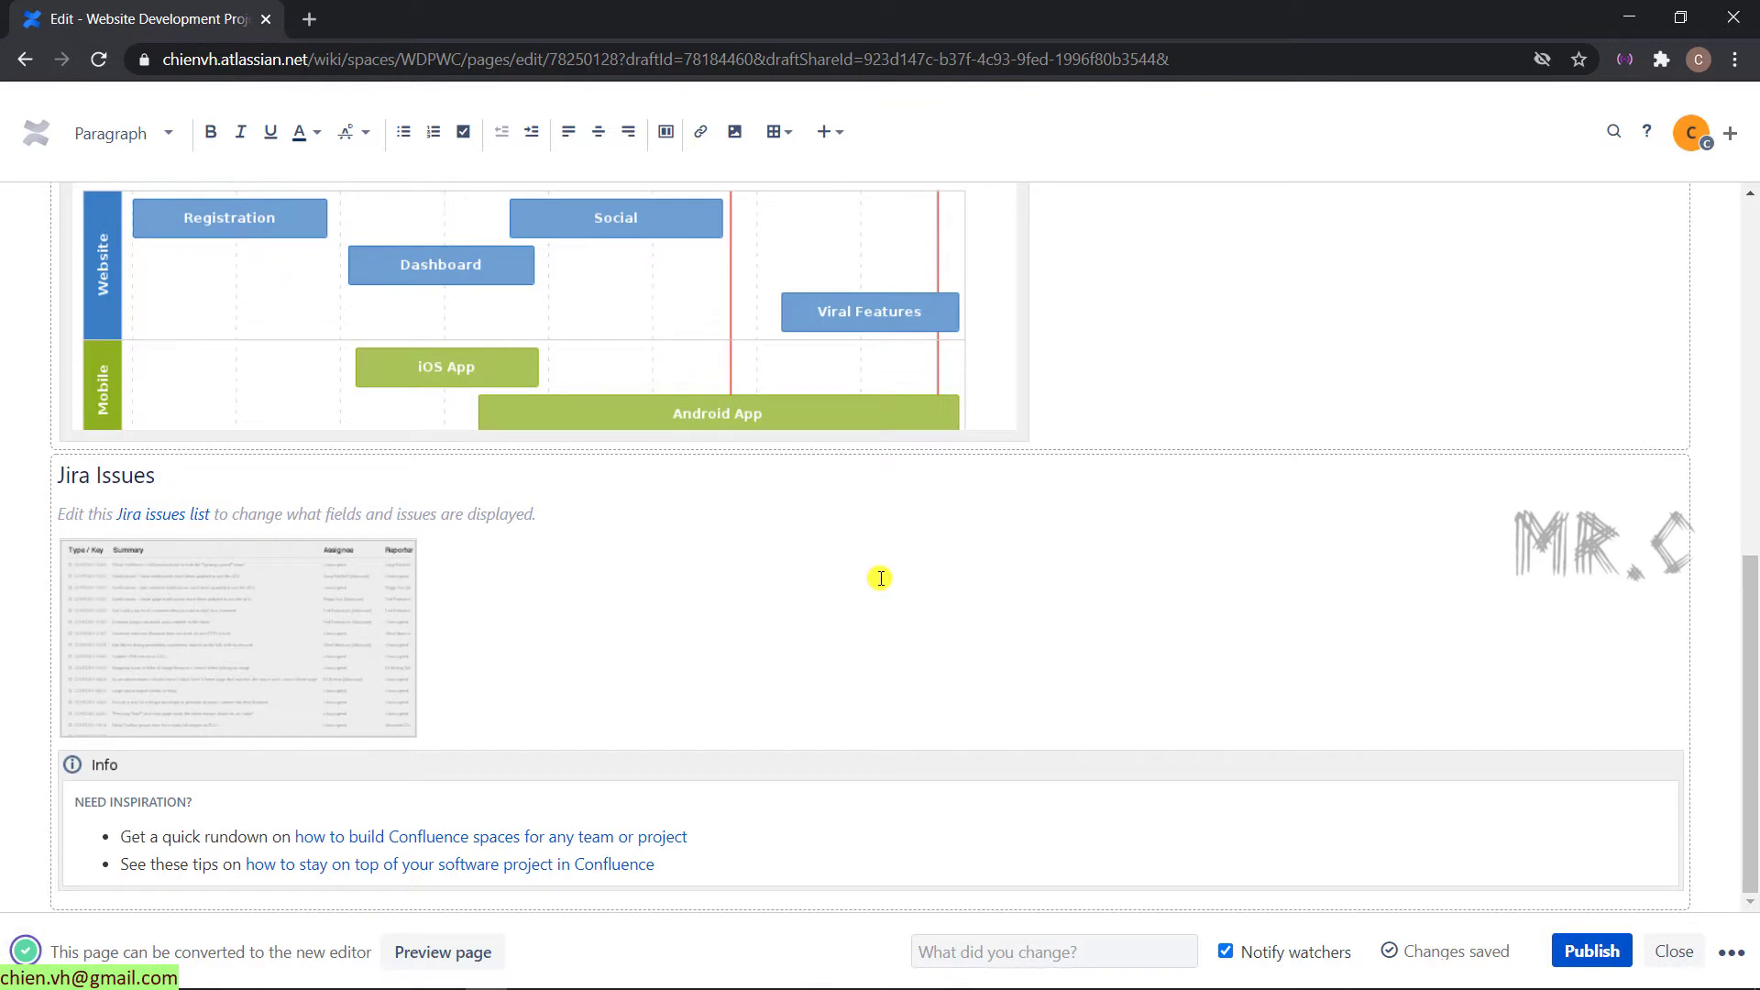
{"action": "scroll", "coordinate": [883, 579], "scroll_direction": "up", "scroll_amount": 2}
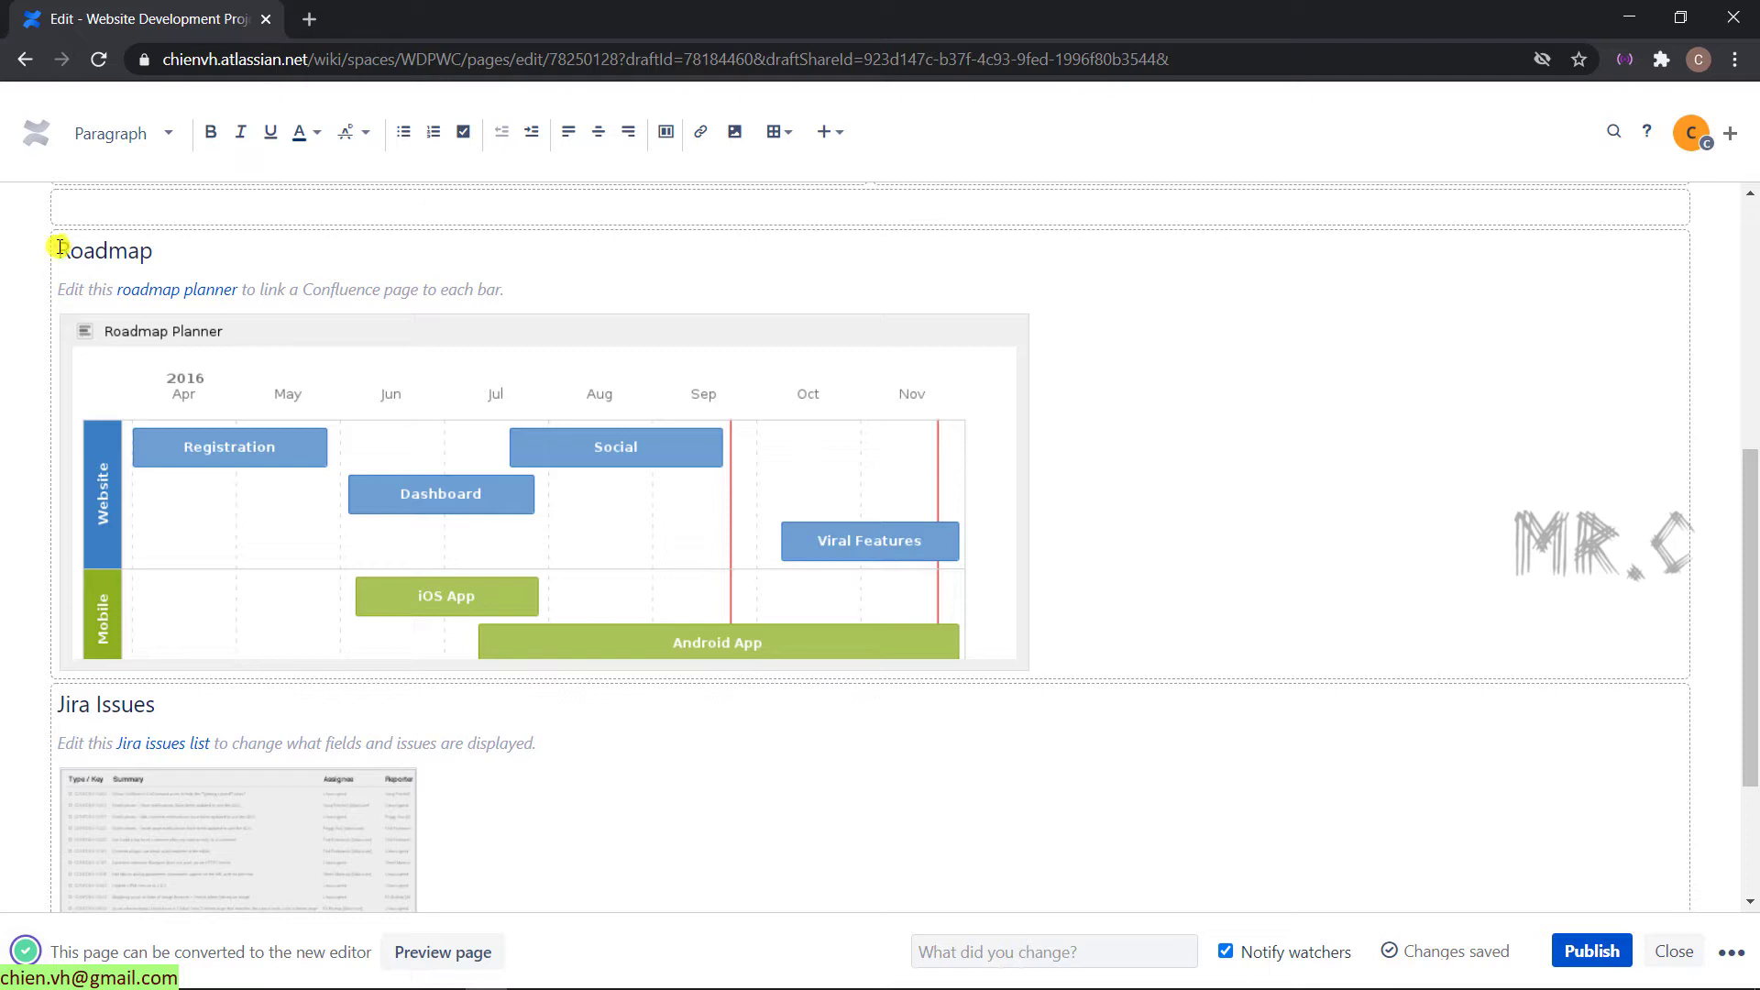
{"action": "left_click_drag", "start_coordinate": [60, 248], "coordinate": [900, 574]}
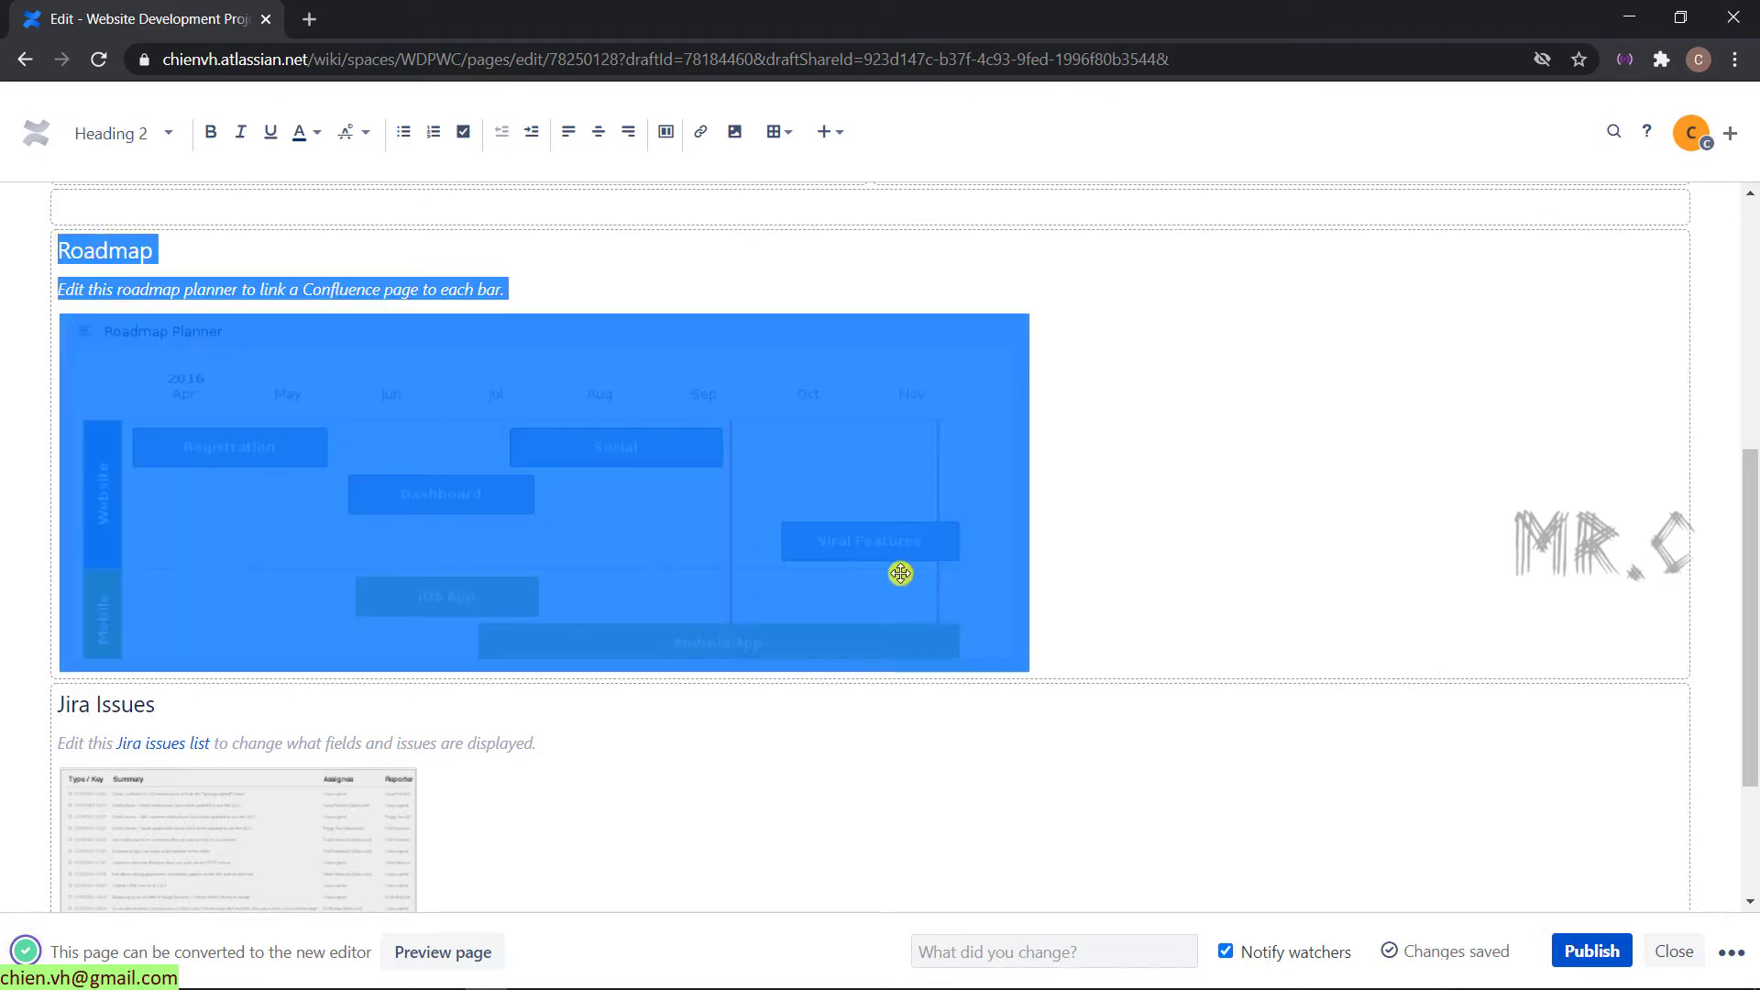
{"action": "right_click", "coordinate": [602, 364]}
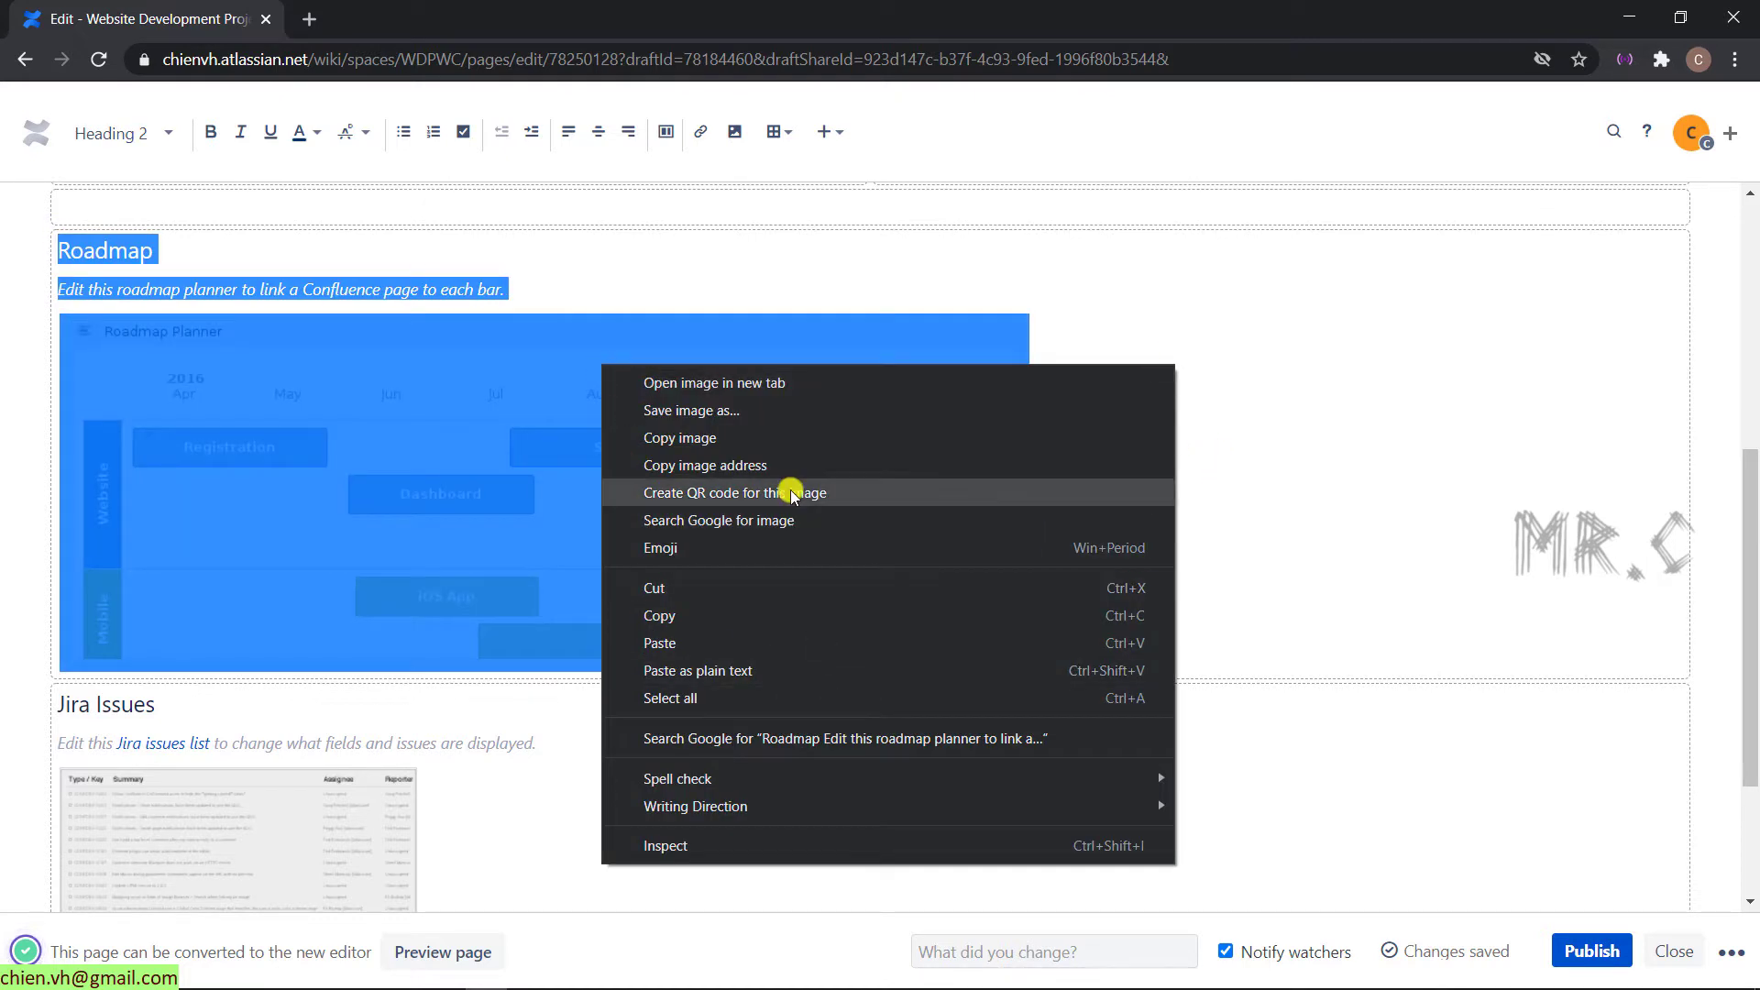
{"action": "left_click", "coordinate": [706, 587]}
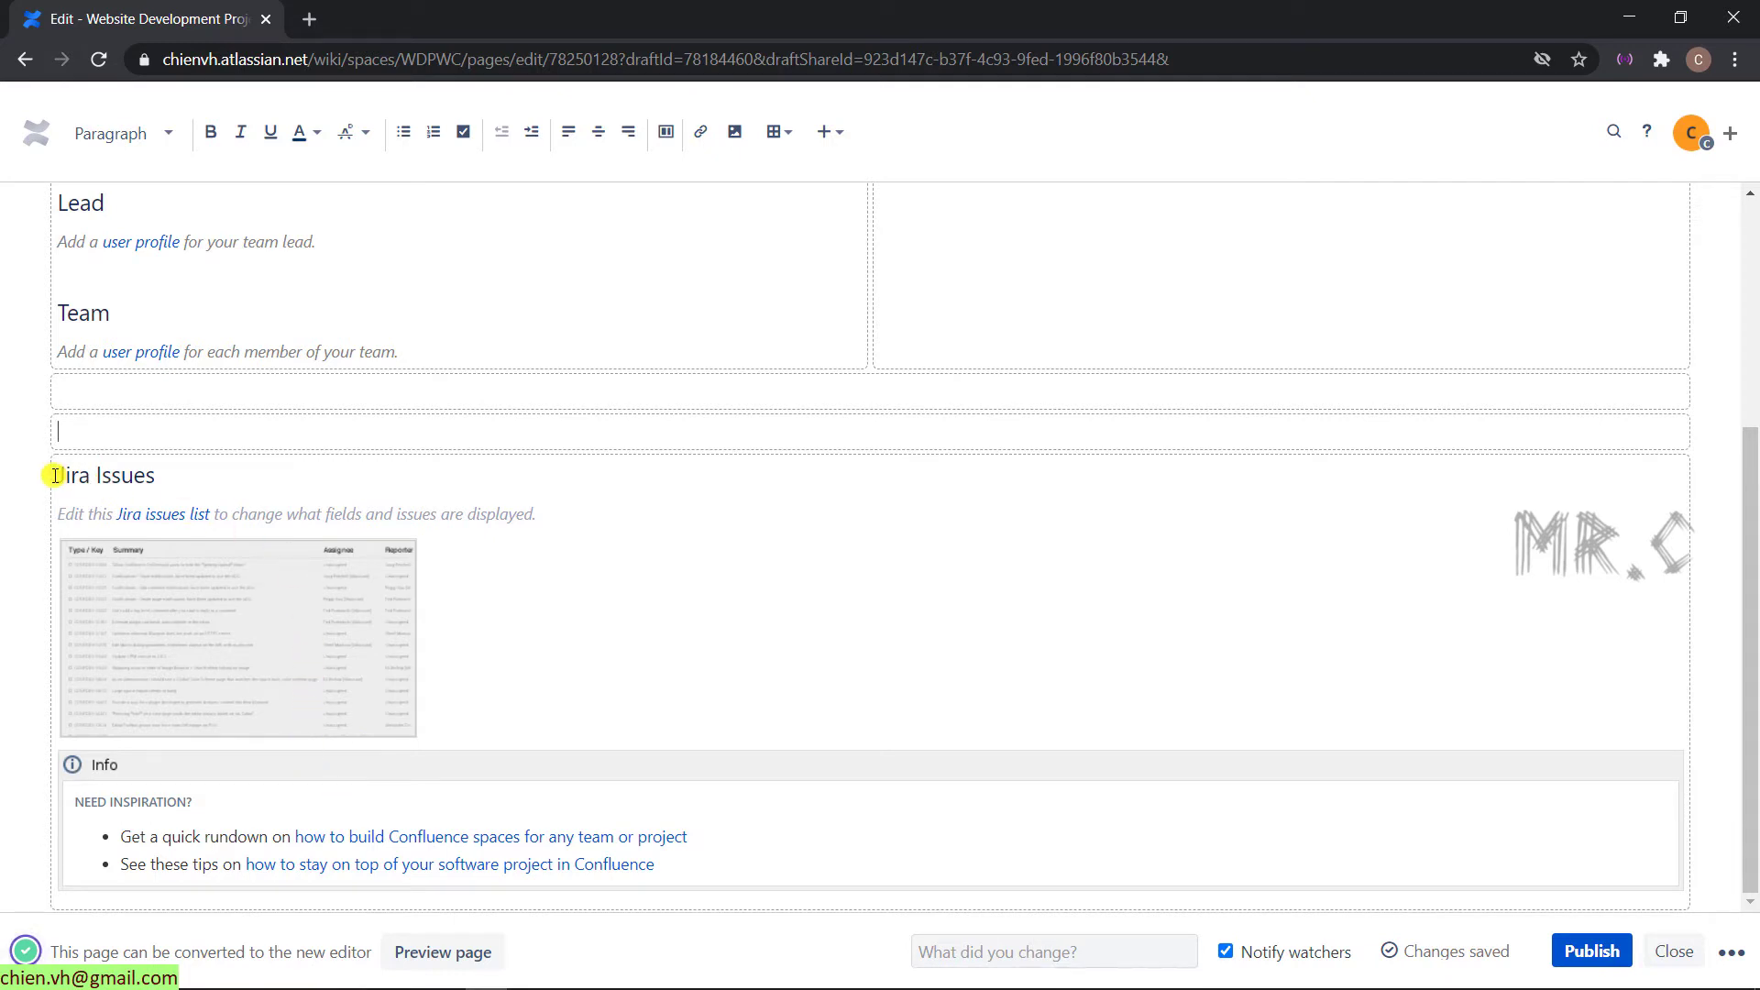
Delete the Jira Issues section and remove the inspiration Info panel.
{"action": "left_click_drag", "start_coordinate": [55, 475], "coordinate": [334, 712]}
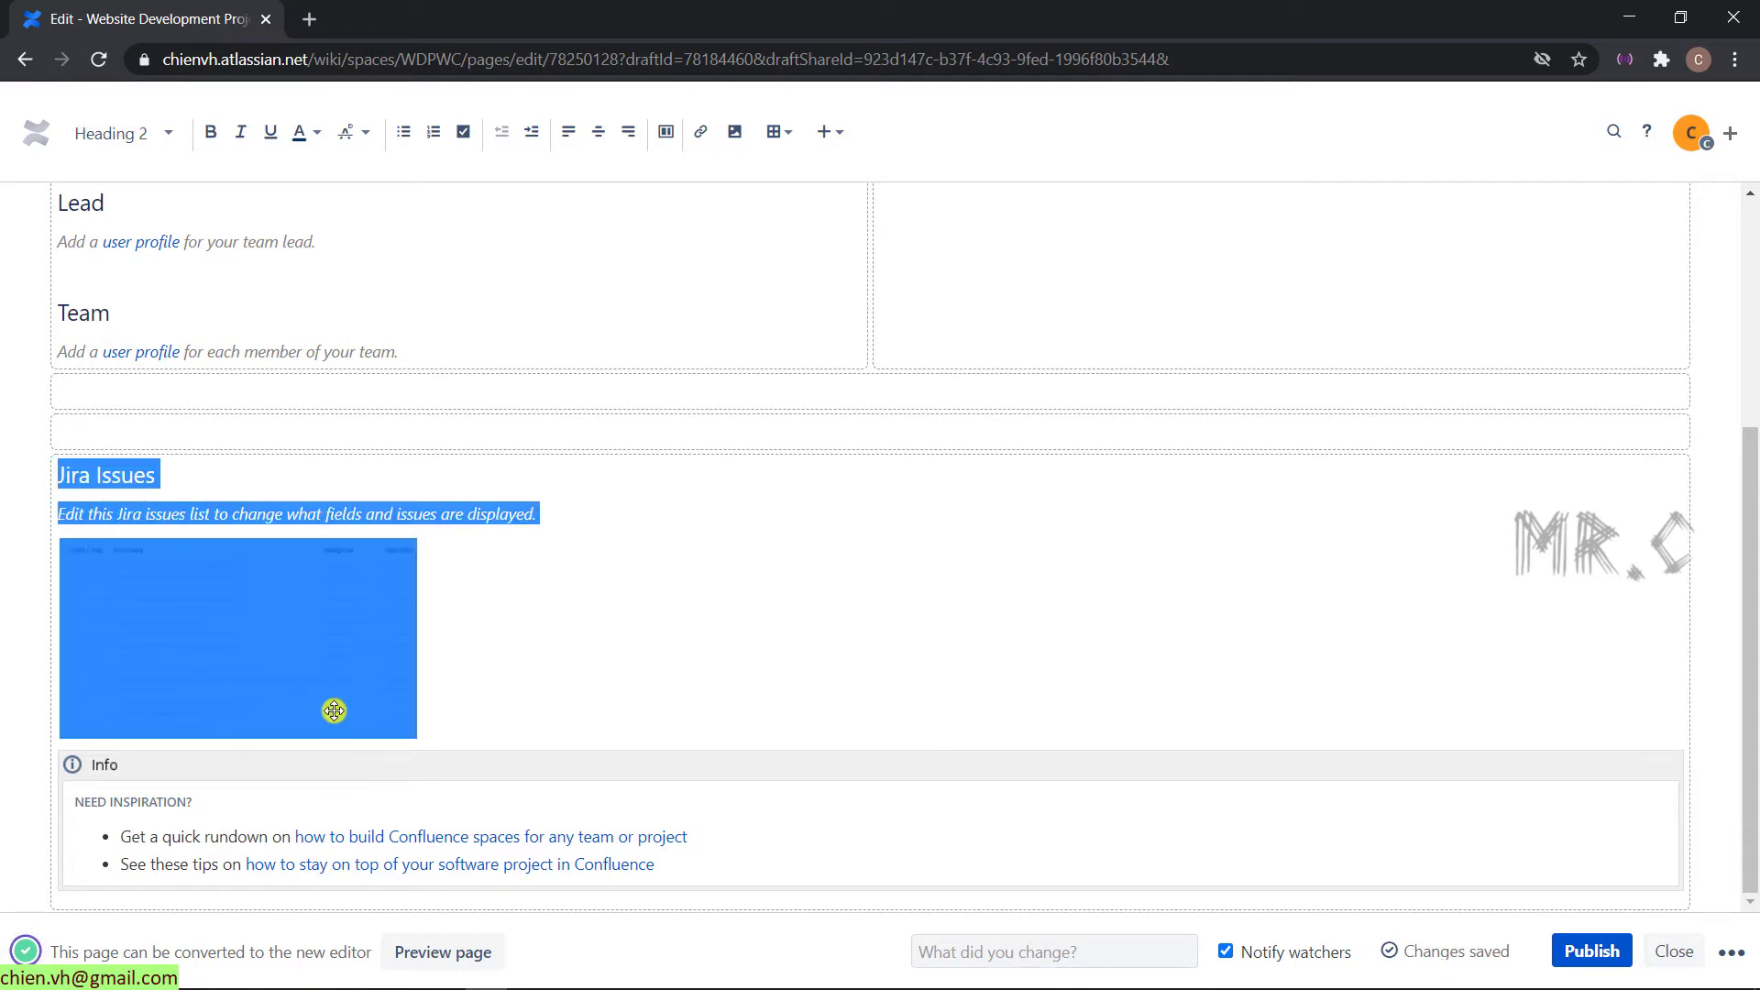
{"action": "key", "text": "BackSpace"}
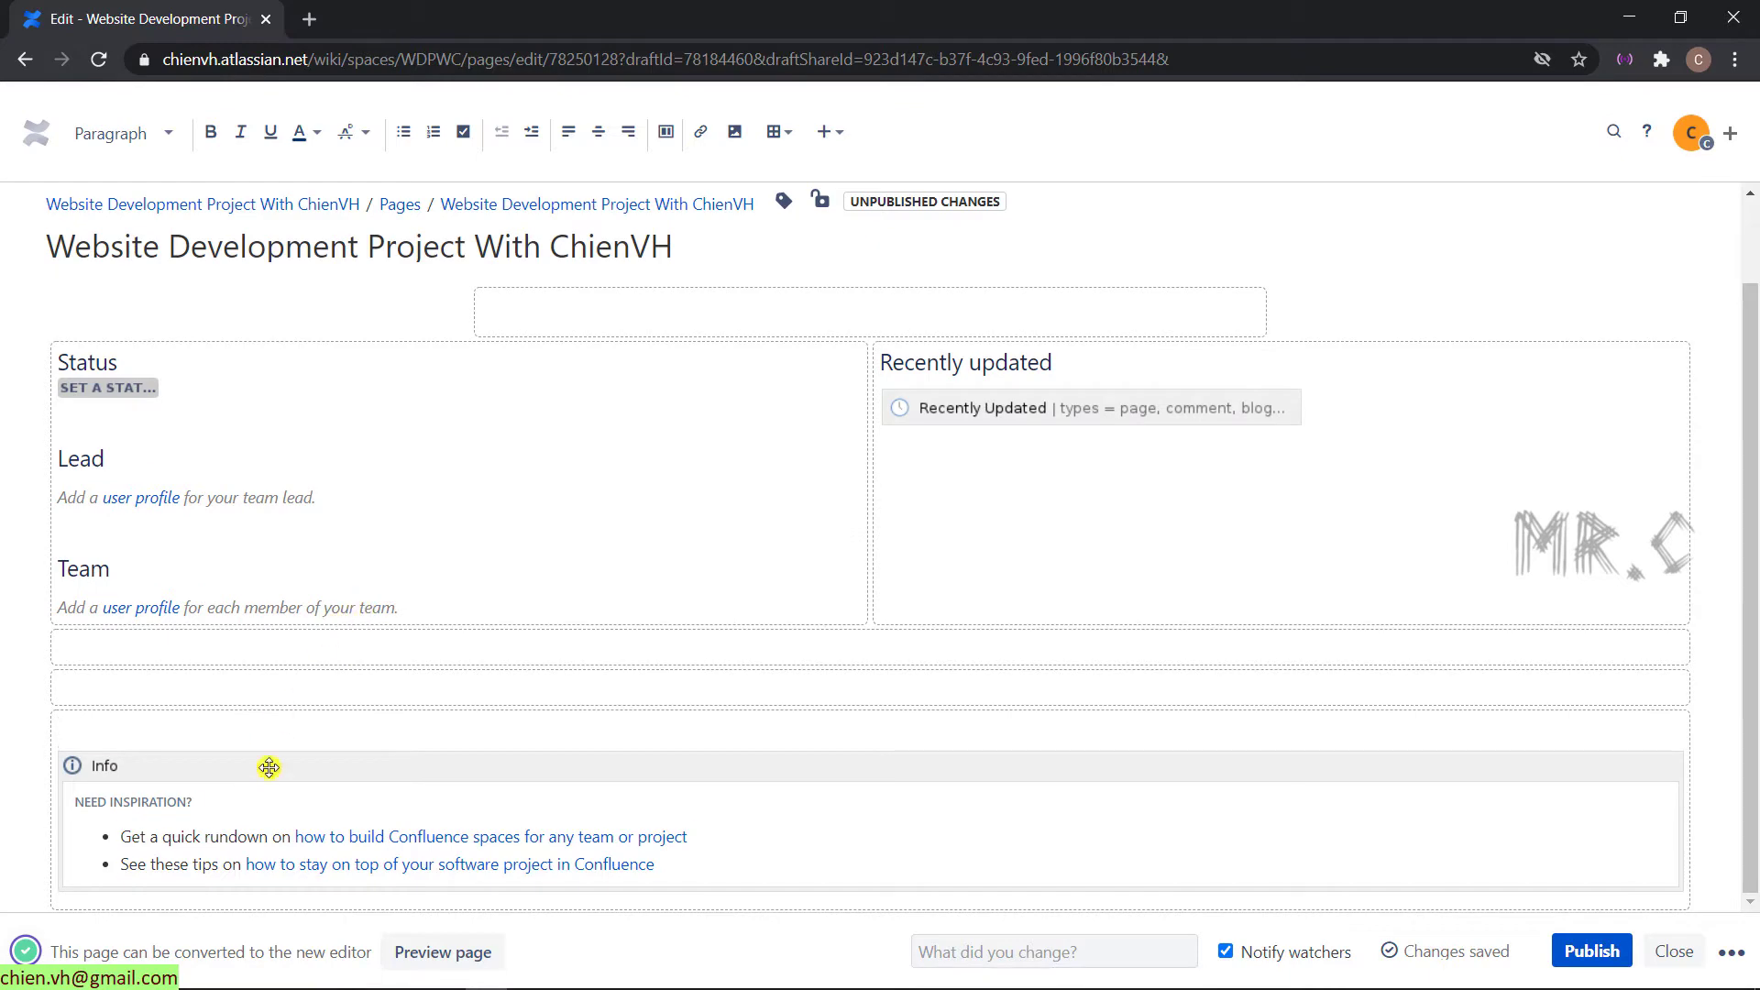
{"action": "left_click", "coordinate": [268, 768]}
{"action": "left_click", "coordinate": [255, 747]}
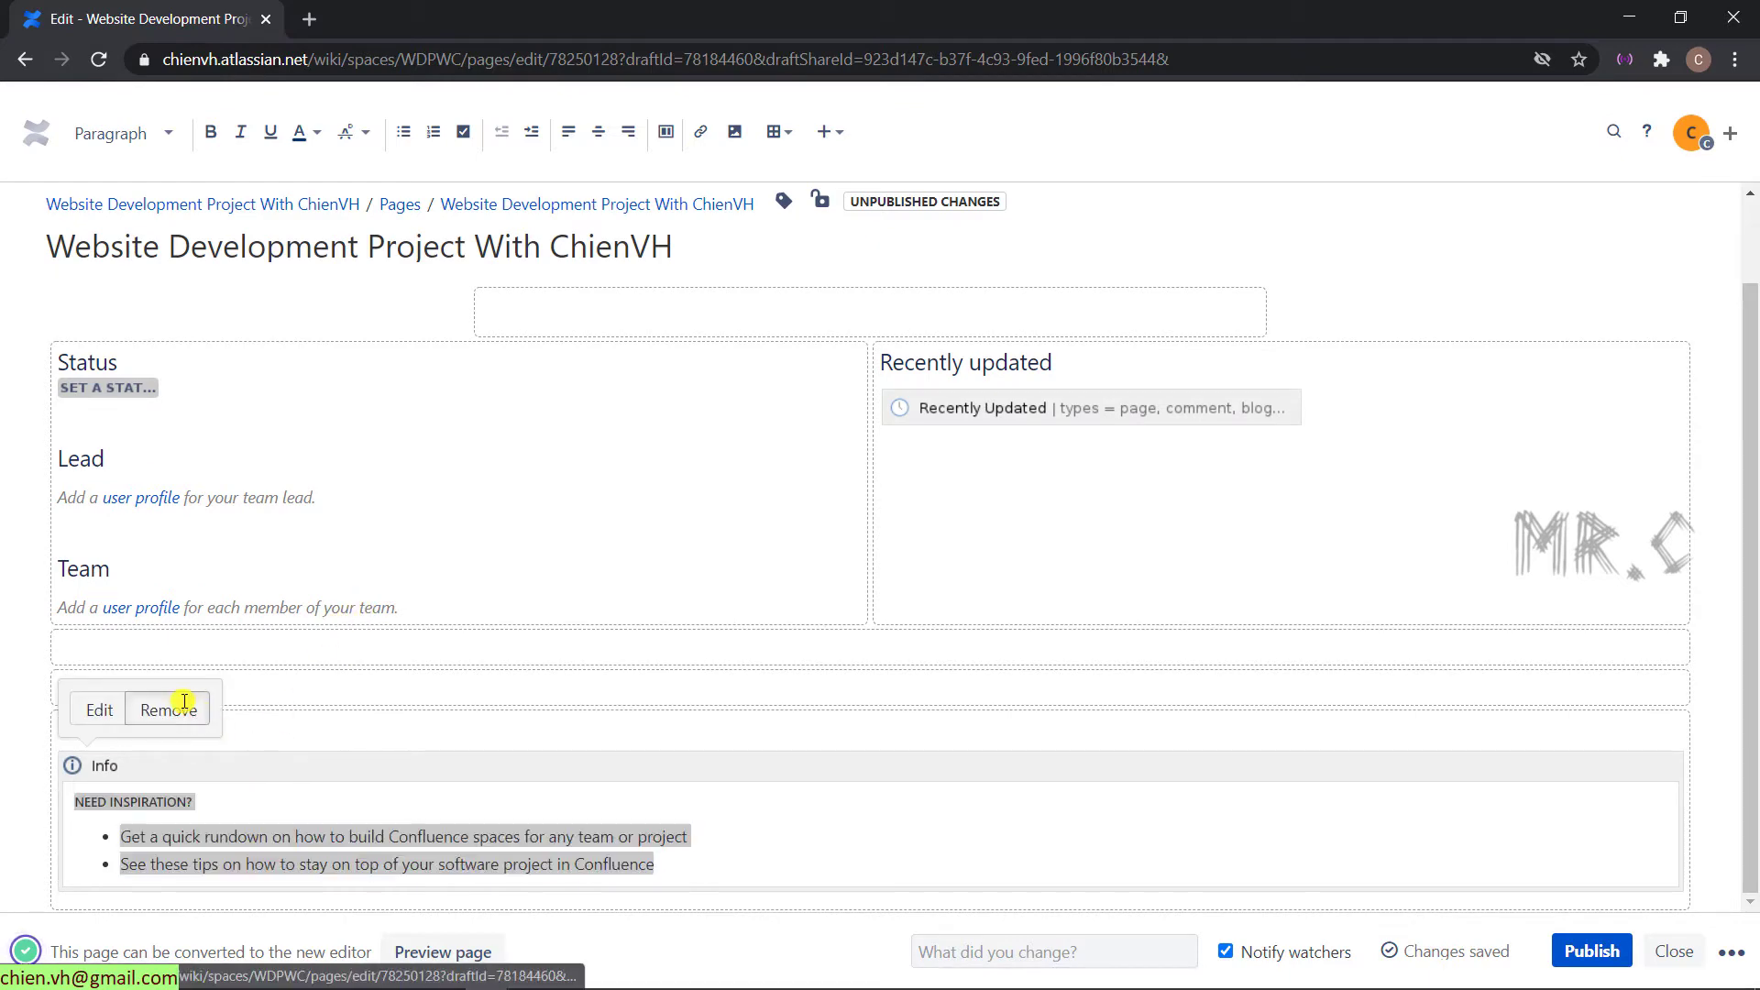
{"action": "left_click", "coordinate": [184, 707]}
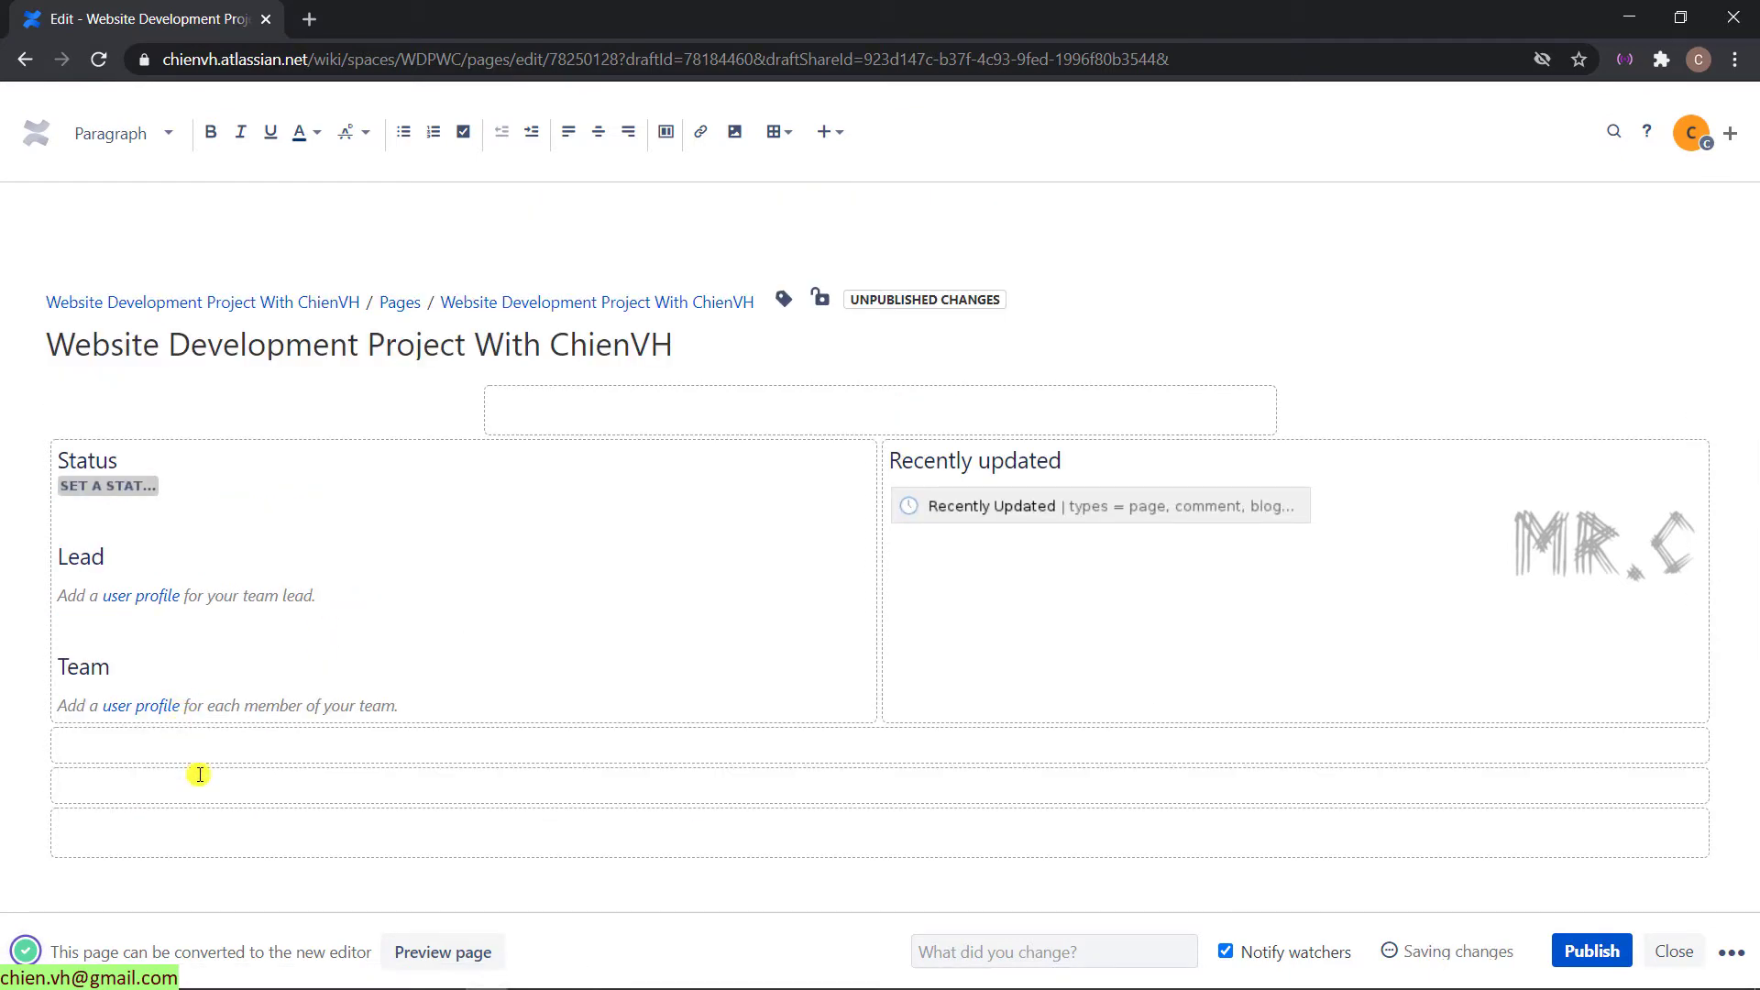
{"action": "left_click", "coordinate": [317, 785]}
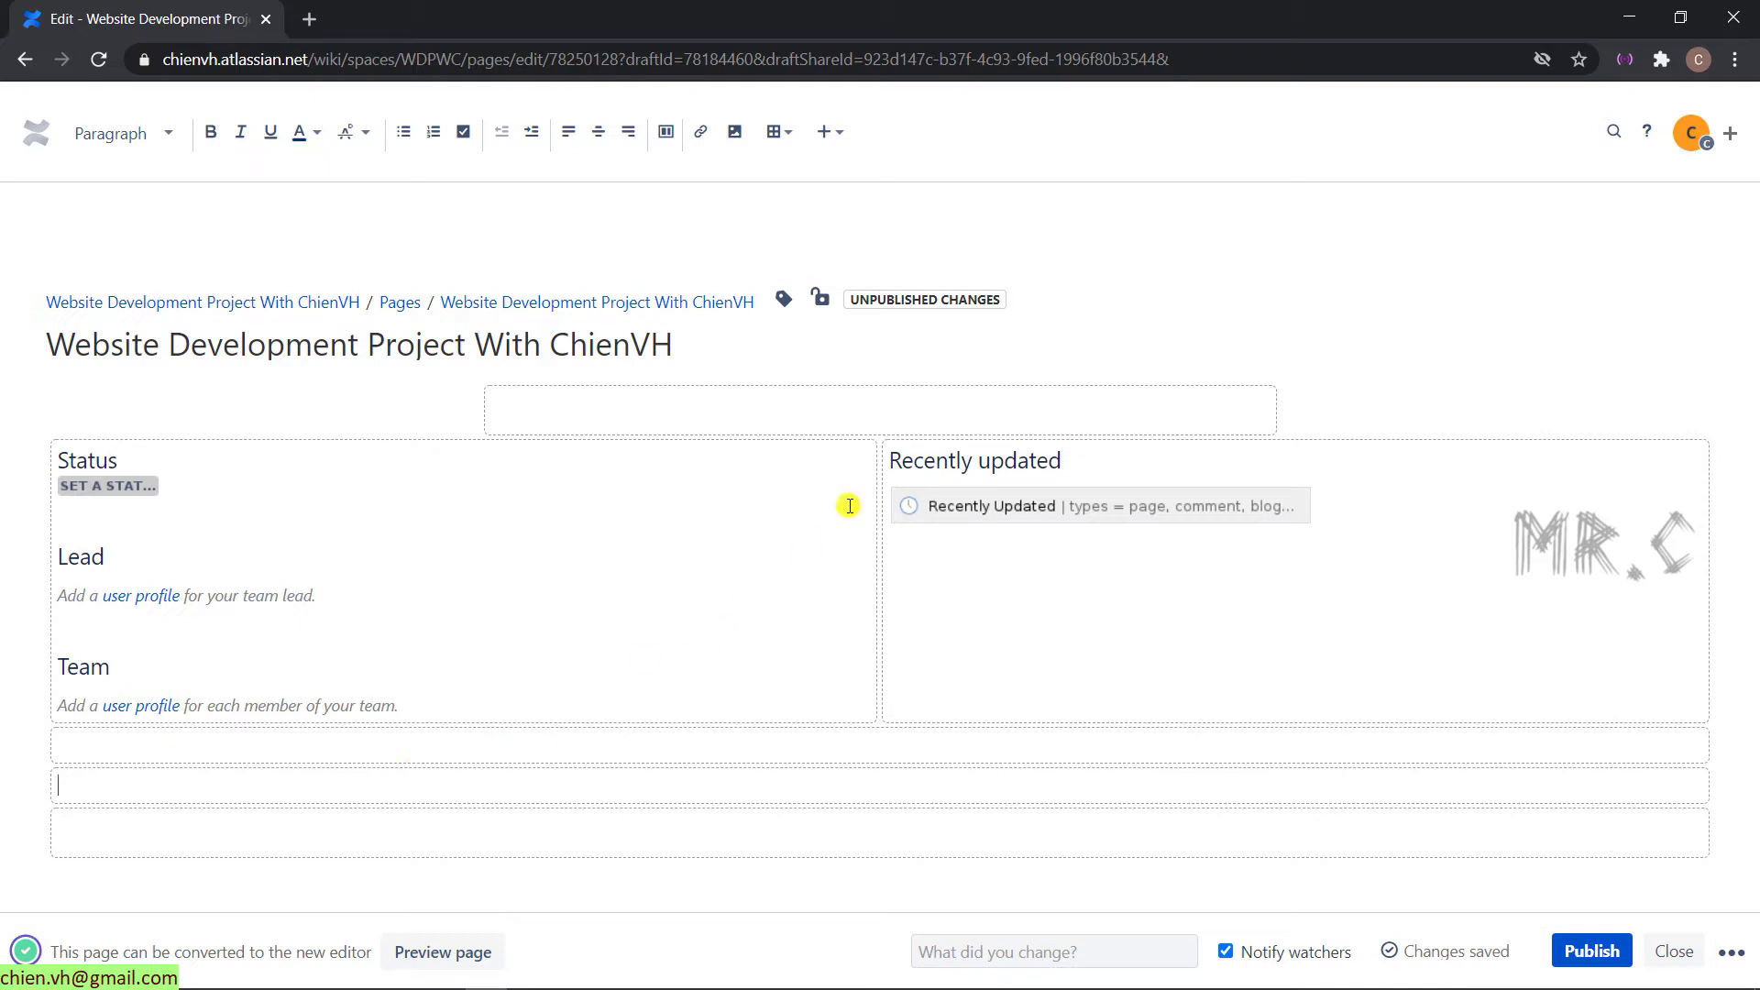
{"action": "left_click", "coordinate": [743, 402]}
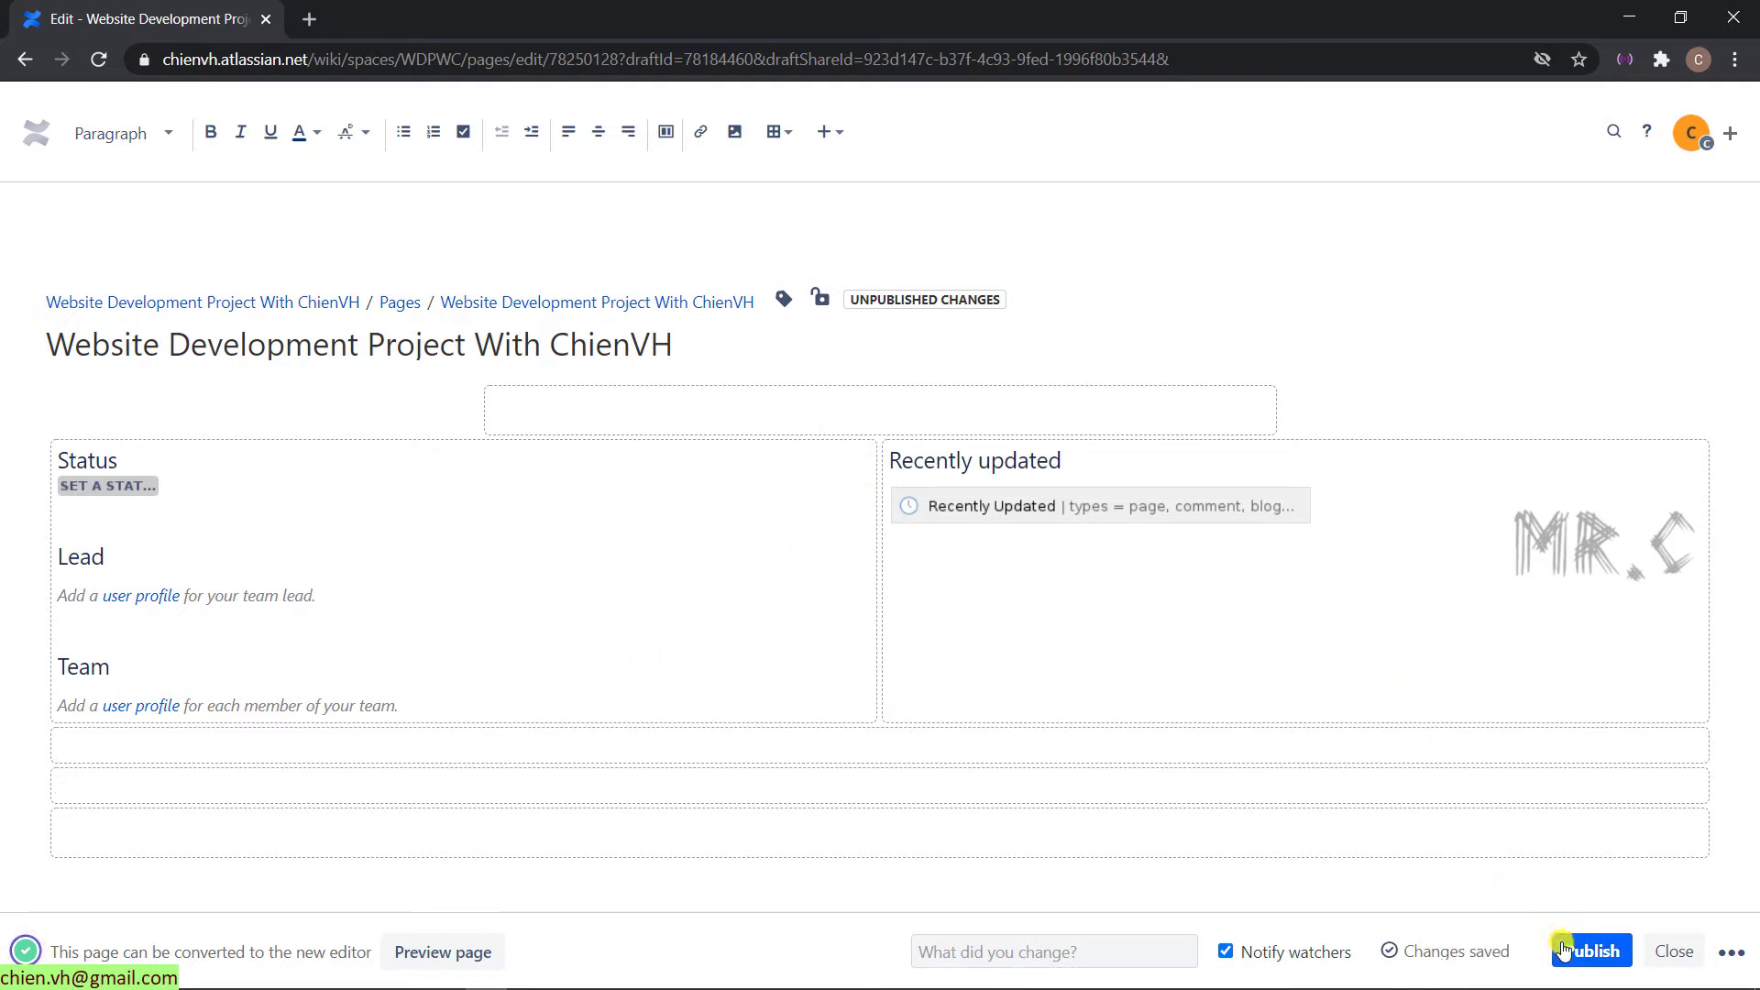
Publish the page with only Status, Lead, Team and Recently updated, then reopen it for editing.
{"action": "left_click", "coordinate": [1592, 954]}
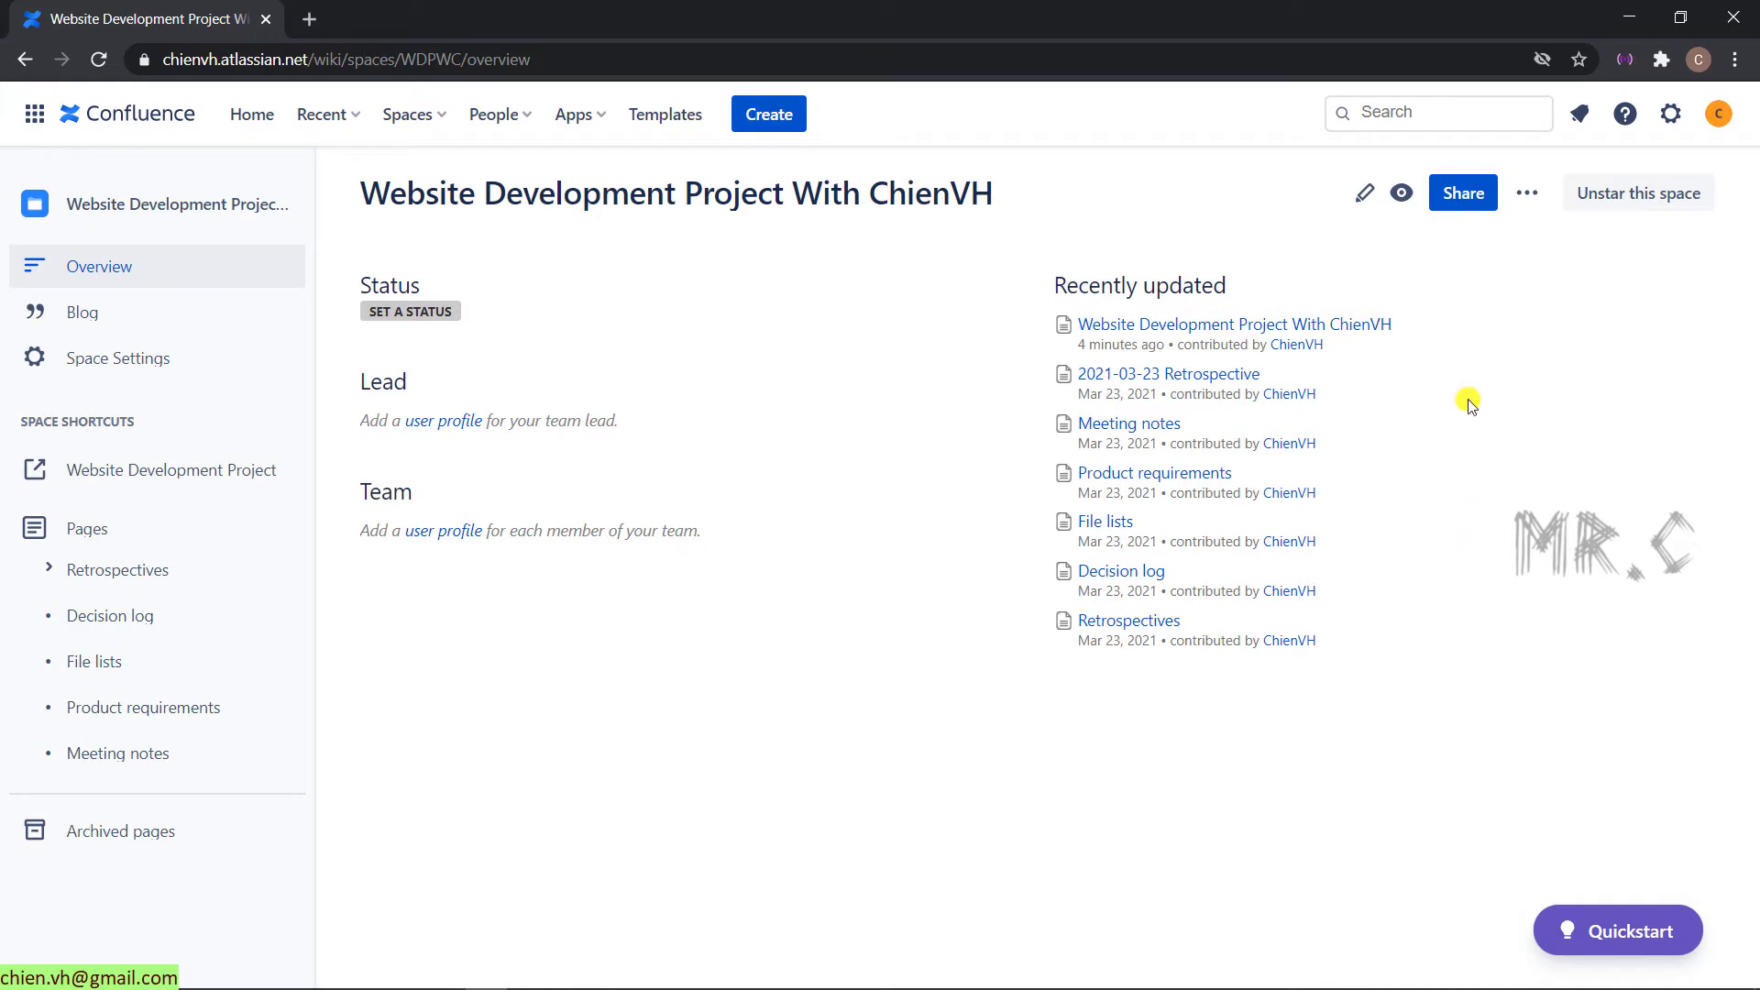
{"action": "left_click", "coordinate": [1368, 196]}
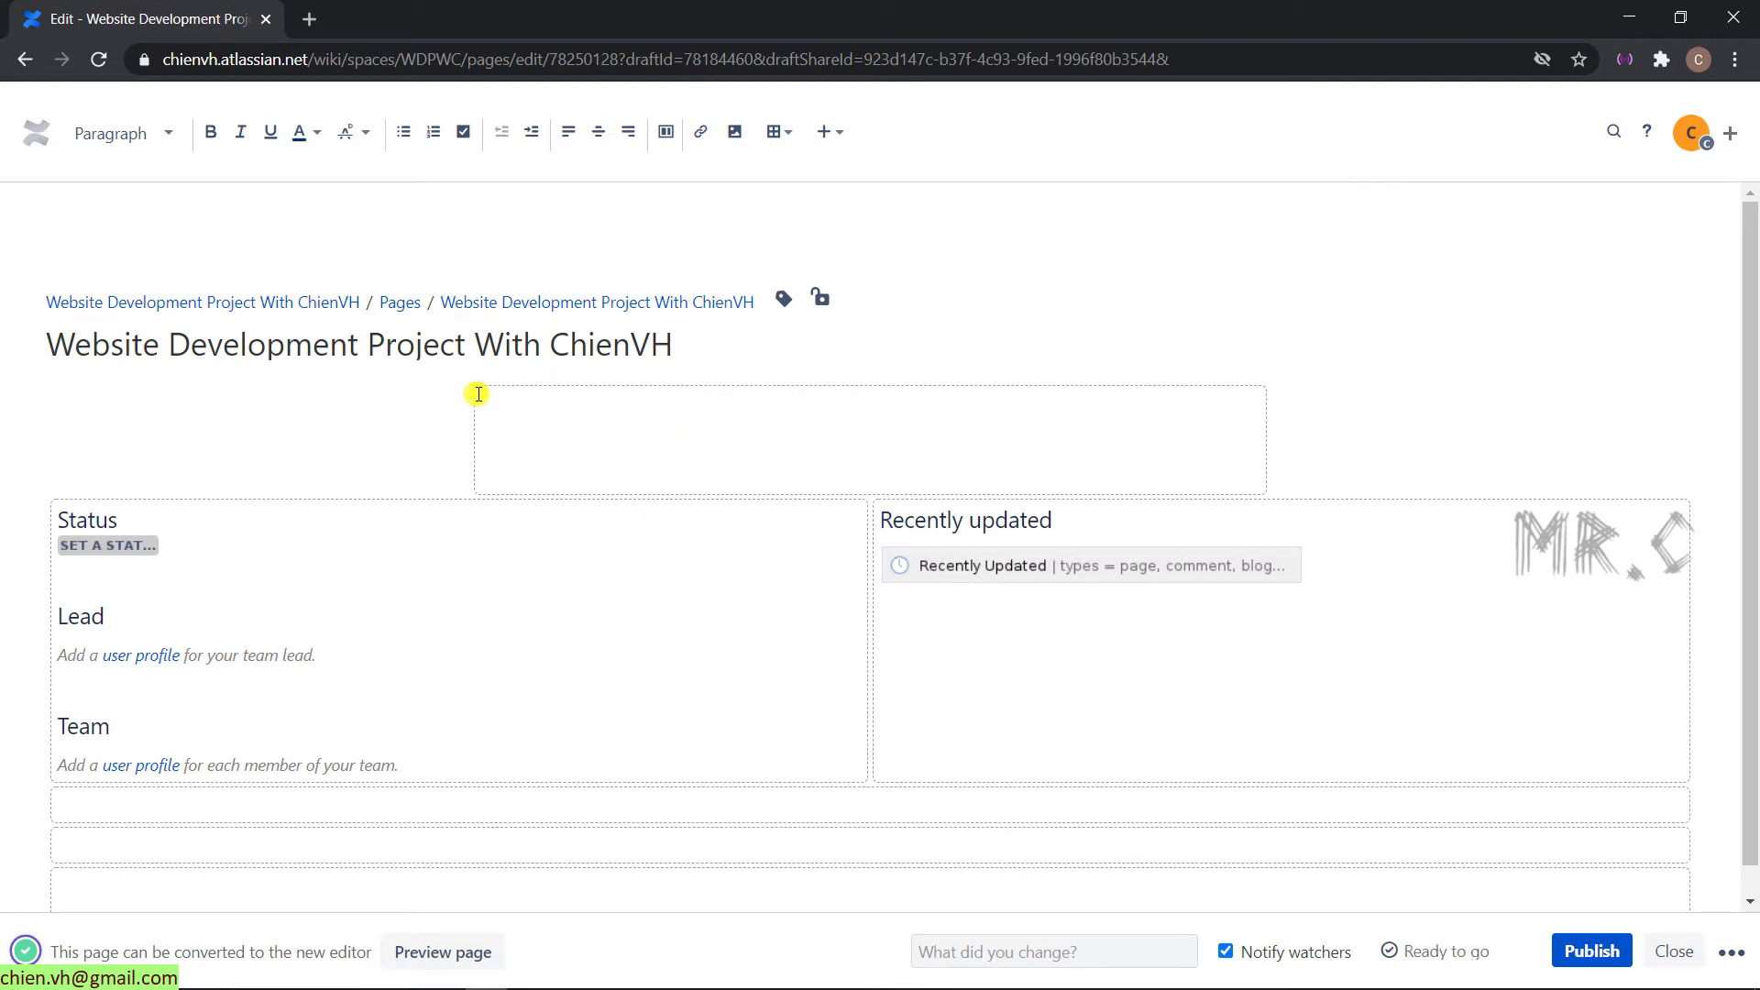
{"action": "left_click", "coordinate": [610, 430]}
{"action": "scroll", "coordinate": [510, 825], "scroll_direction": "down", "scroll_amount": 1}
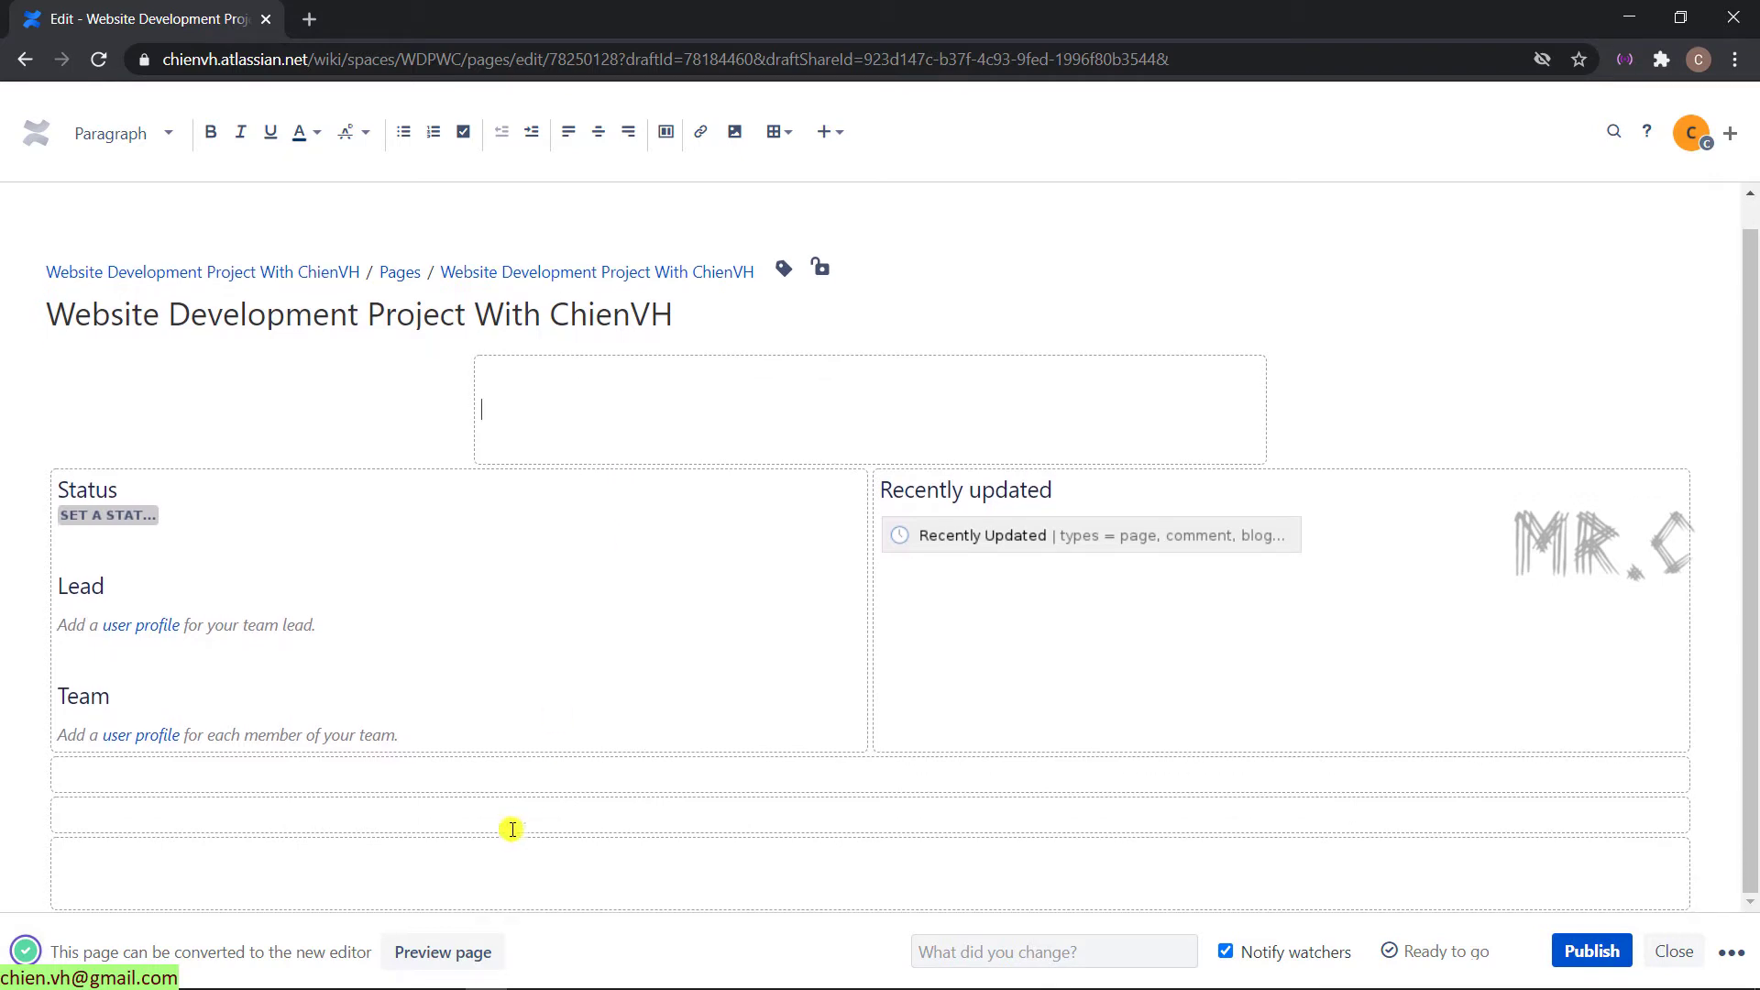
{"action": "left_click", "coordinate": [432, 809]}
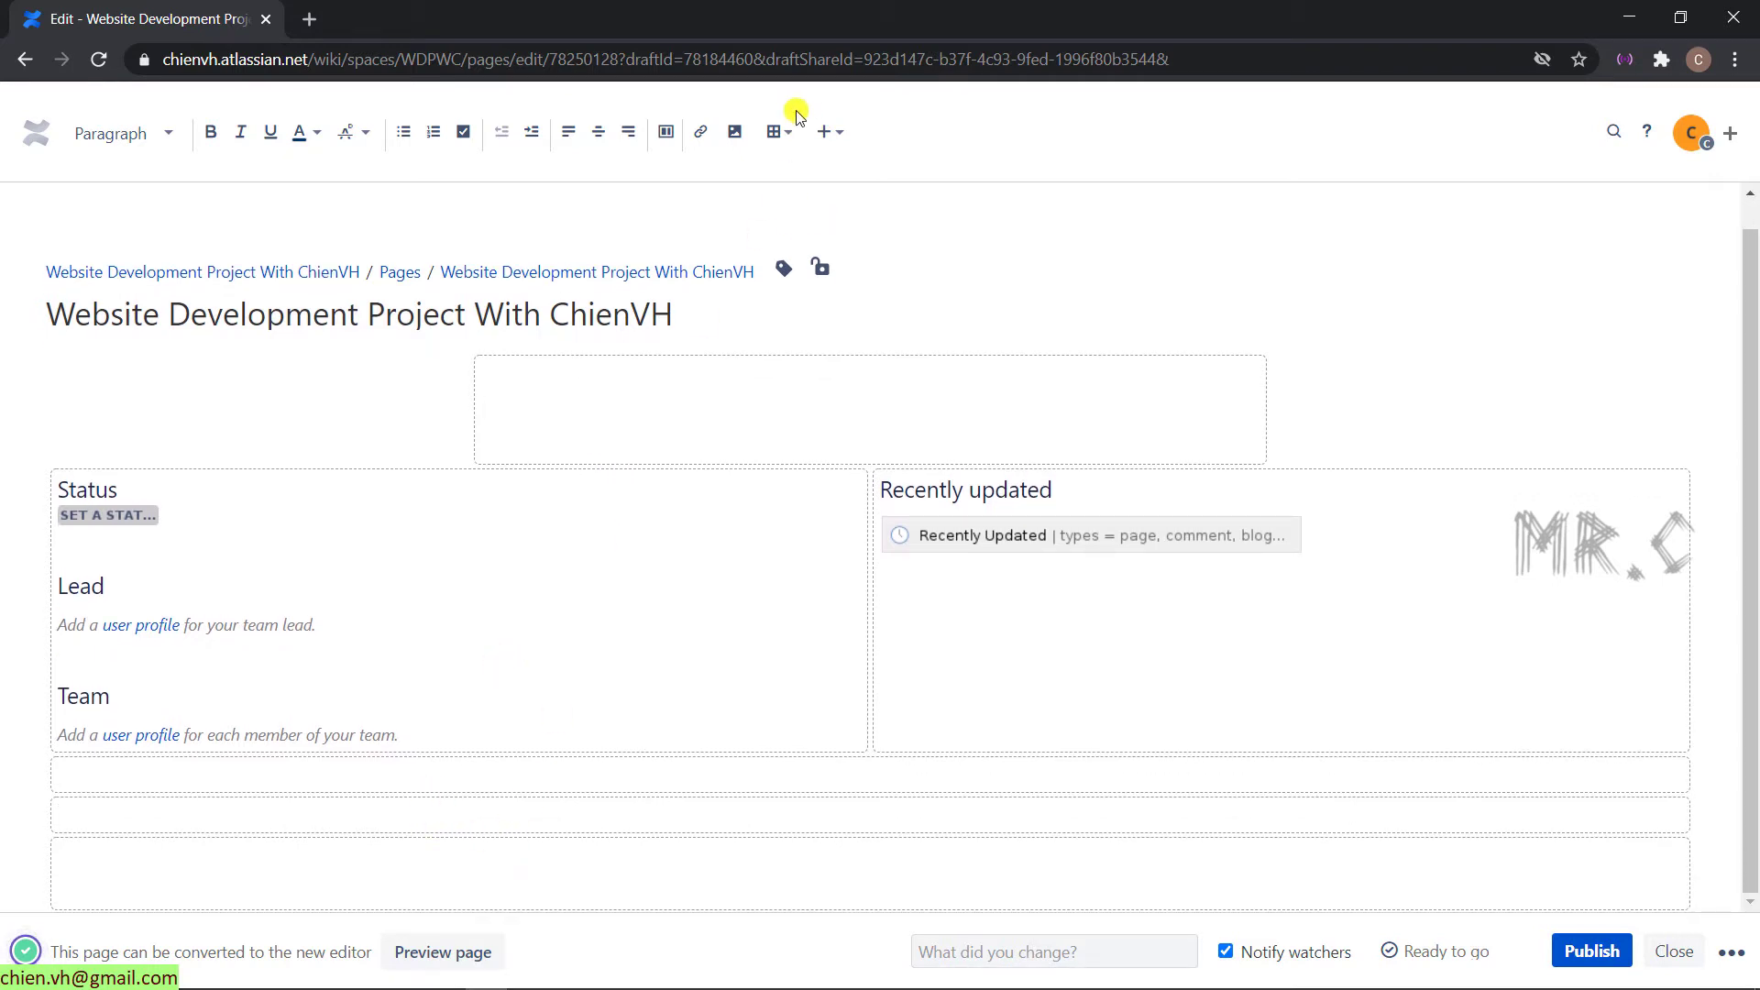
Try two- and three-column layouts, then set the top section to a single column.
{"action": "left_click", "coordinate": [669, 134]}
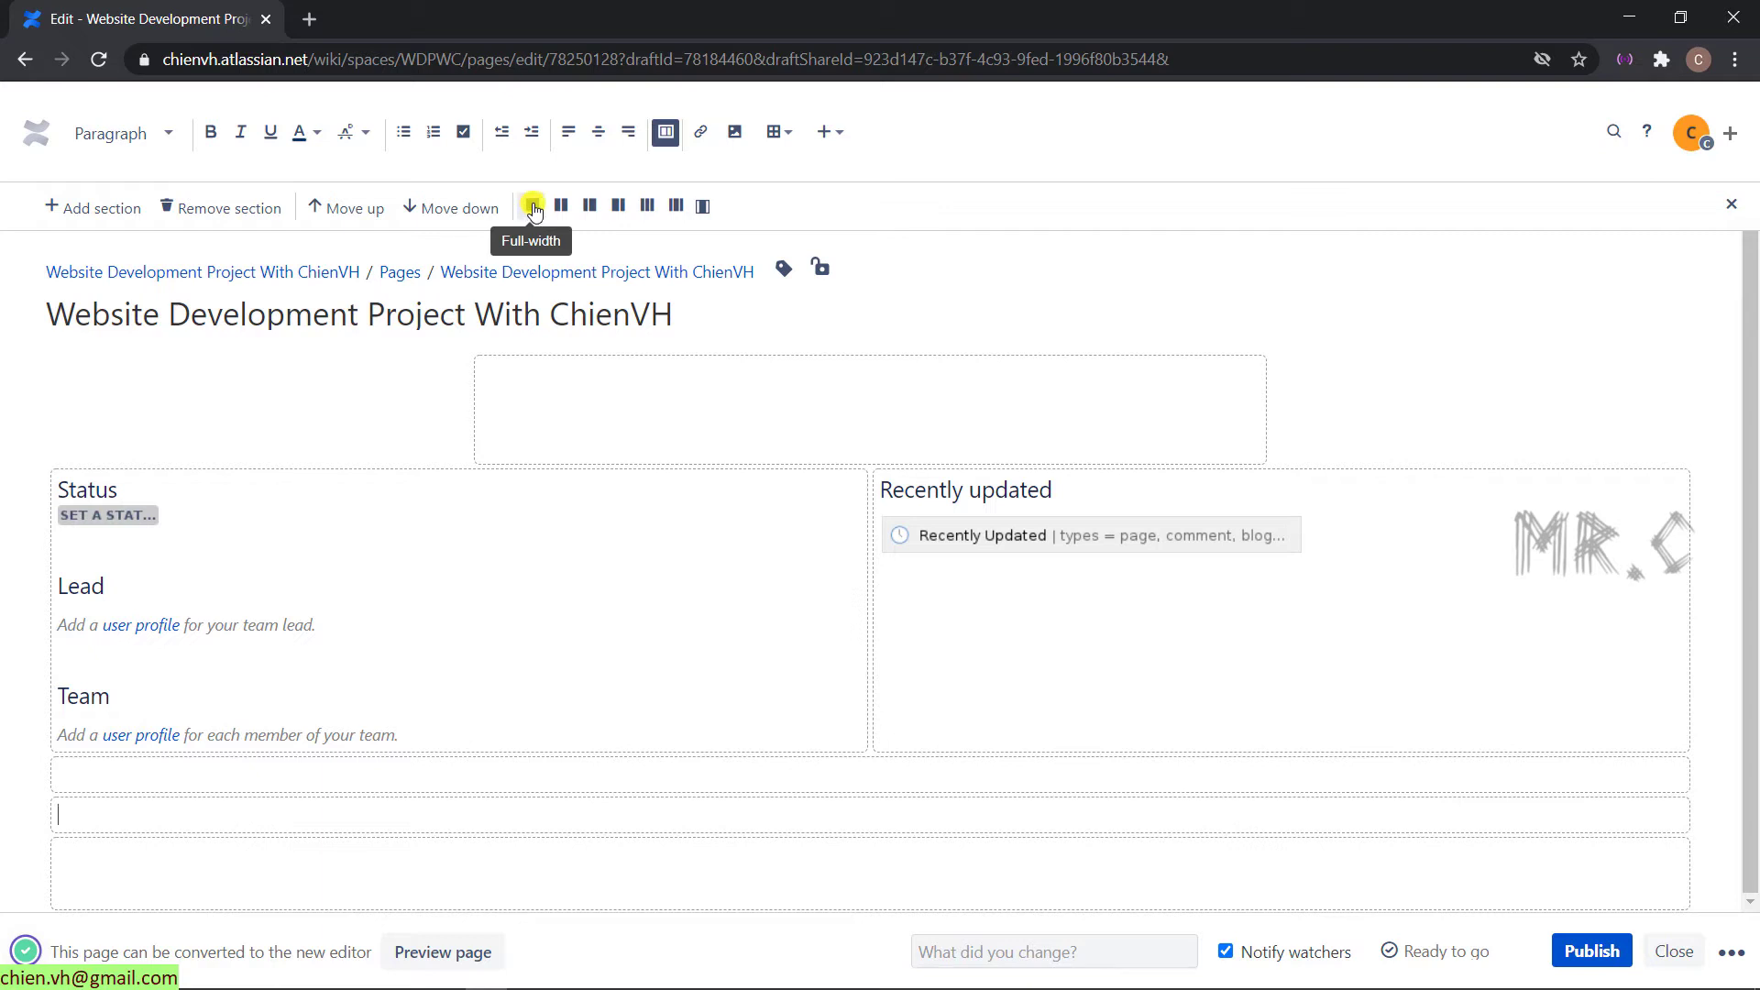
{"action": "left_click", "coordinate": [534, 207]}
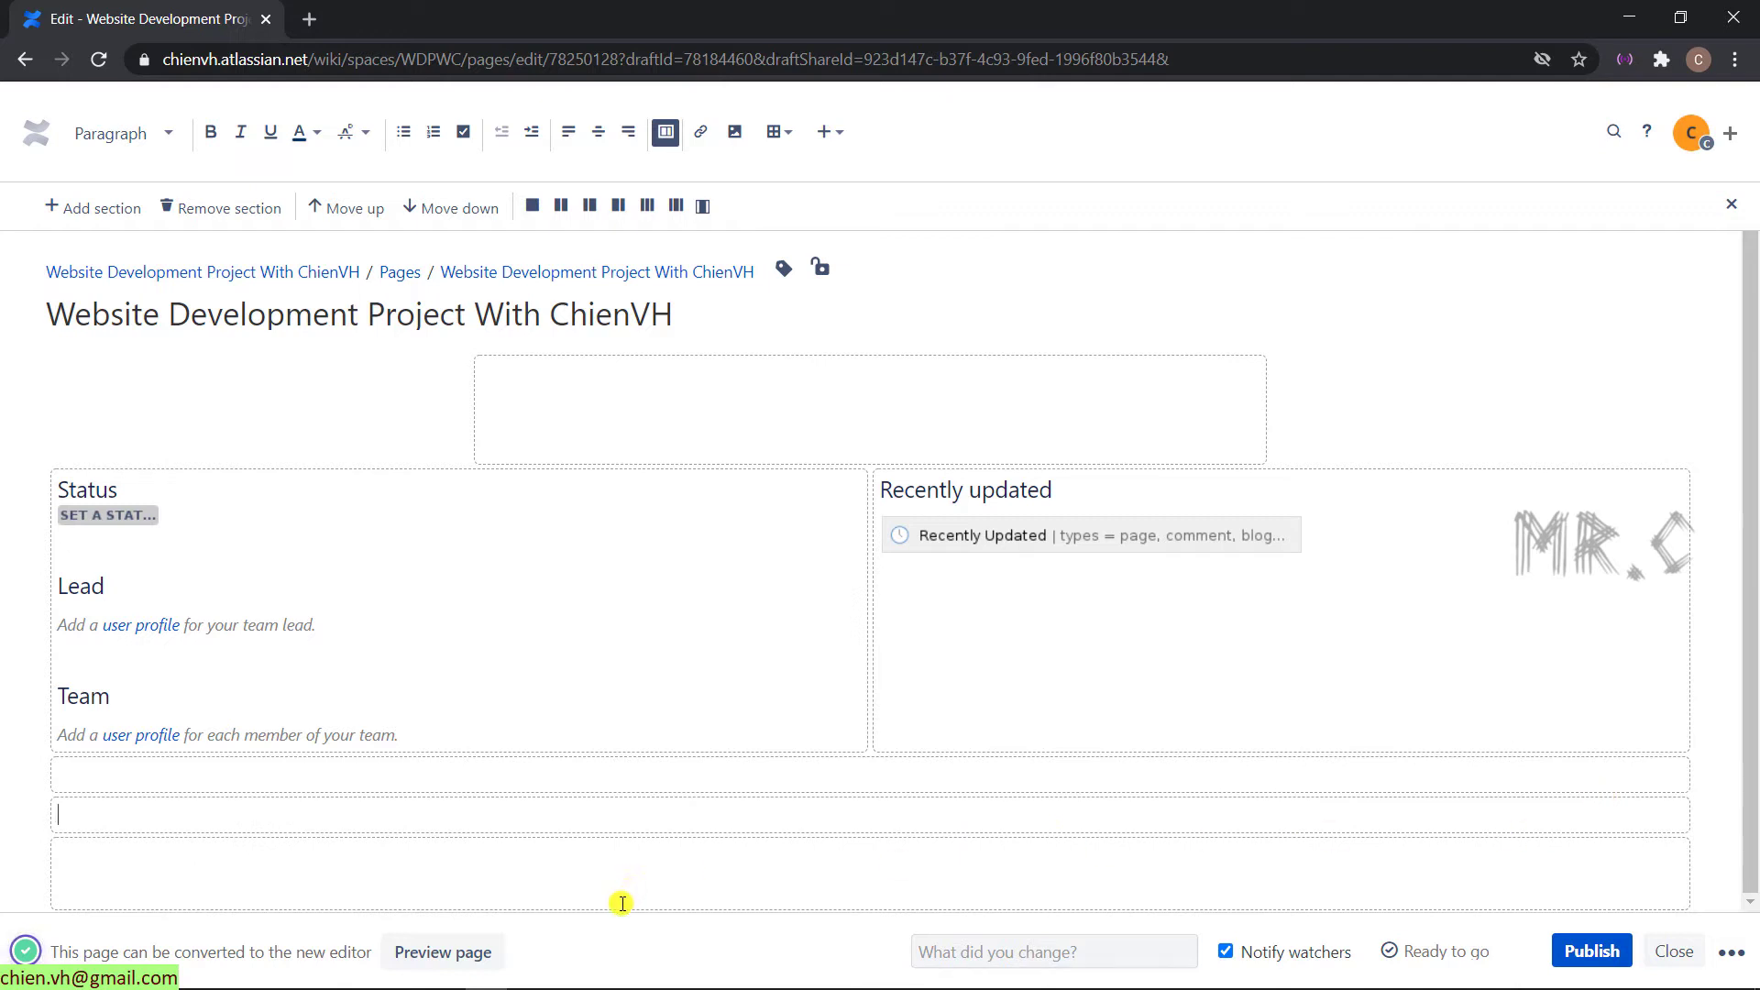
{"action": "left_click", "coordinate": [561, 209]}
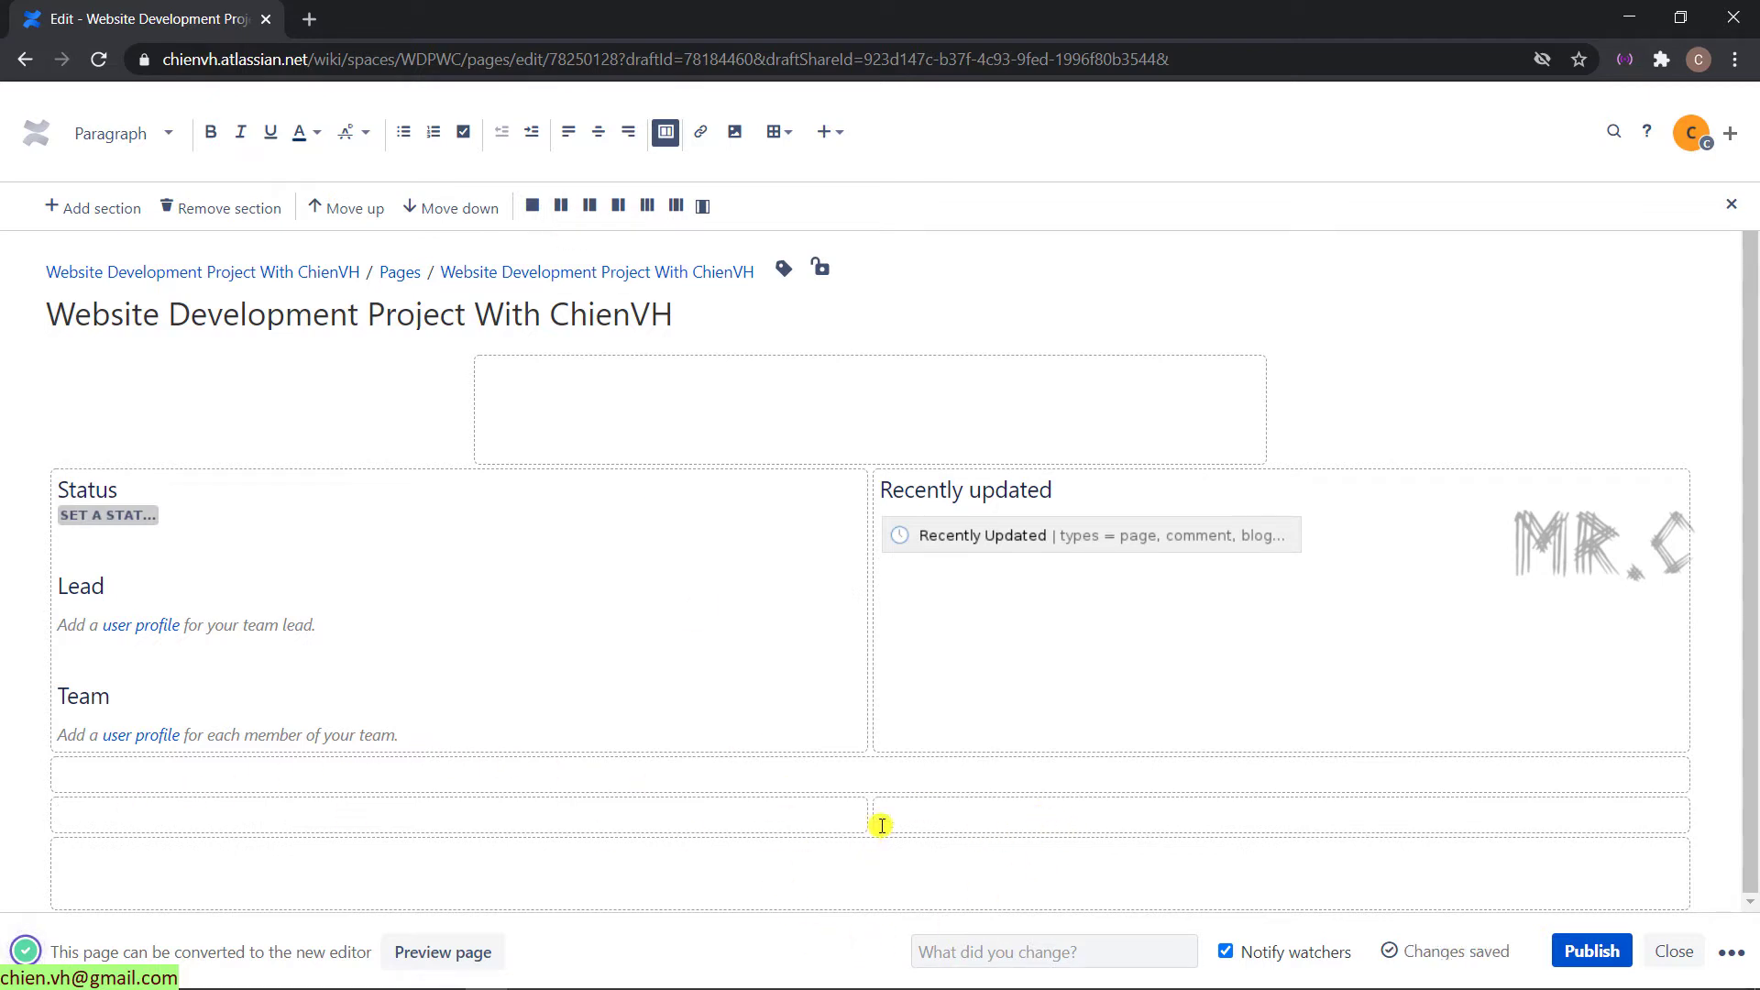
{"action": "left_click", "coordinate": [787, 819]}
{"action": "left_click", "coordinate": [646, 209]}
{"action": "left_click", "coordinate": [703, 206]}
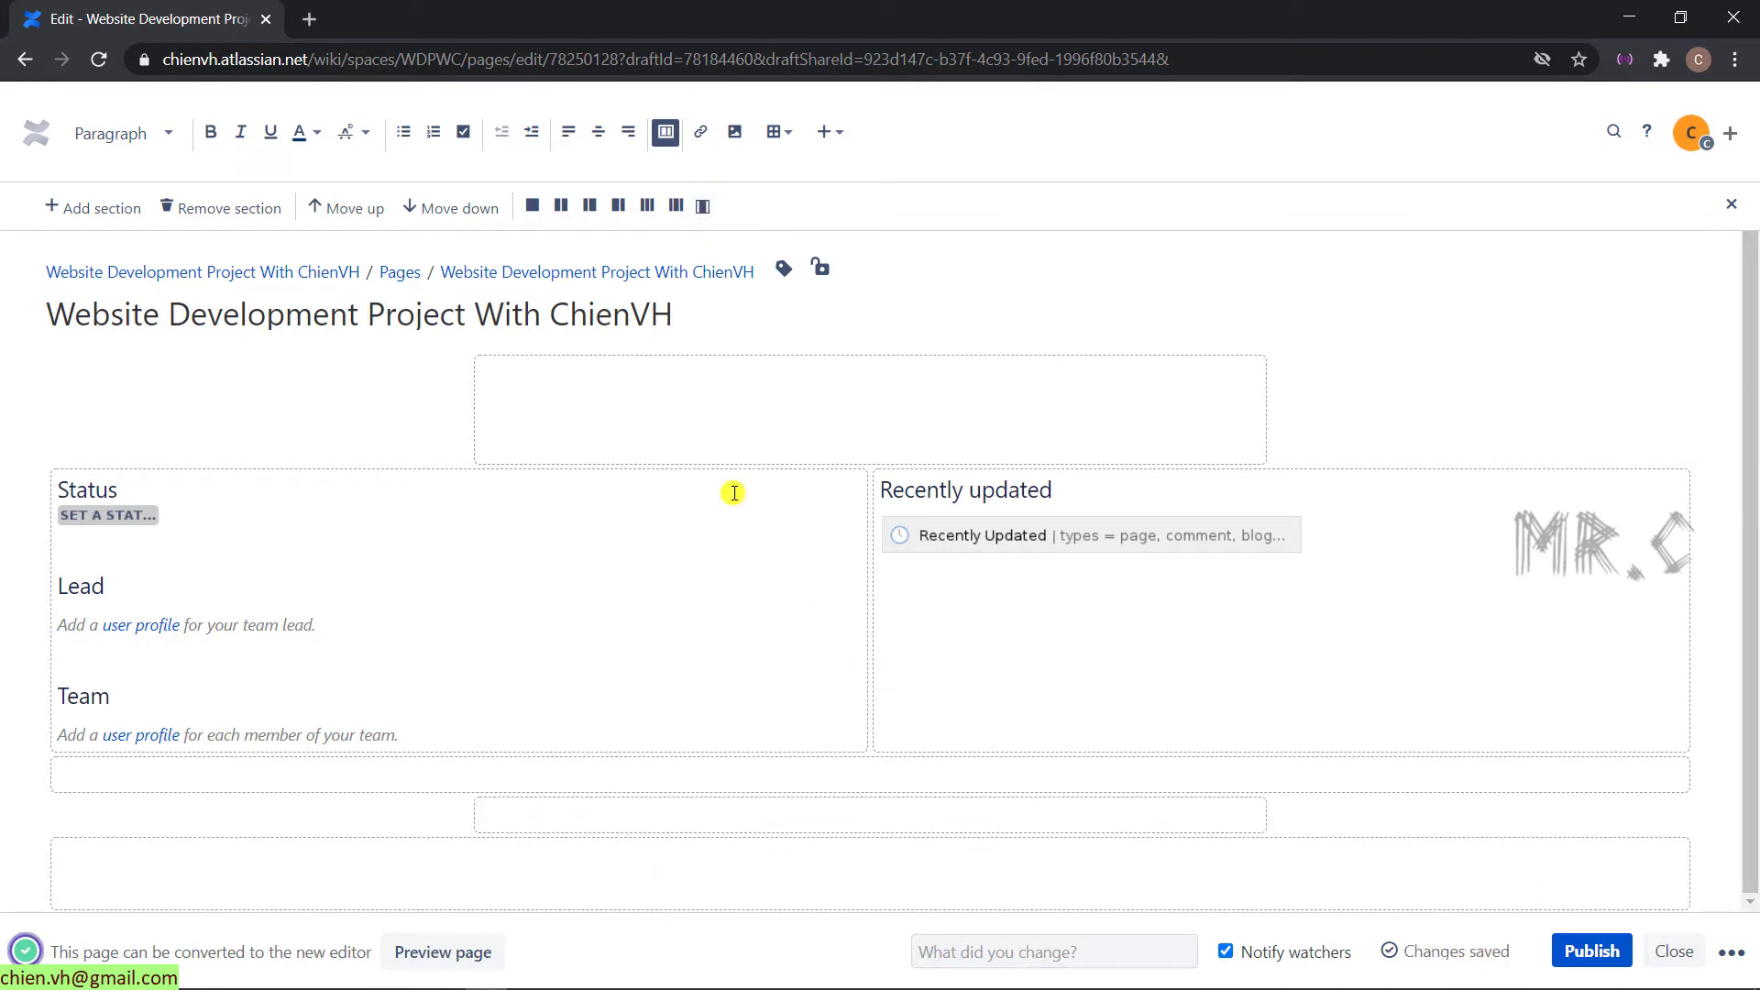
Switch the empty top section and the narrow lower section to the full-width layout.
{"action": "left_click", "coordinate": [637, 378]}
{"action": "left_click", "coordinate": [532, 209]}
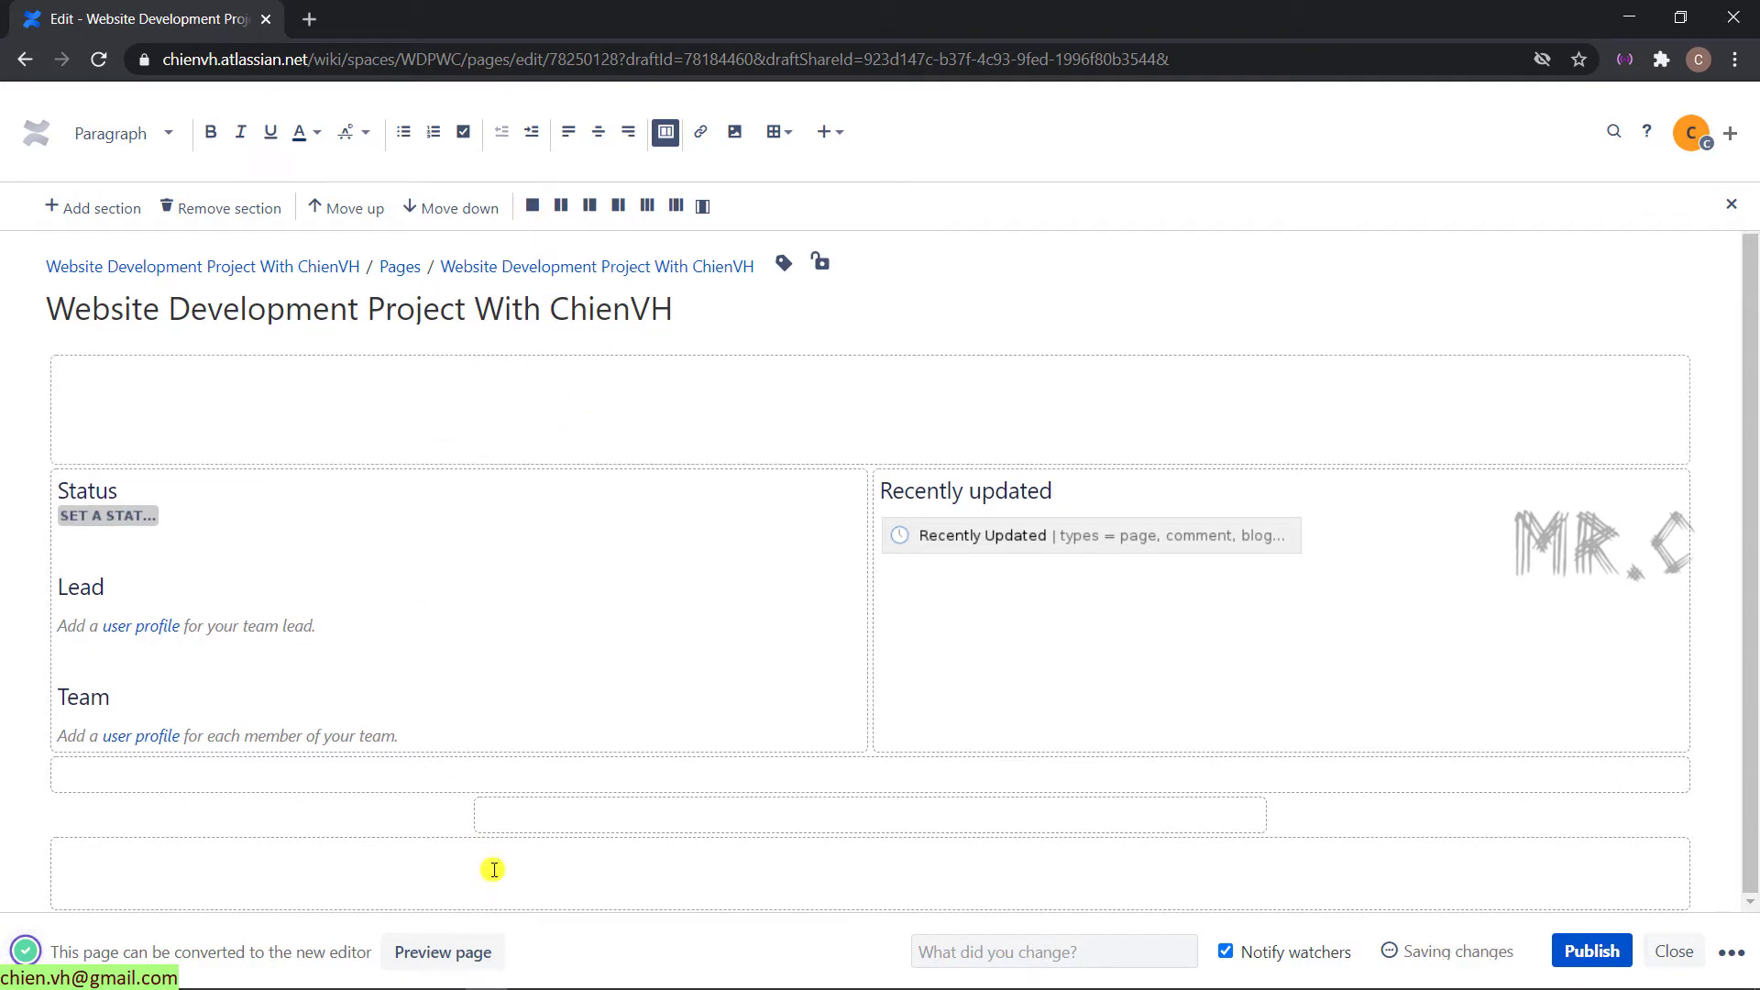
{"action": "left_click", "coordinate": [532, 206]}
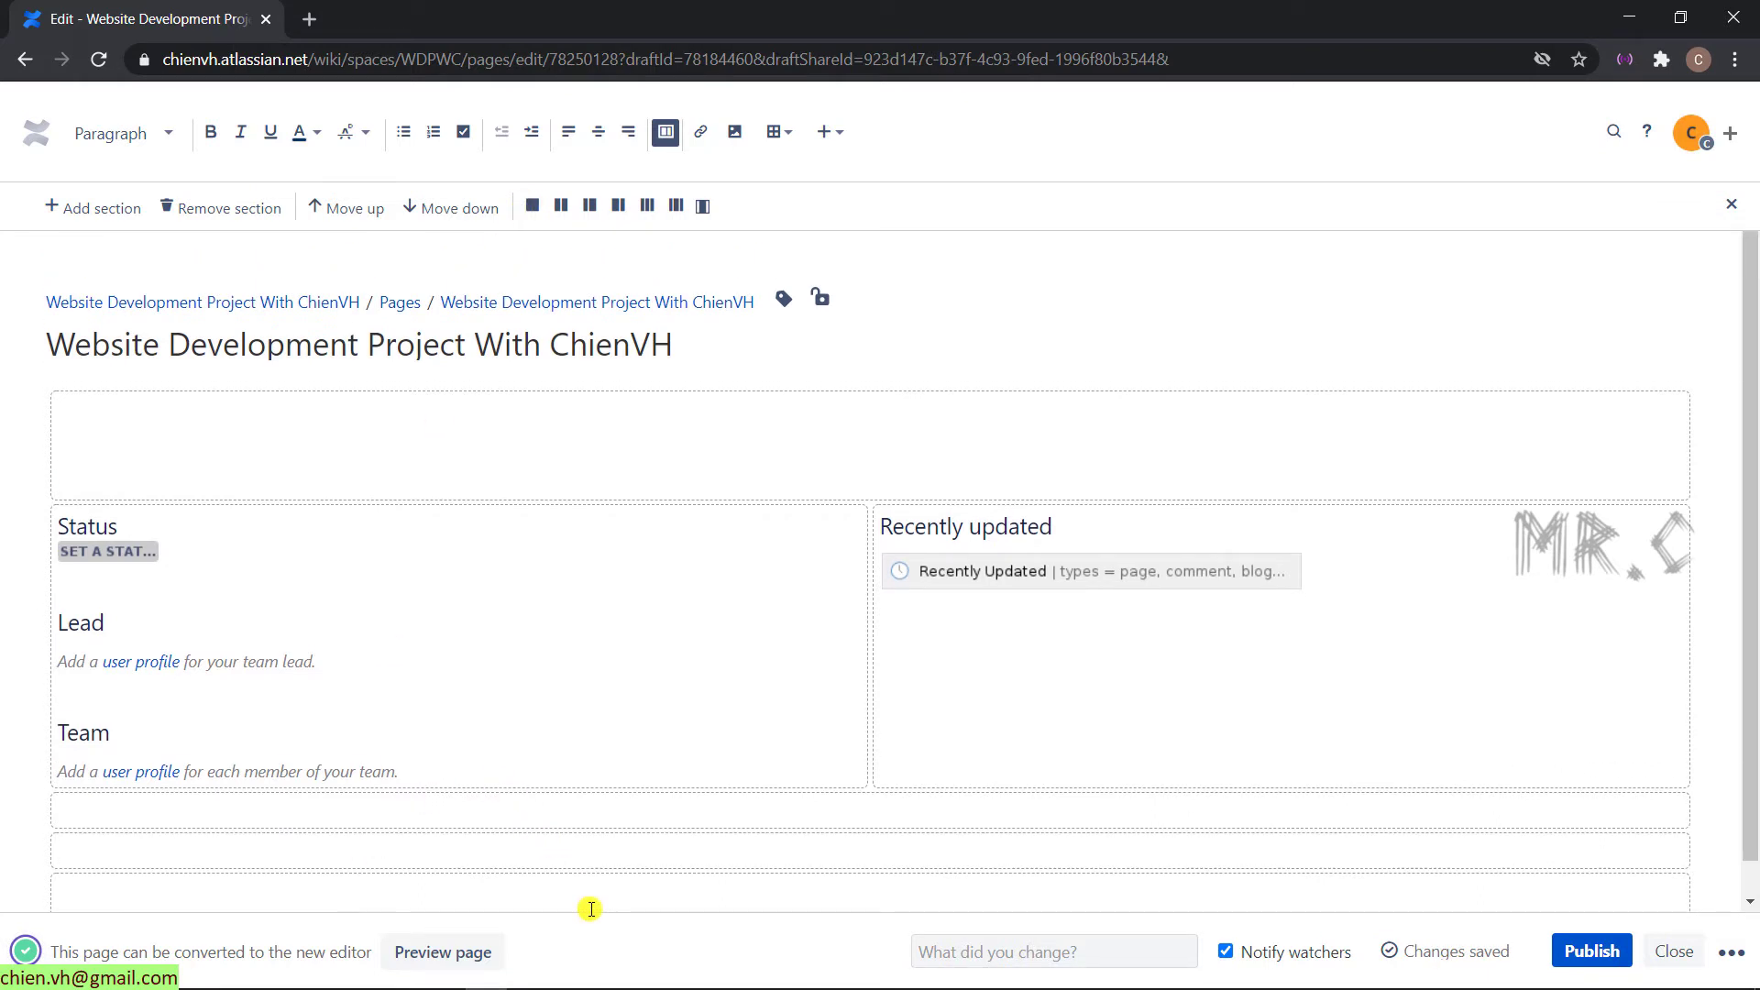
{"action": "left_click", "coordinate": [617, 559]}
{"action": "left_click_drag", "start_coordinate": [66, 519], "coordinate": [864, 656]}
{"action": "left_click", "coordinate": [211, 602]}
{"action": "left_click", "coordinate": [486, 409]}
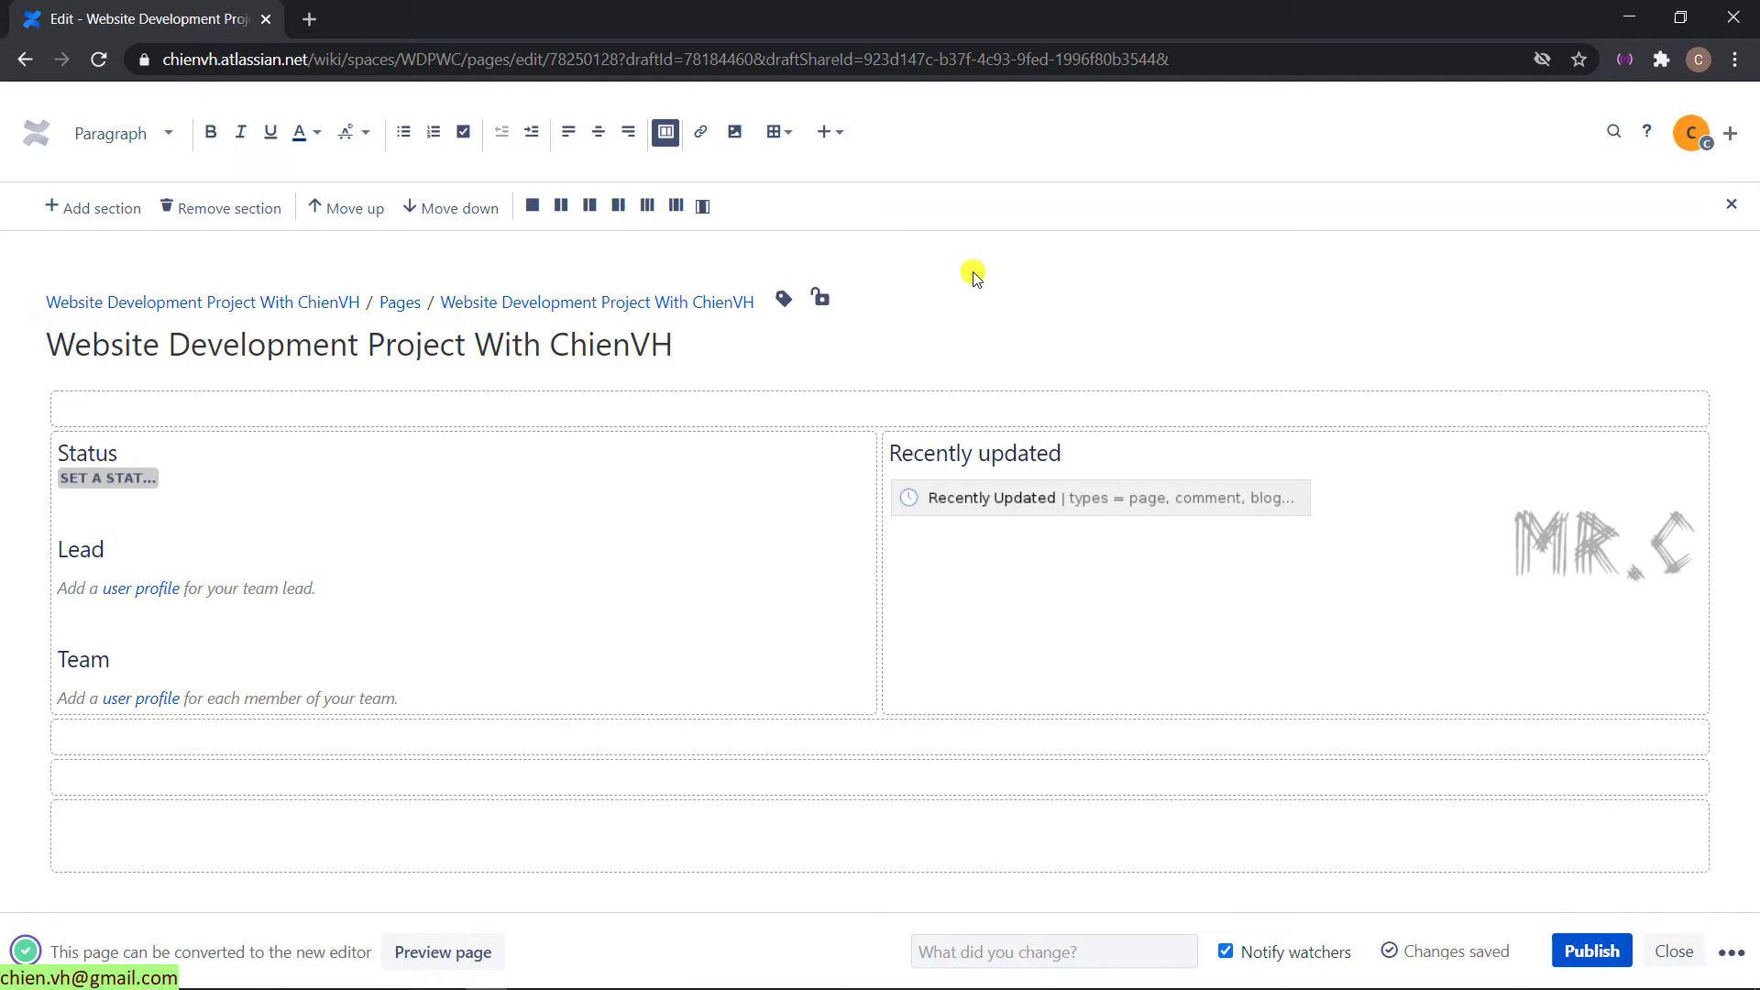
Insert a Tip macro, found by searching TIP in the macro picker, into the top section.
{"action": "left_click", "coordinate": [846, 139]}
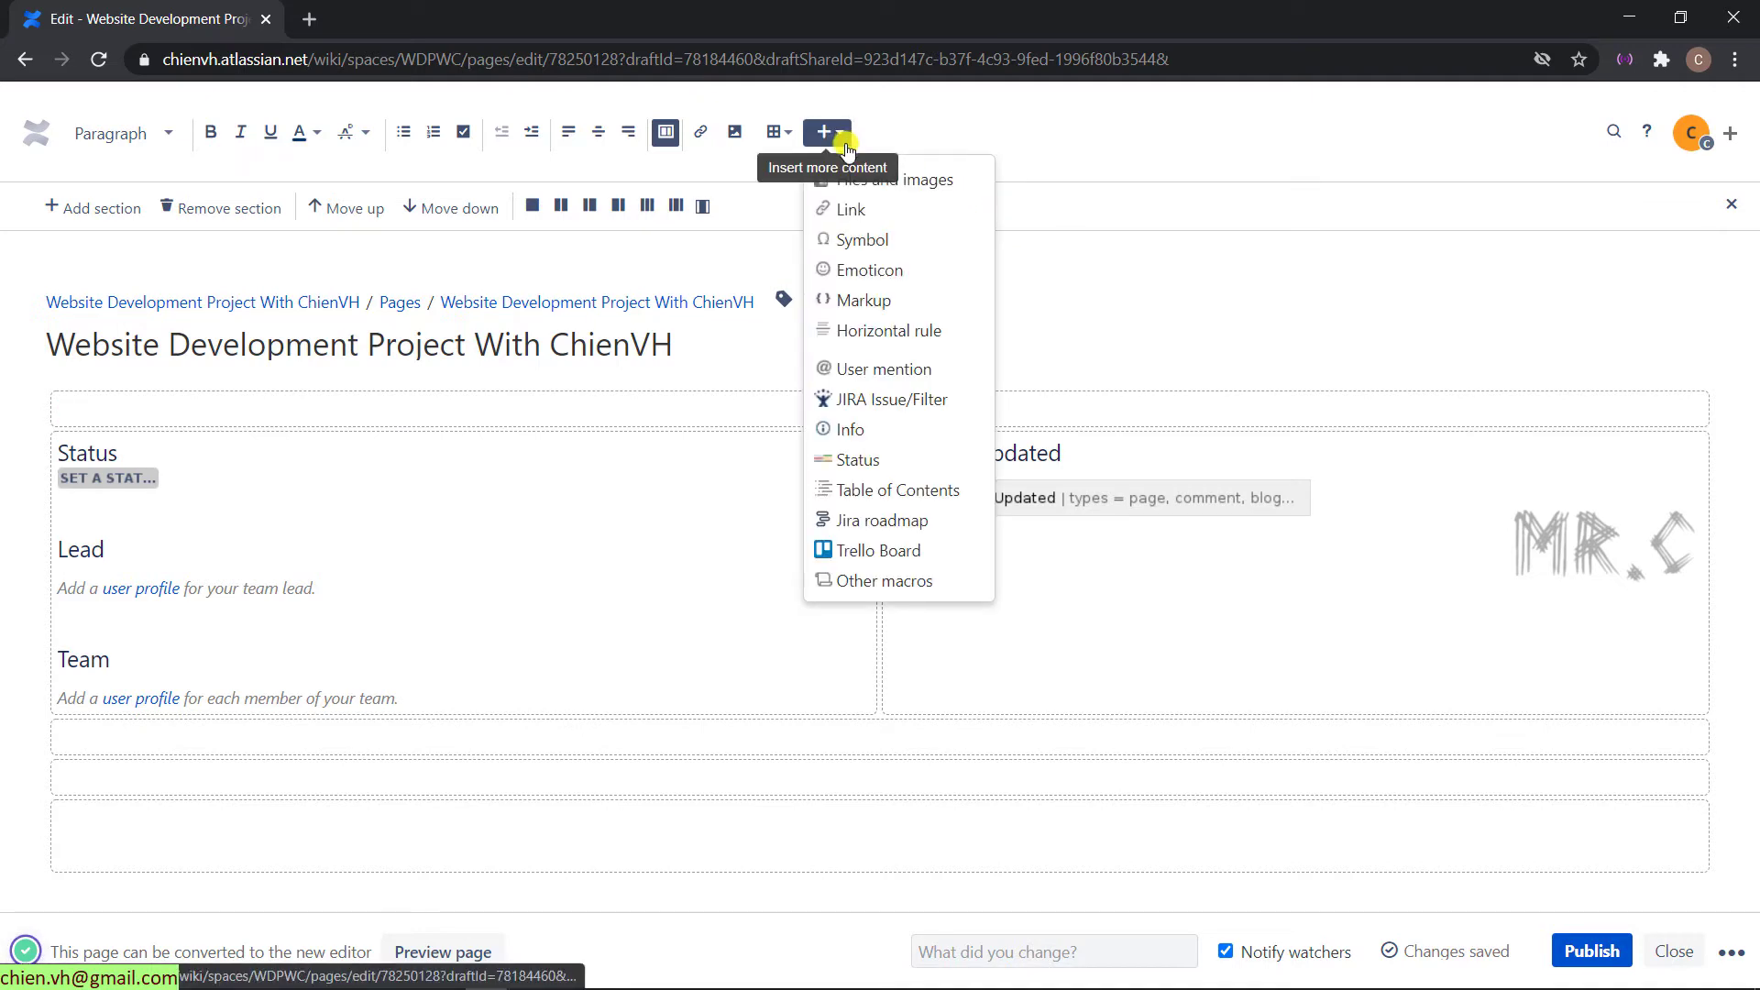
{"action": "left_click", "coordinate": [893, 587]}
{"action": "type", "text": "T"}
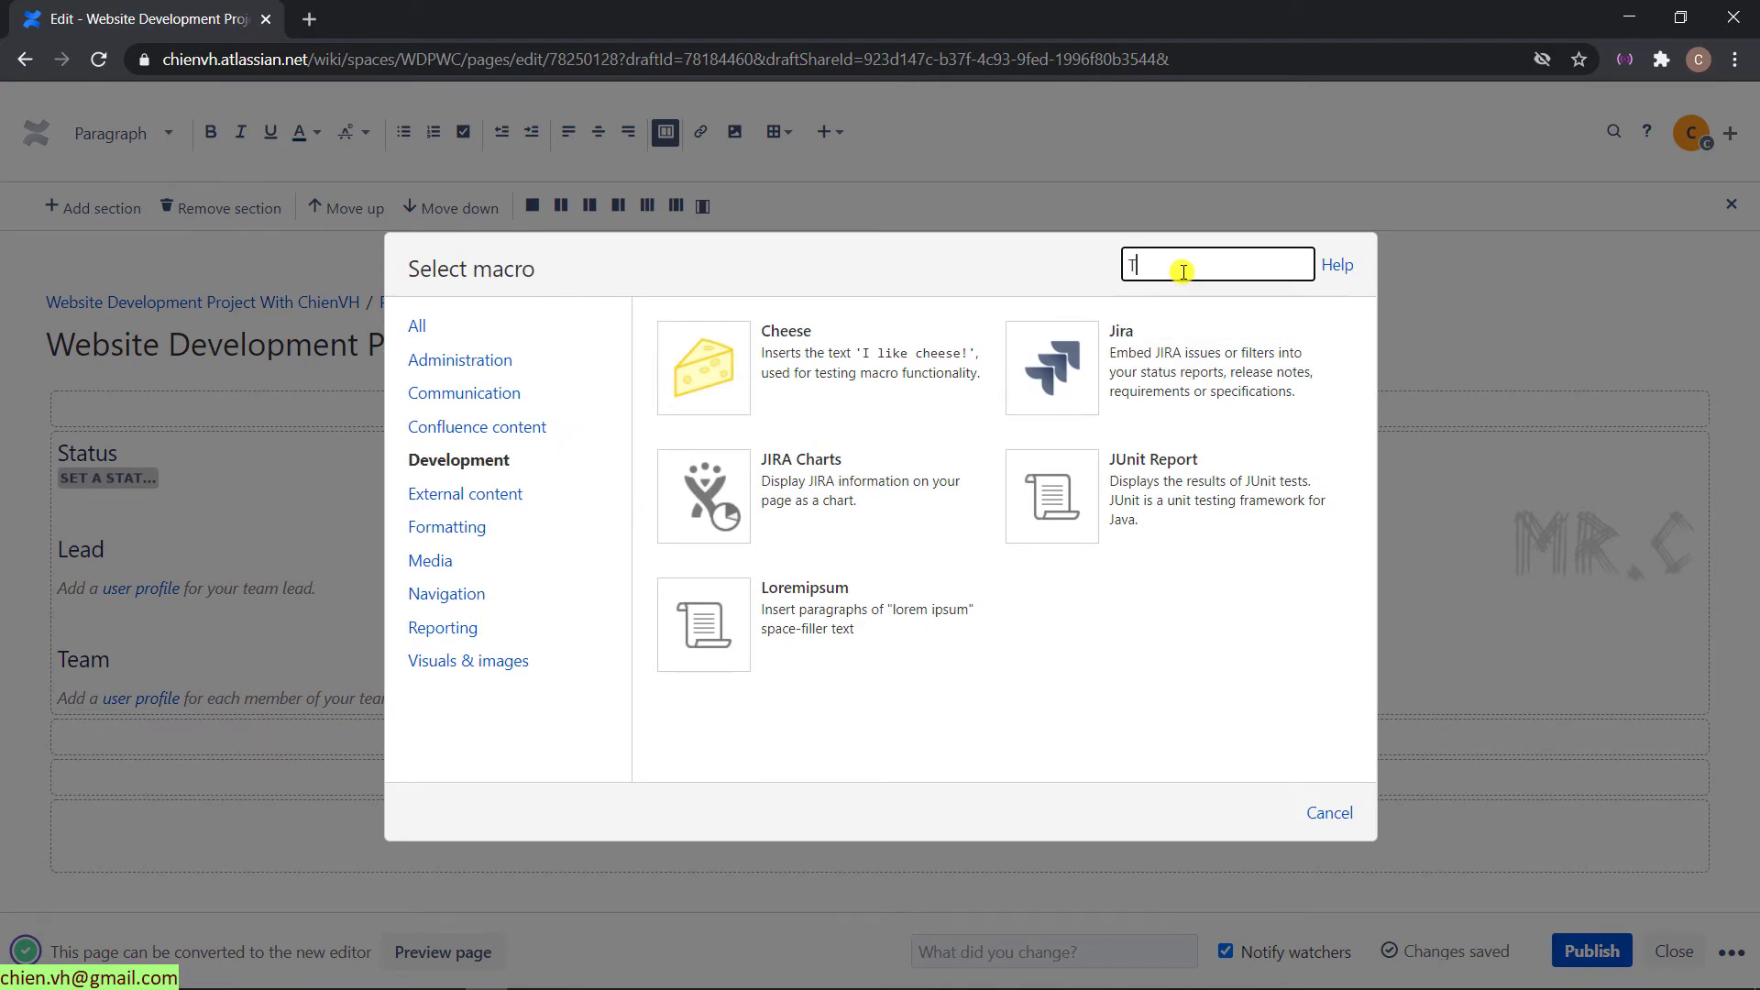
{"action": "type", "text": "IPS"}
{"action": "key", "text": "BackSpace"}
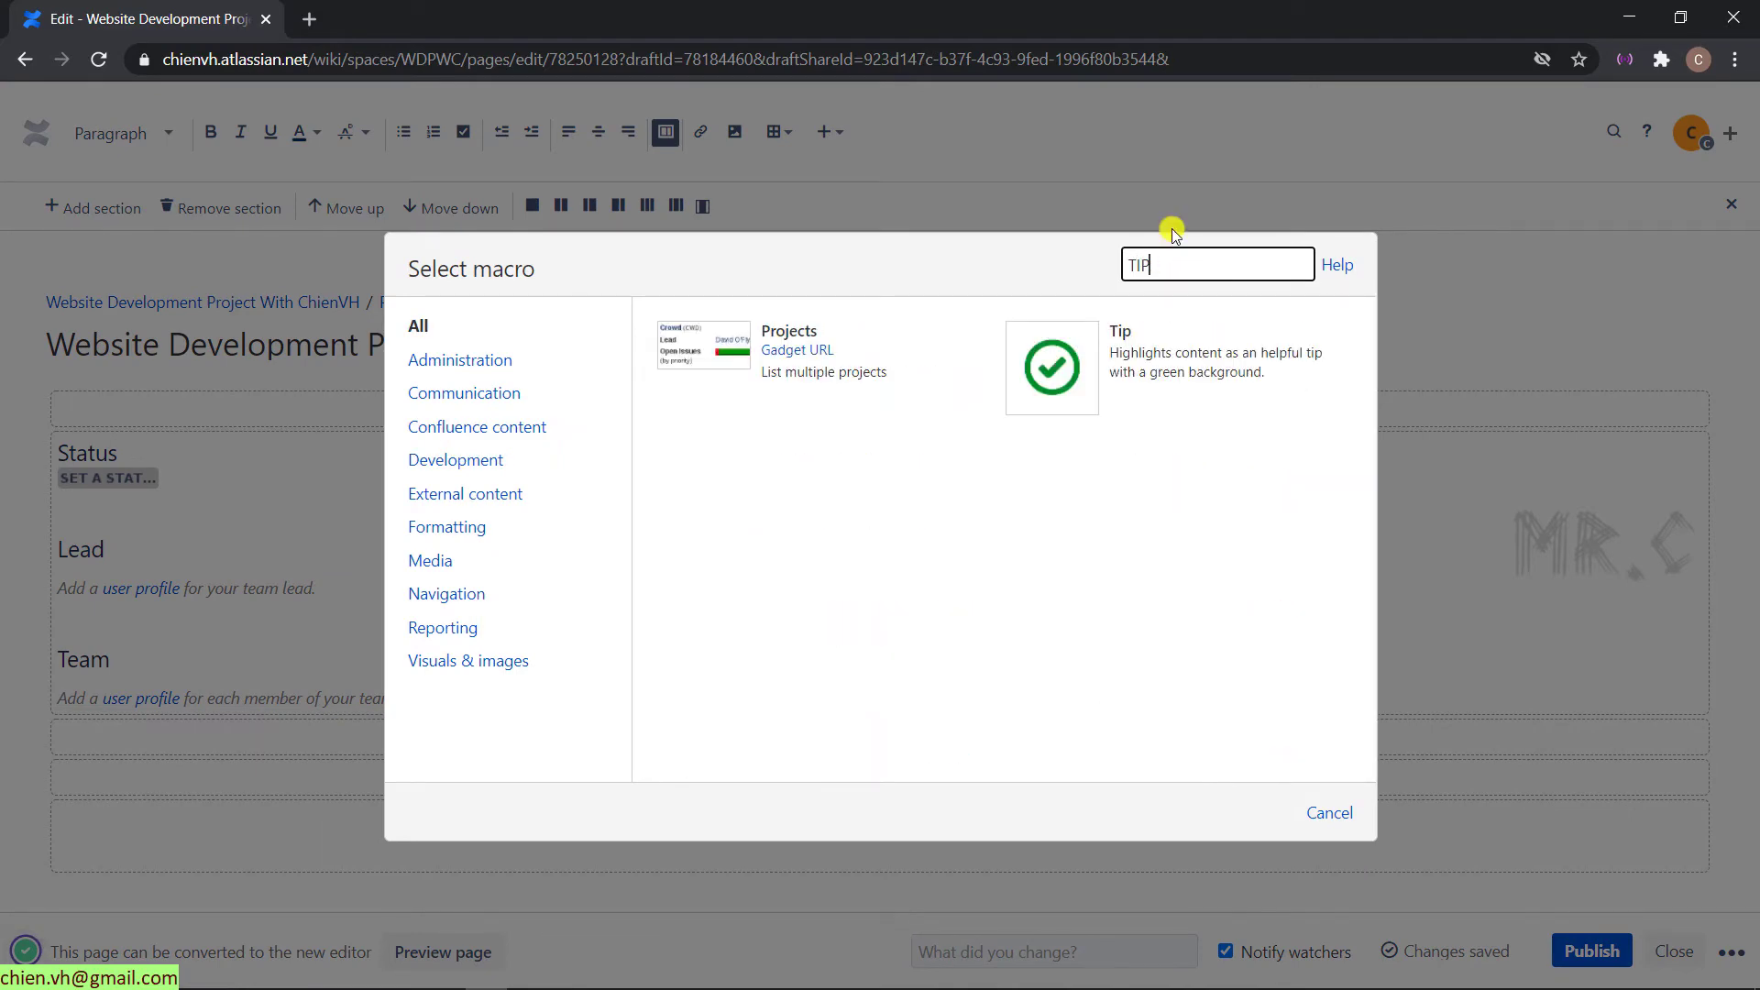
{"action": "left_click", "coordinate": [1184, 335]}
{"action": "left_click", "coordinate": [1261, 814]}
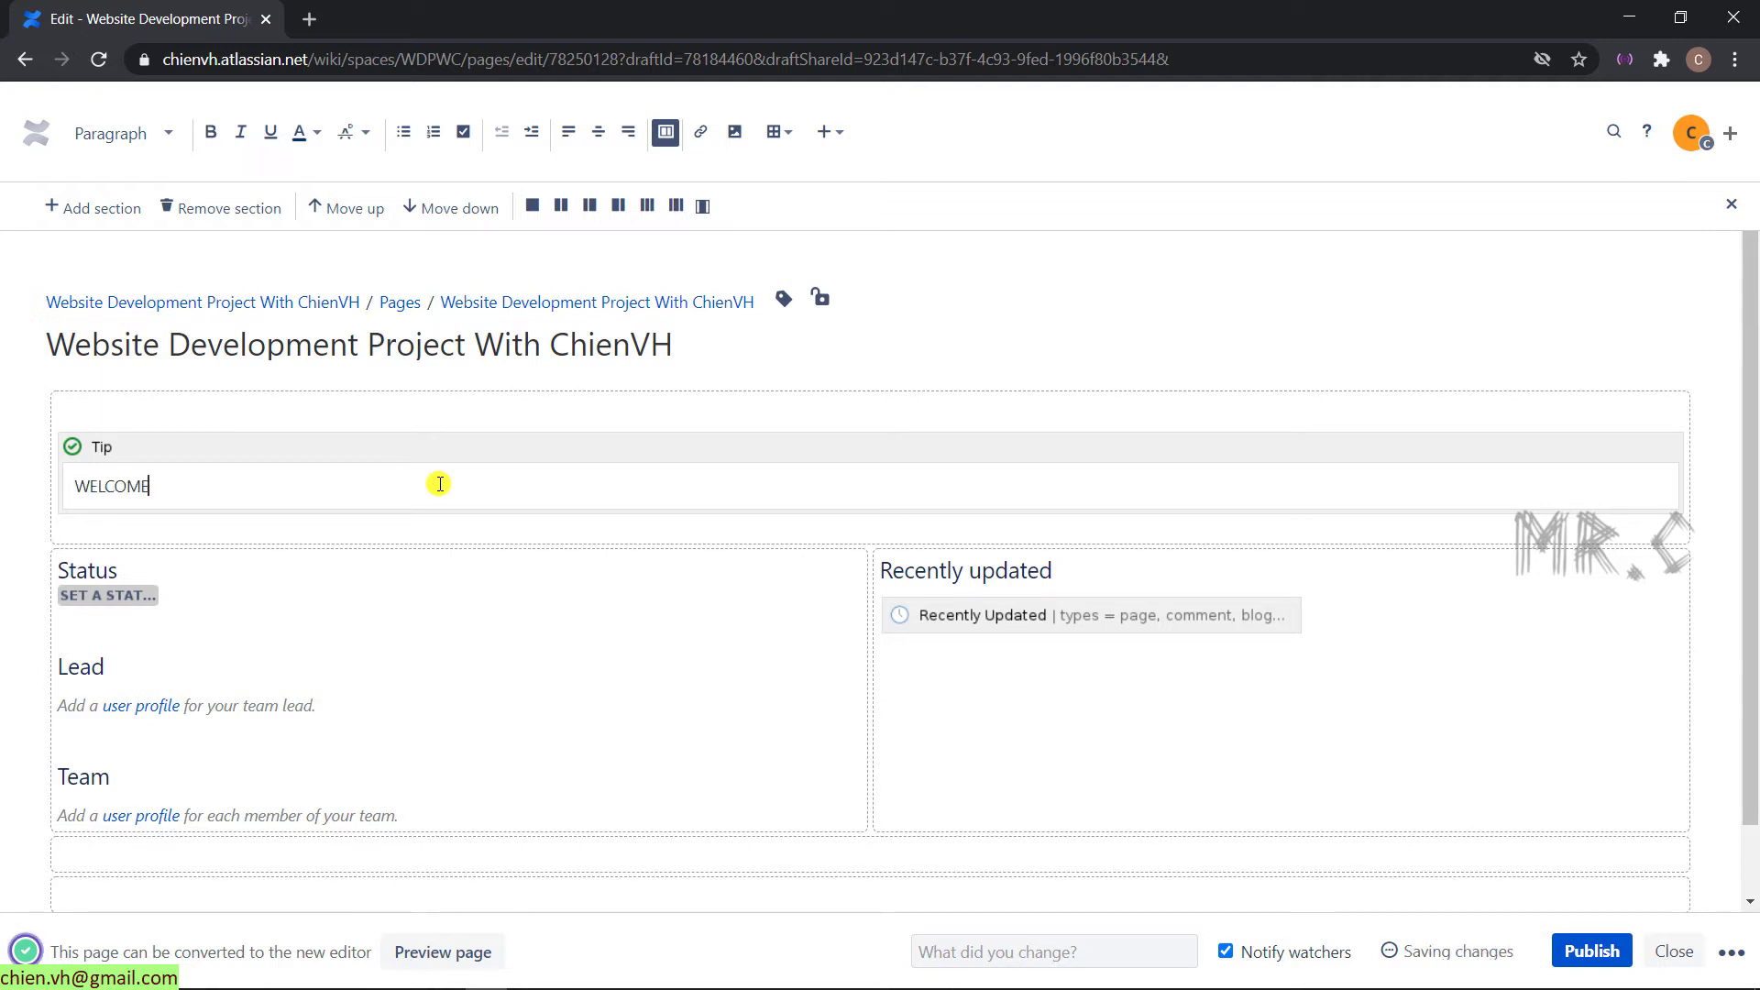
Finish the welcome line with '"WEBSITE DEVELOPMENT PROJECT WITH', centre it and make it Heading 1.
{"action": "type", "text": "\"WEBSITE DEVELOPMENT PROJECT WITH CHIENVH"}
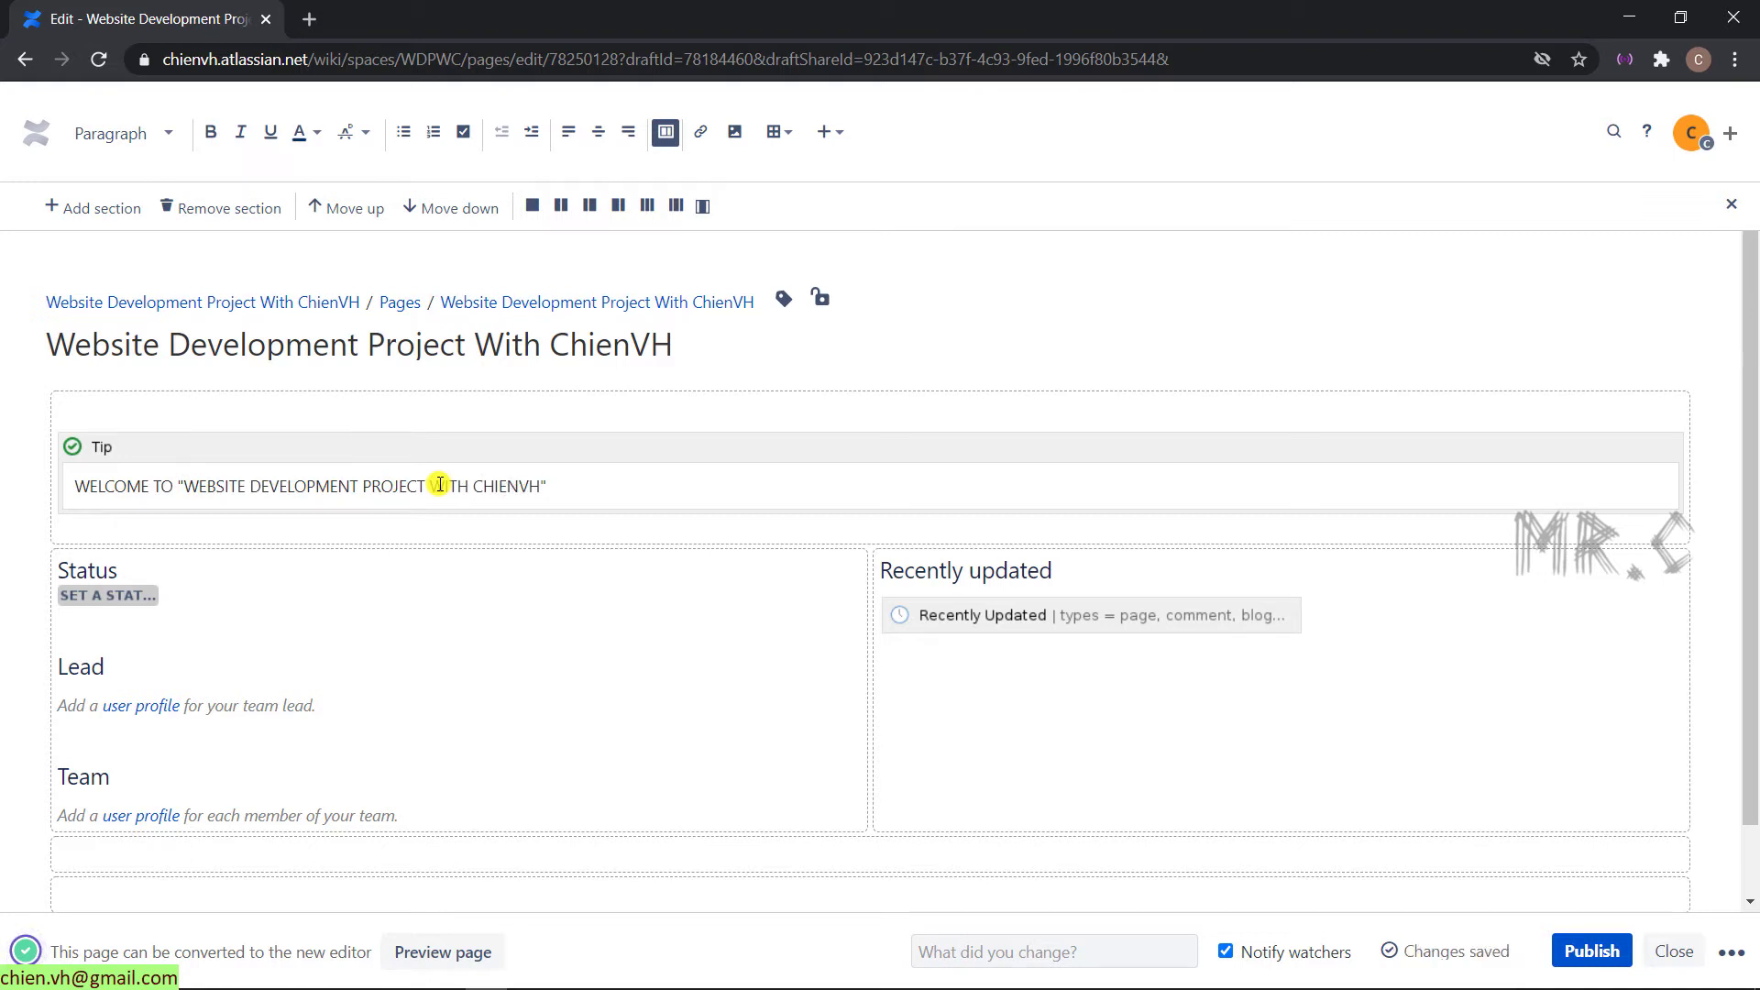
{"action": "left_click_drag", "start_coordinate": [617, 486], "coordinate": [59, 486]}
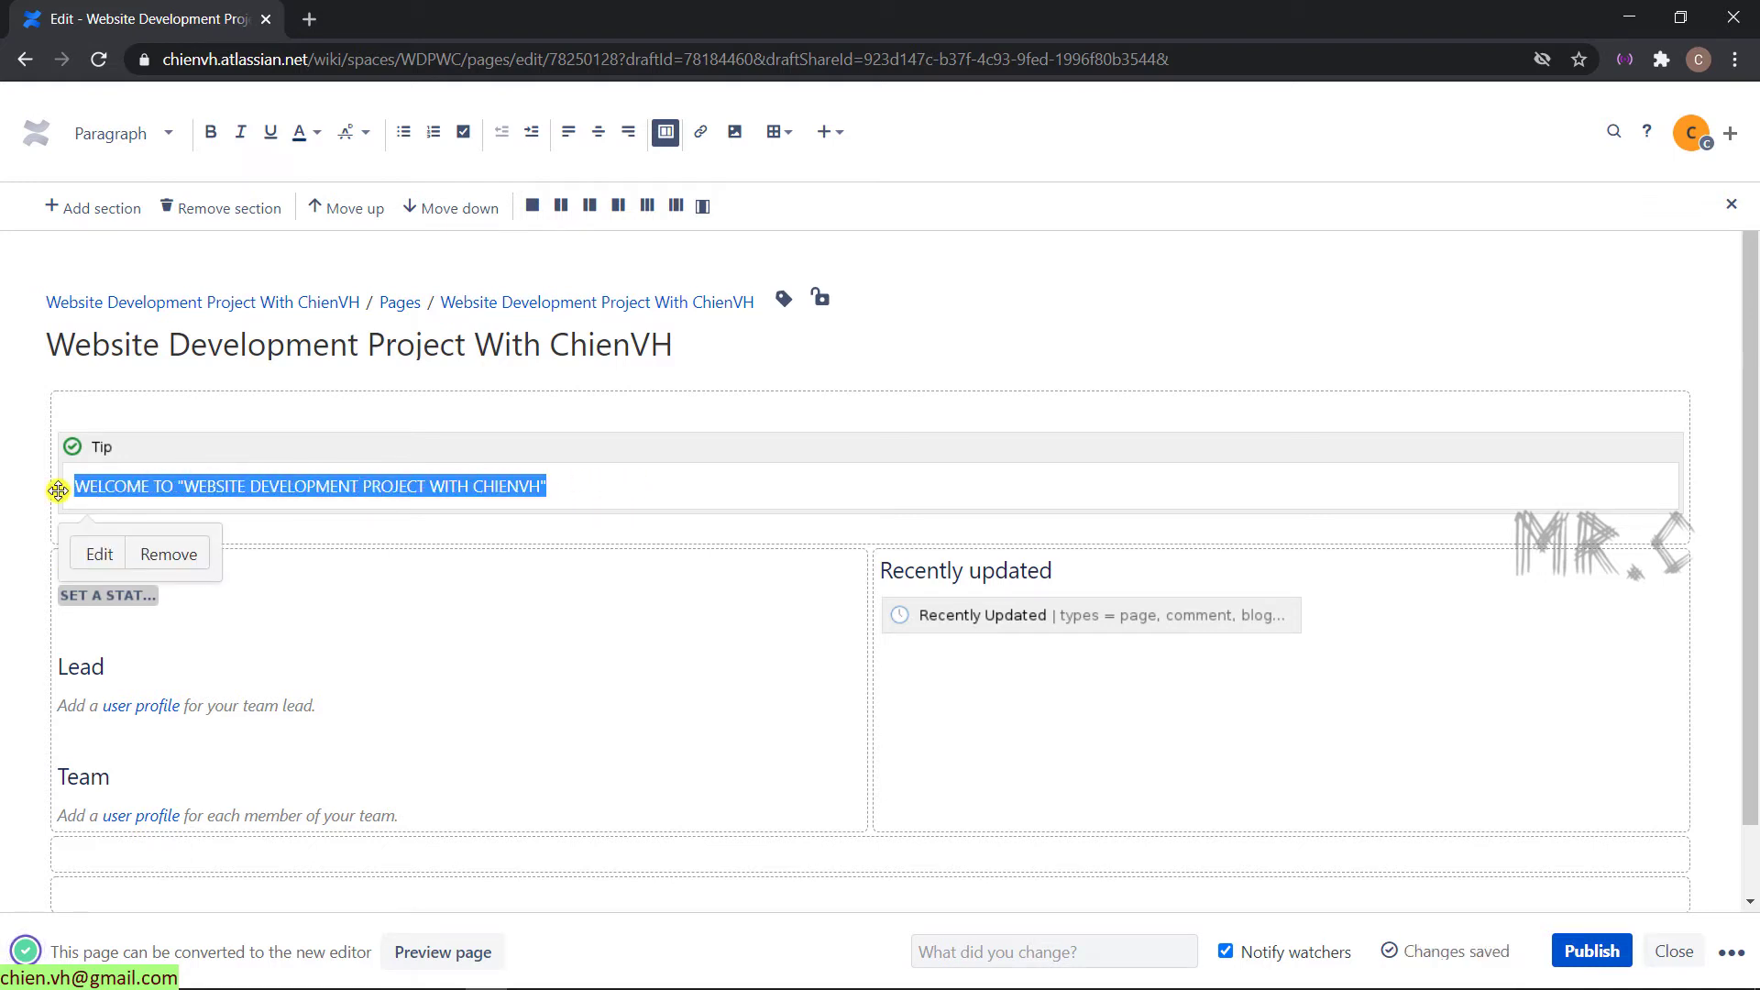
{"action": "left_click", "coordinate": [617, 480]}
{"action": "left_click_drag", "start_coordinate": [610, 481], "coordinate": [39, 472]}
{"action": "left_click", "coordinate": [18, 484]}
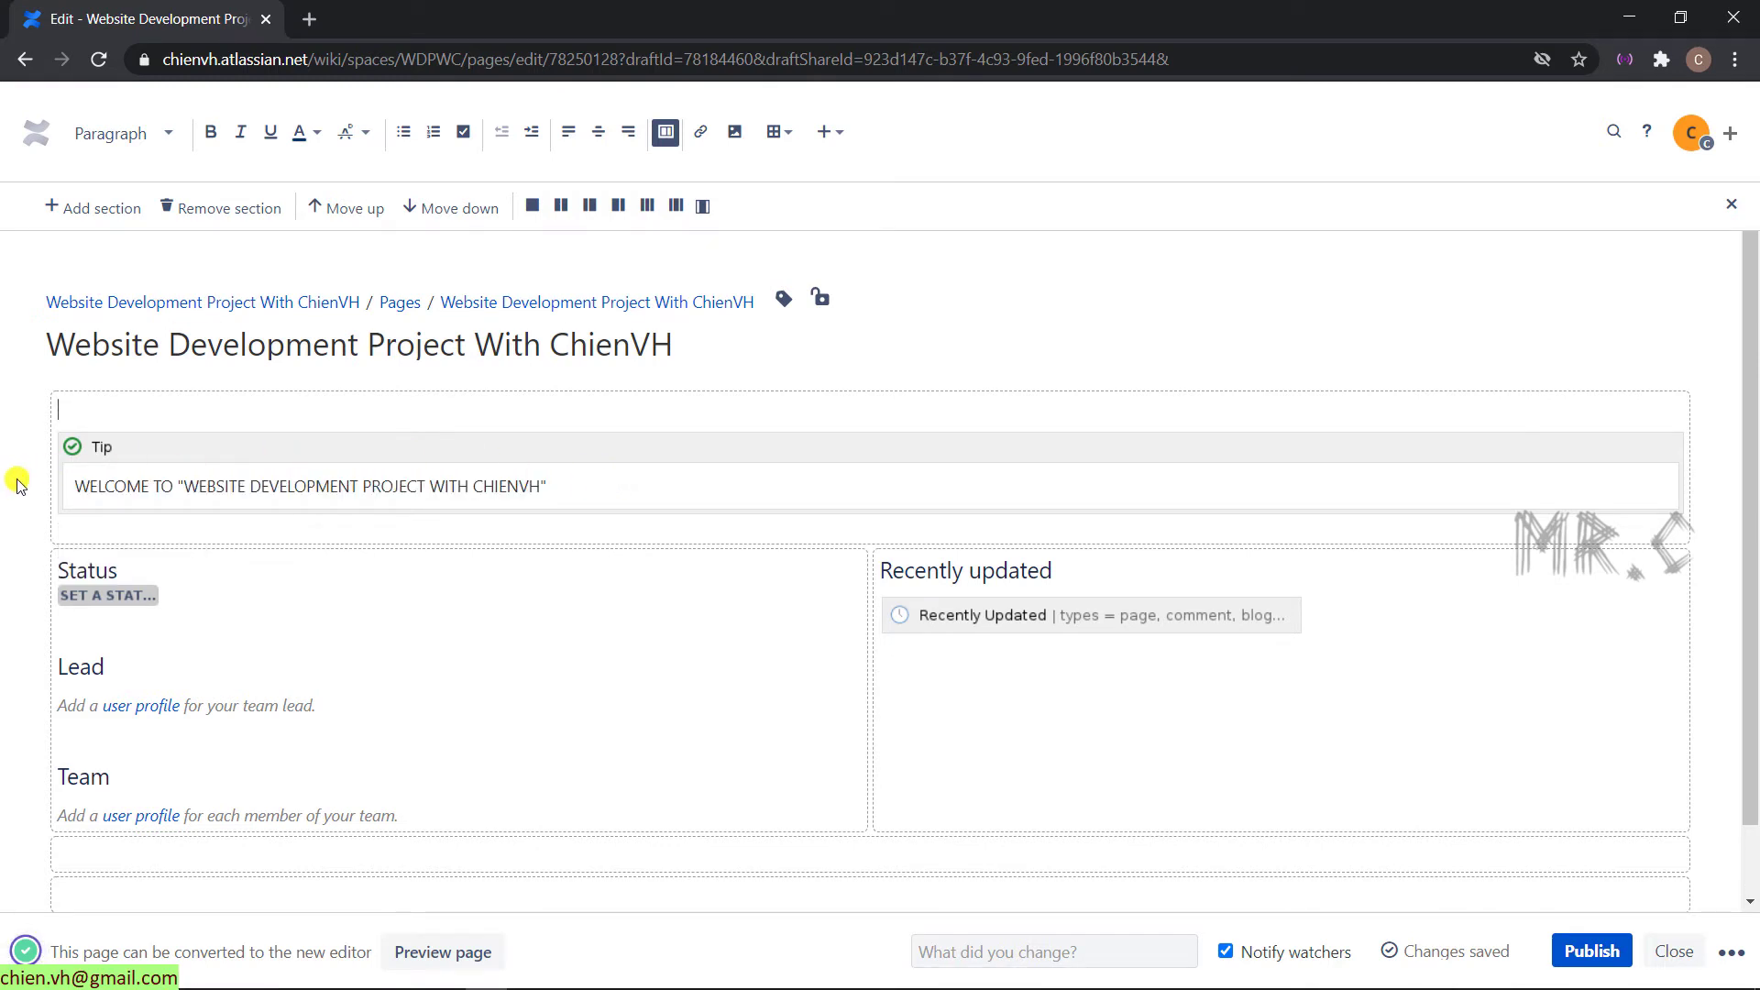
{"action": "key", "text": "shift+Down"}
{"action": "left_click", "coordinate": [598, 133]}
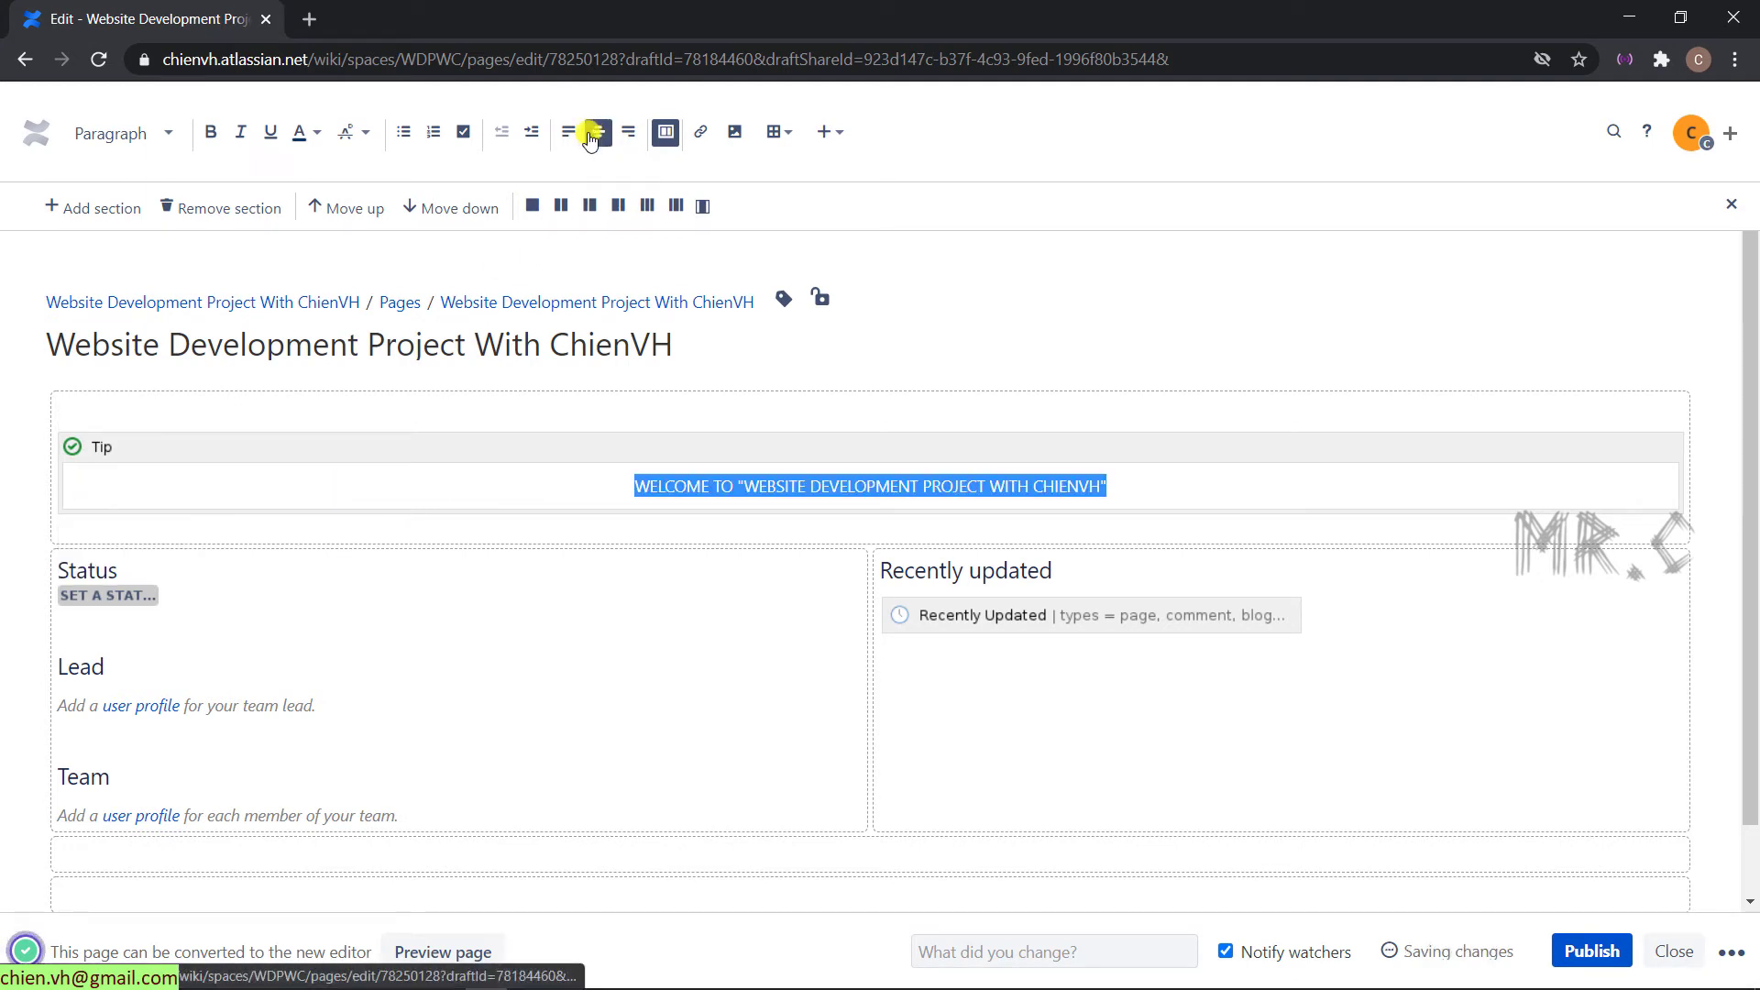
{"action": "left_click", "coordinate": [171, 138]}
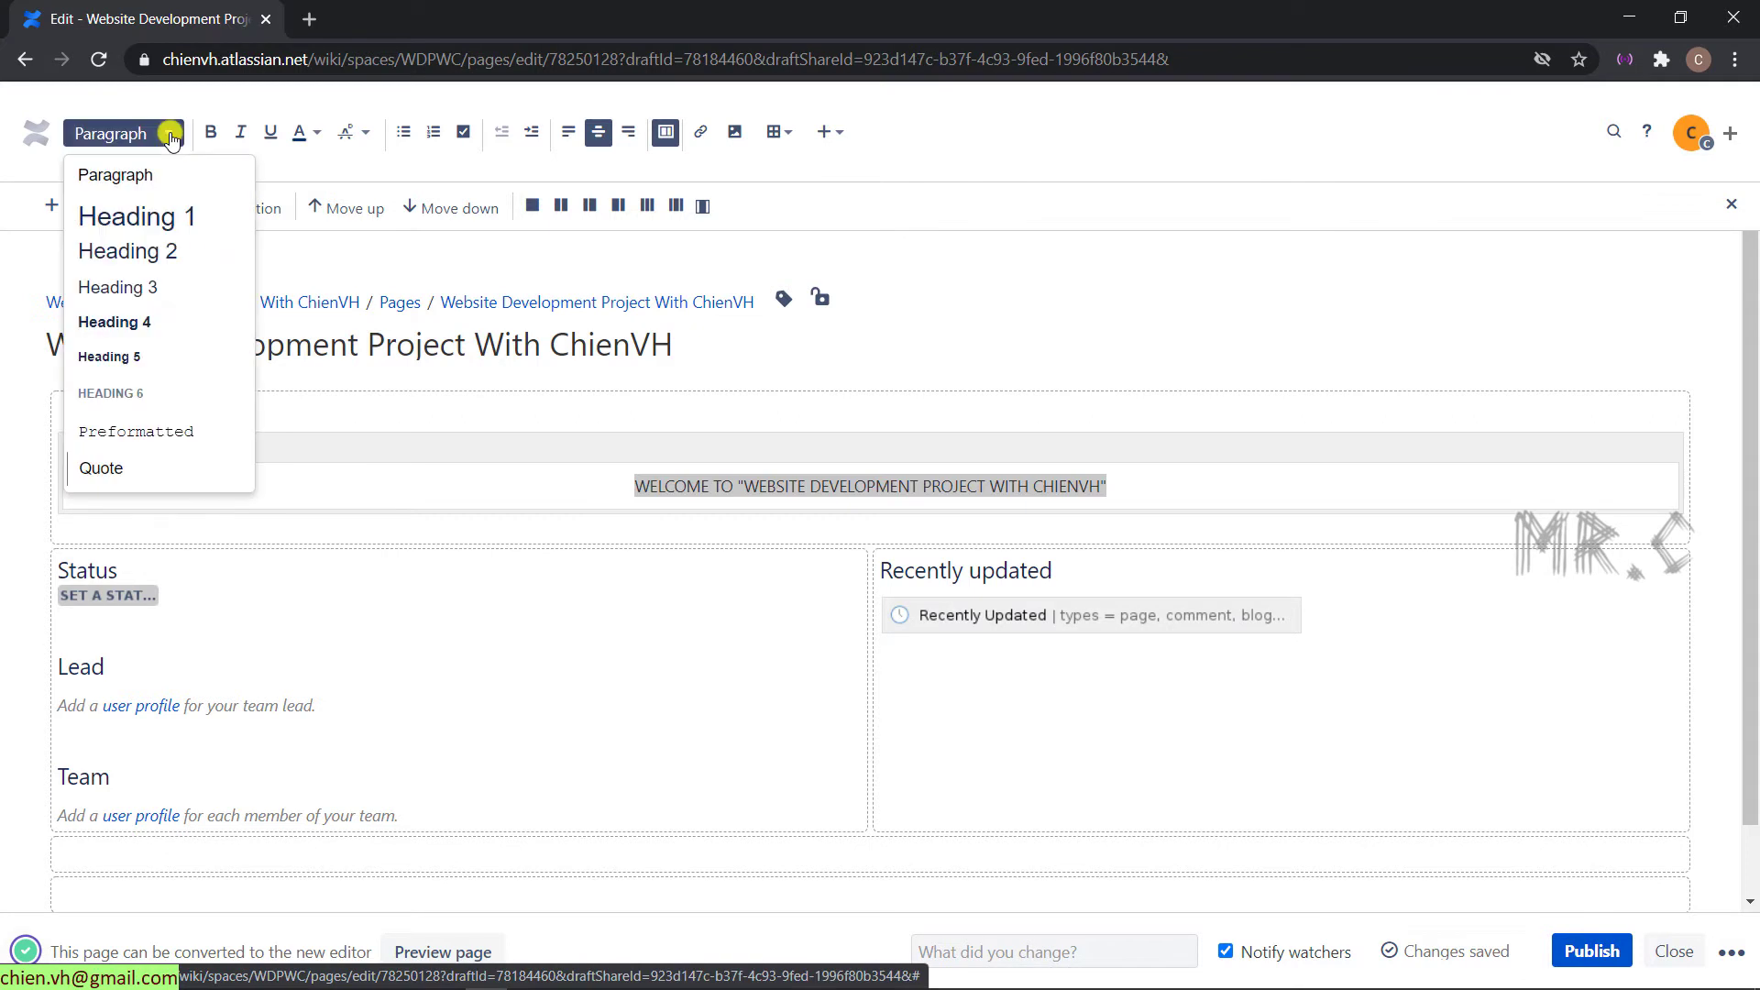
{"action": "left_click", "coordinate": [139, 218]}
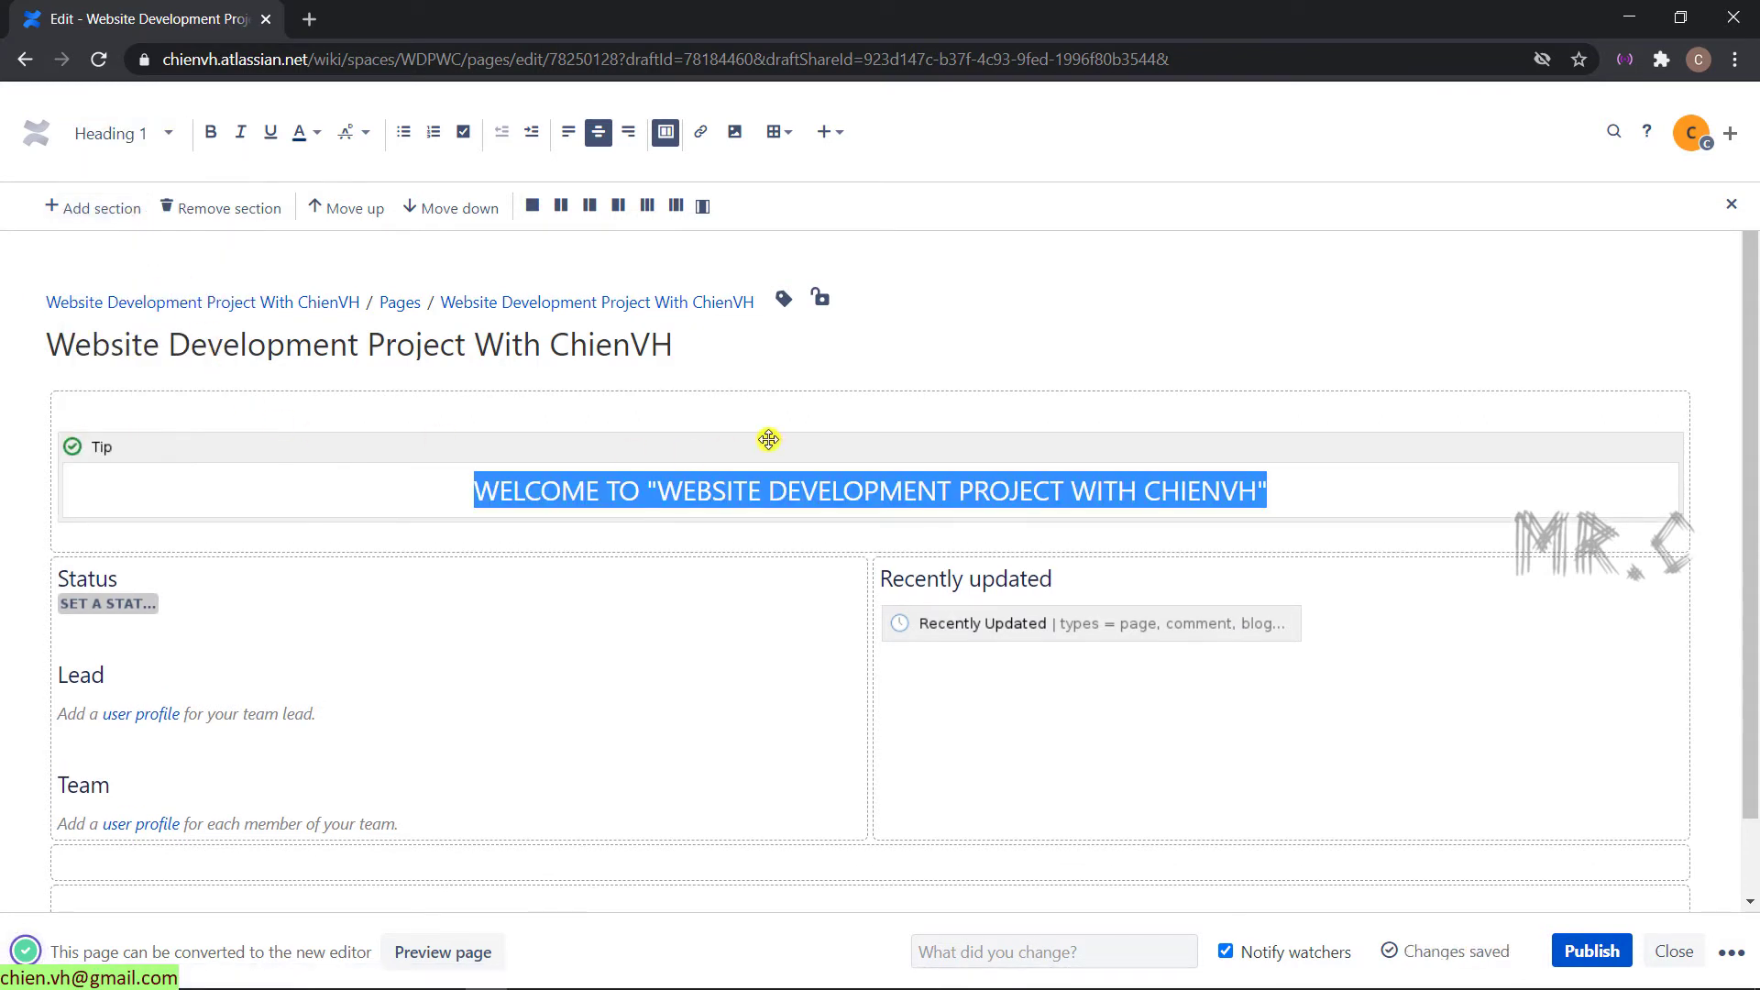
Make the quoted project title in the welcome heading bold.
{"action": "left_click", "coordinate": [415, 486]}
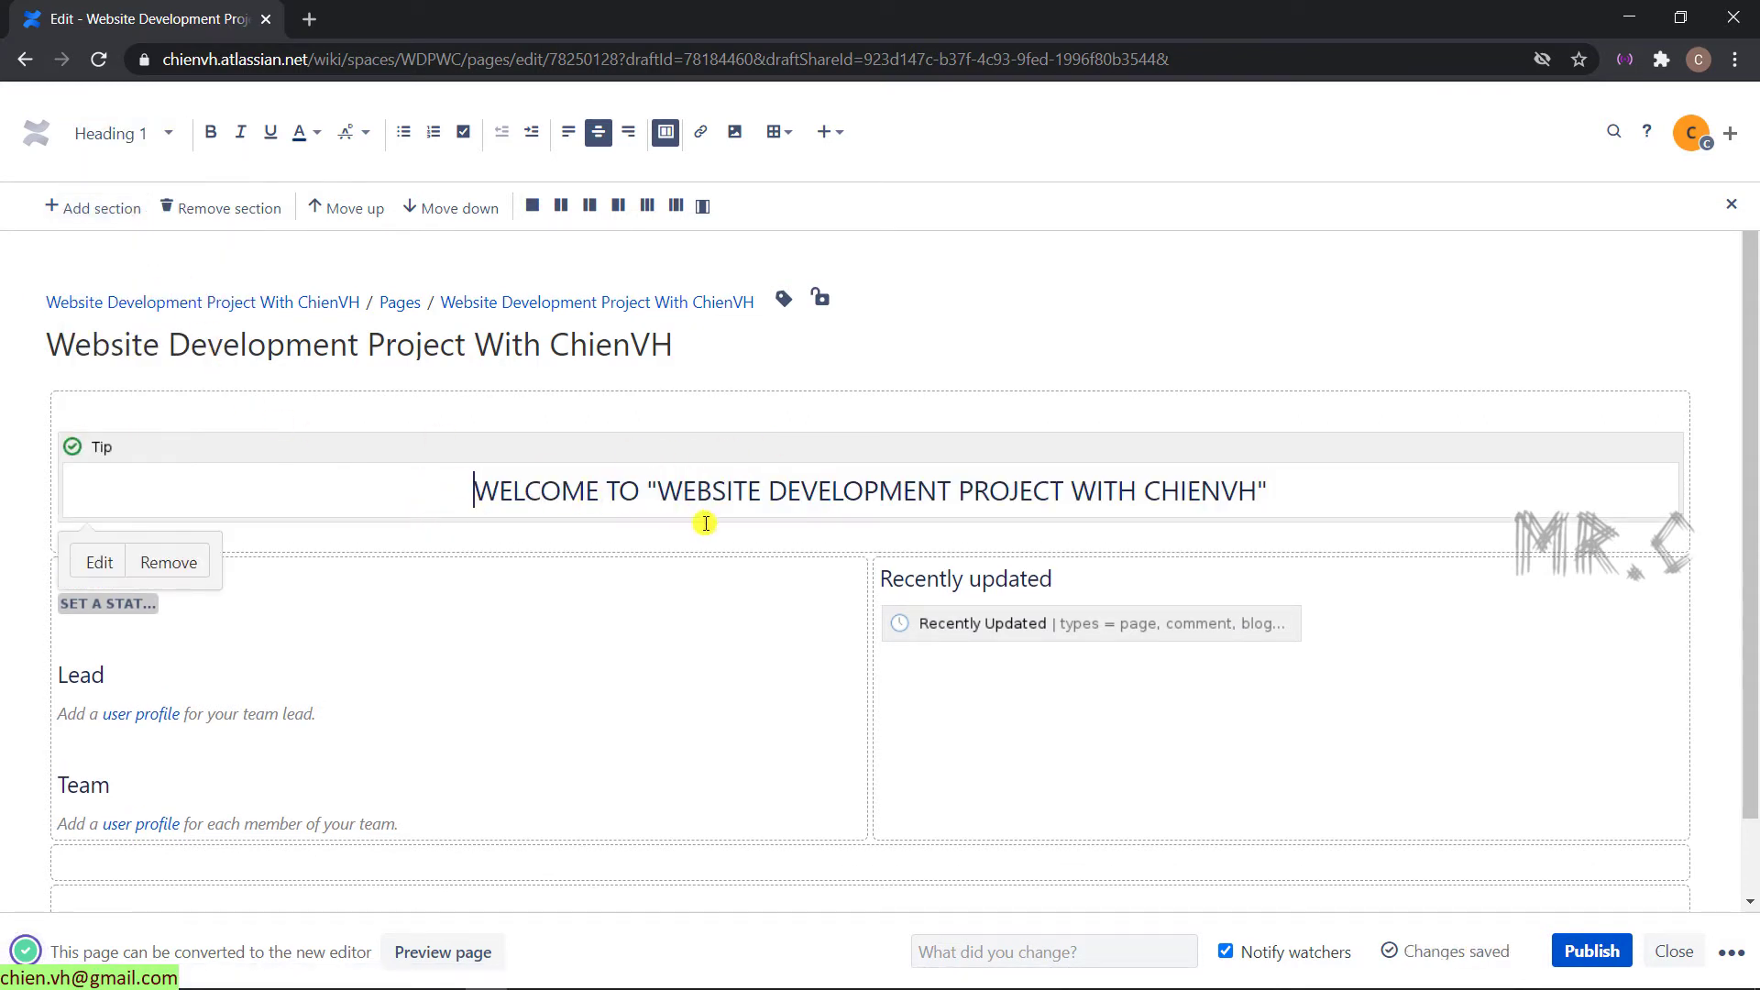
{"action": "left_click_drag", "start_coordinate": [660, 489], "coordinate": [1285, 488]}
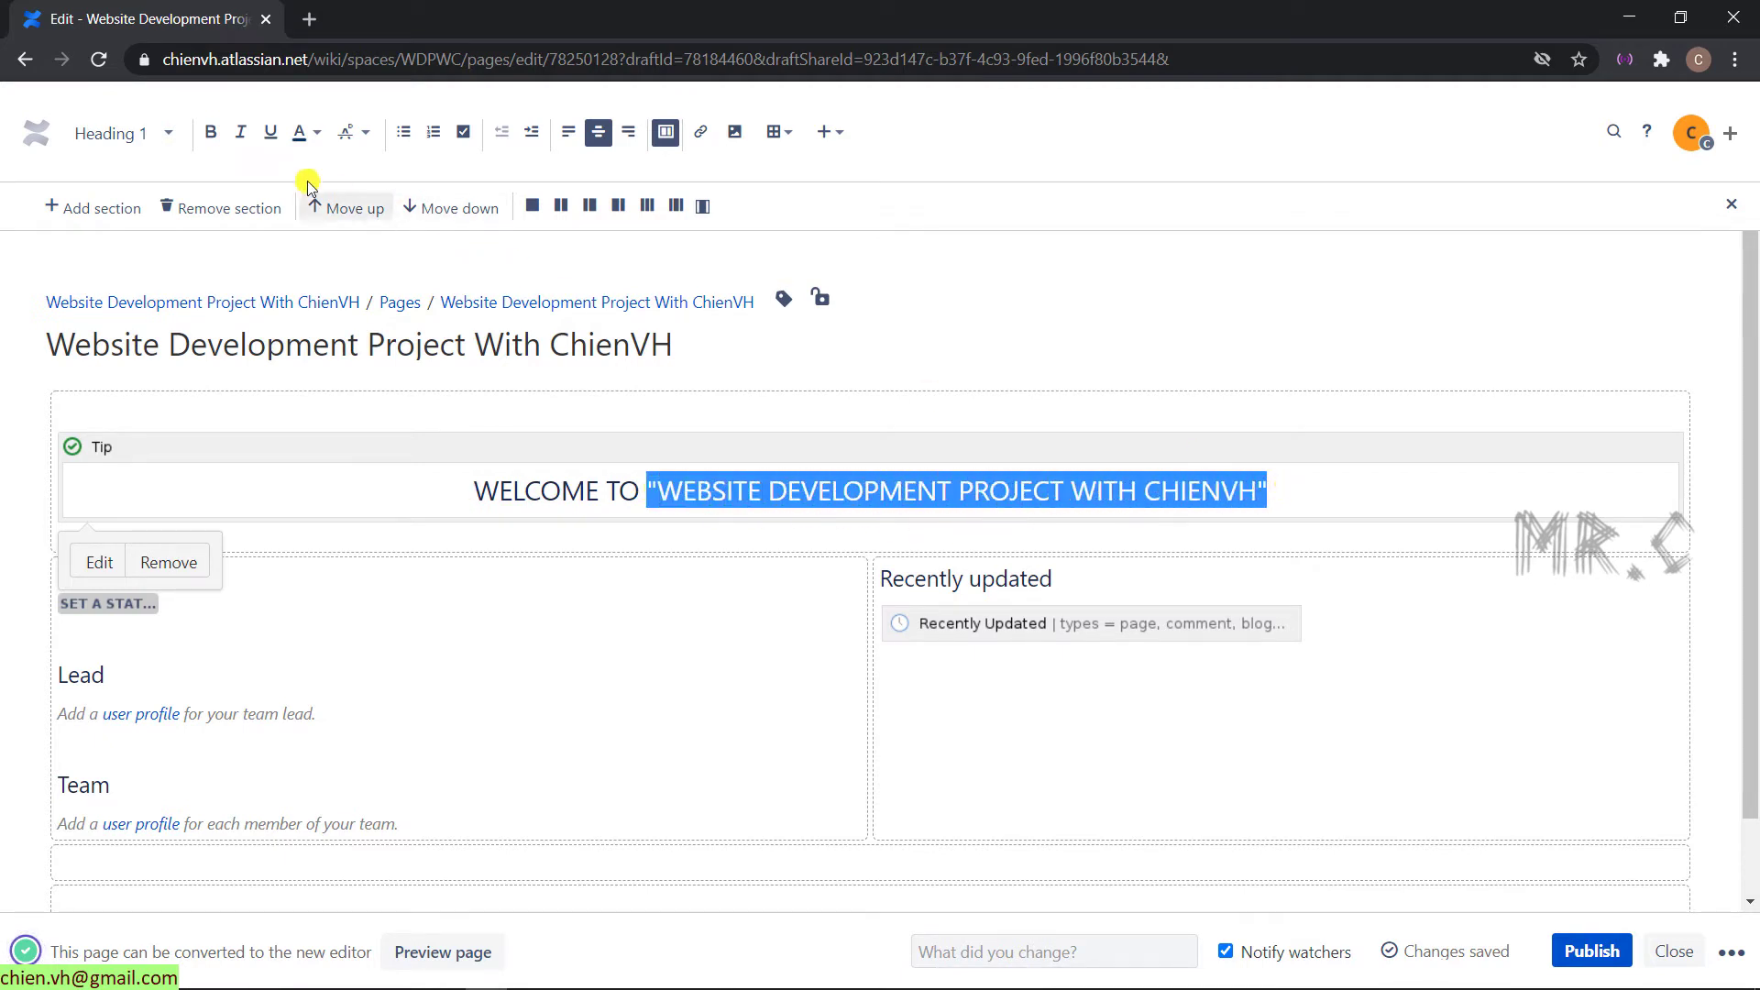
{"action": "left_click", "coordinate": [211, 134]}
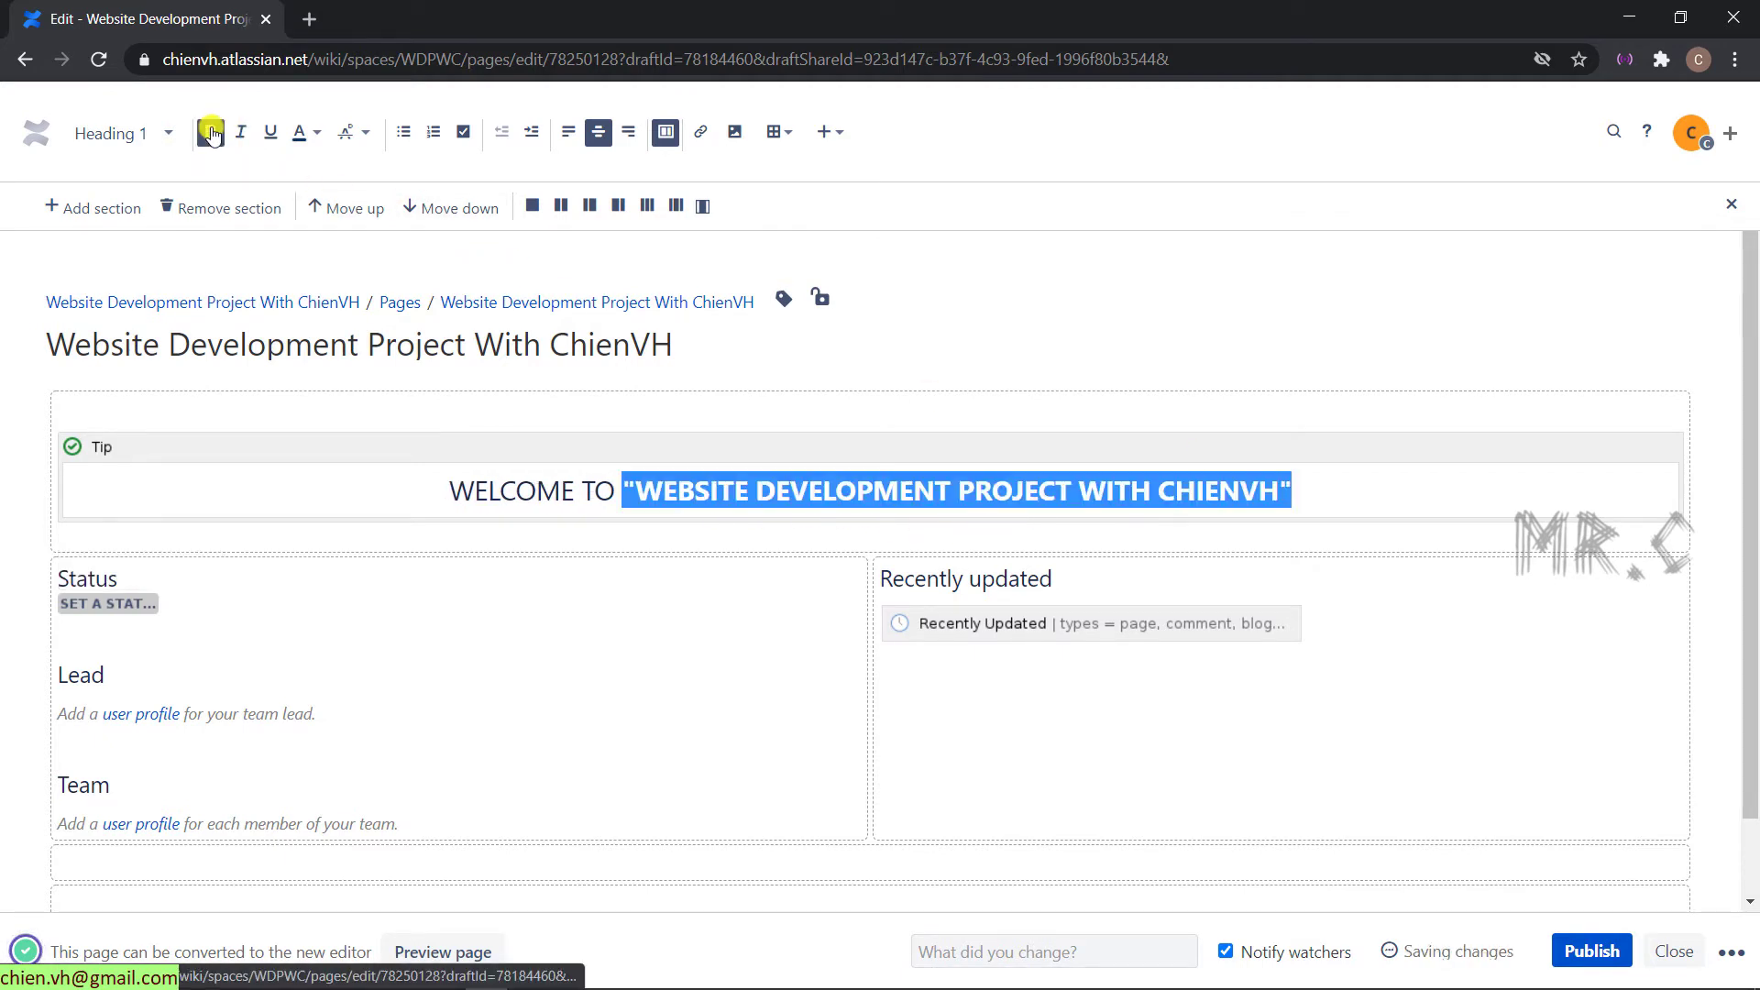
{"action": "left_click", "coordinate": [1357, 504]}
{"action": "left_click", "coordinate": [690, 713]}
{"action": "scroll", "coordinate": [689, 713], "scroll_direction": "down", "scroll_amount": 1}
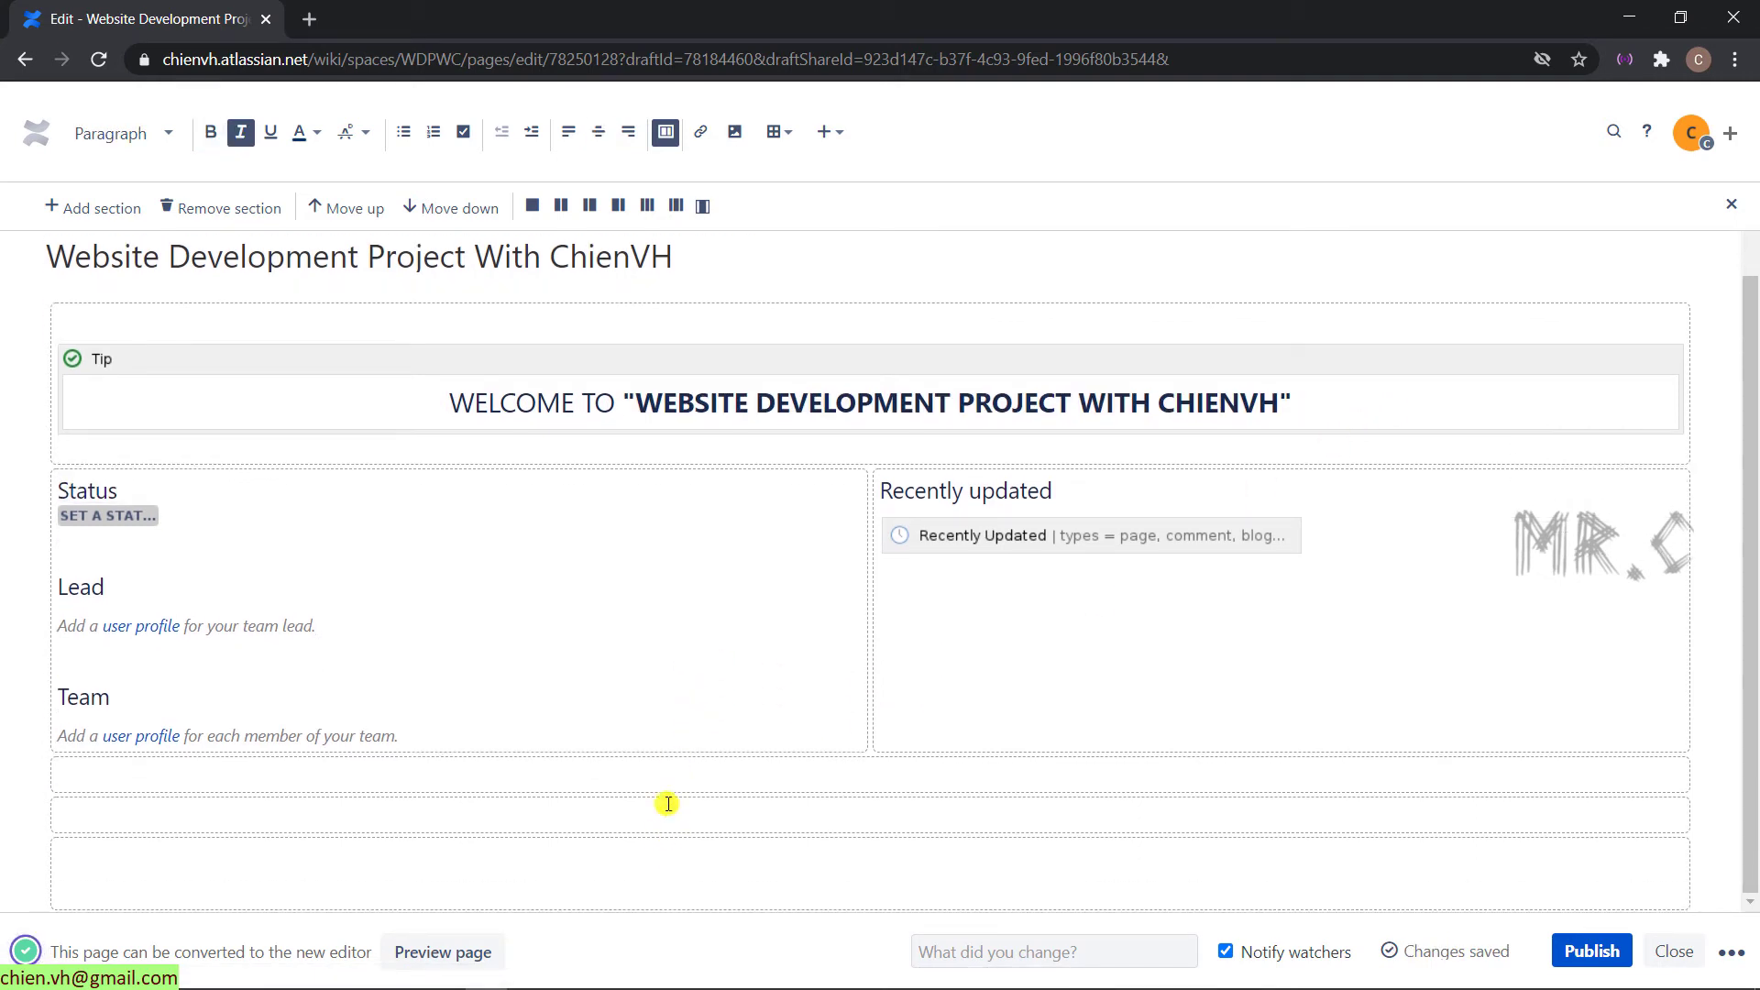
Move an empty section under the Tip above Status, and remove the spare bottom section.
{"action": "left_click", "coordinate": [405, 771]}
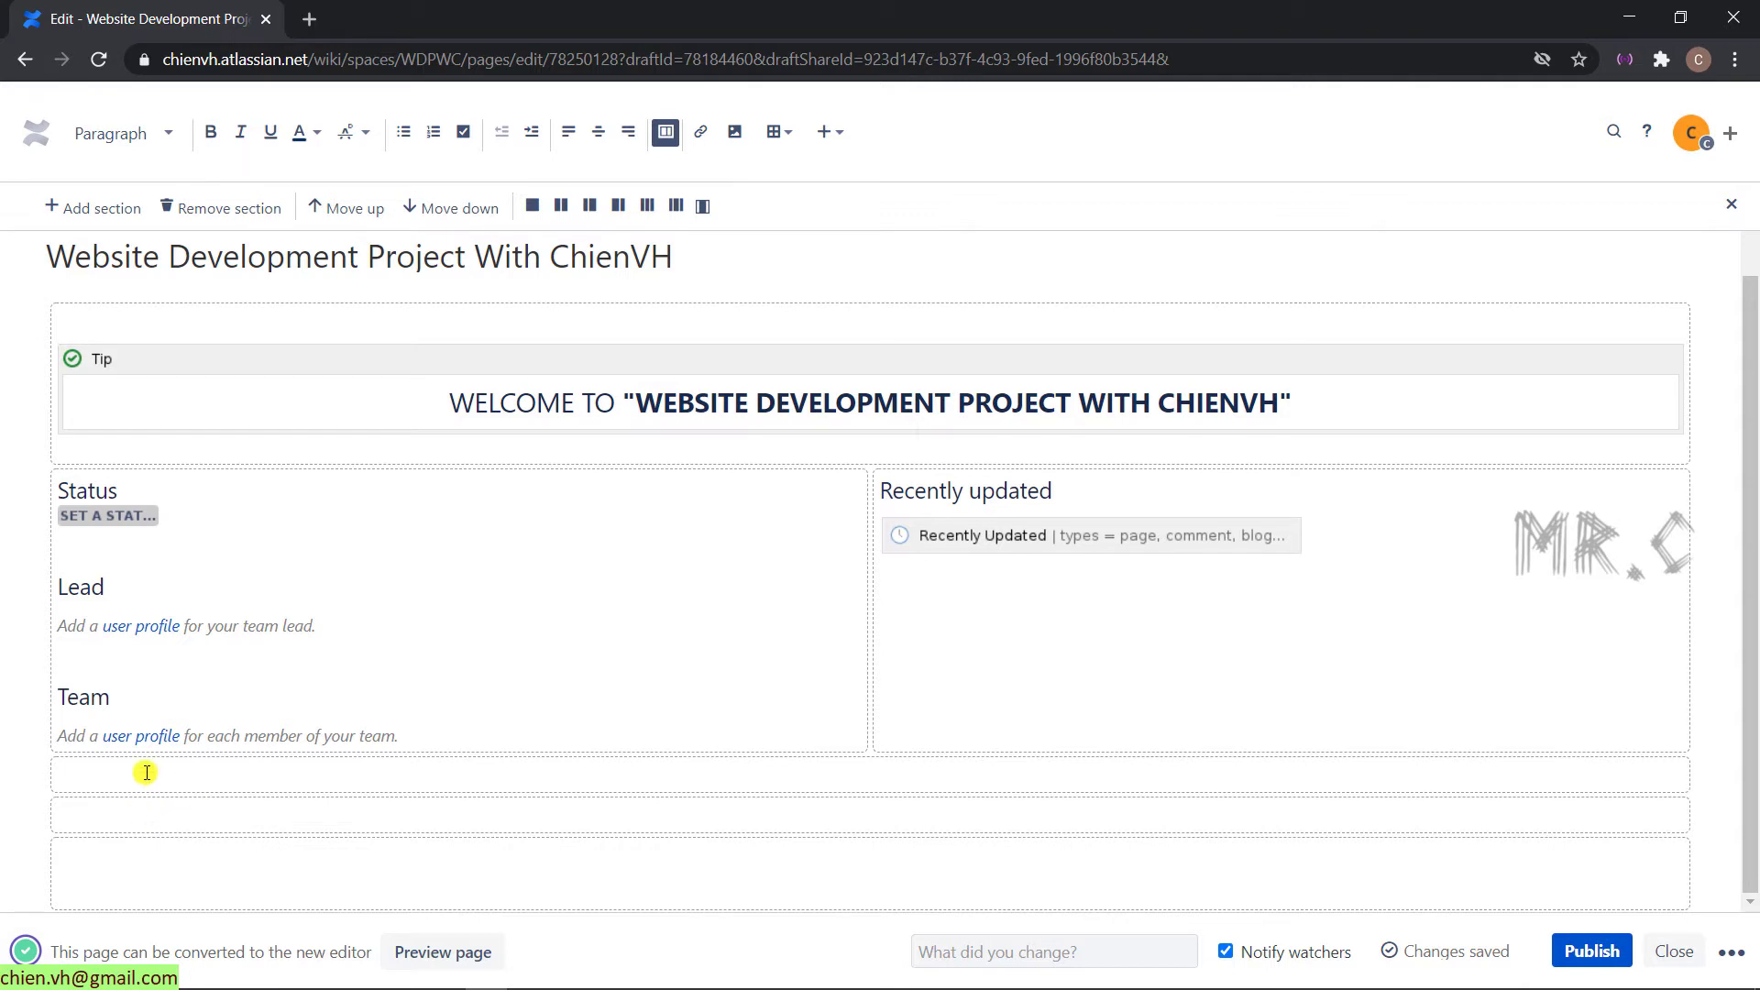
{"action": "left_click", "coordinate": [358, 208]}
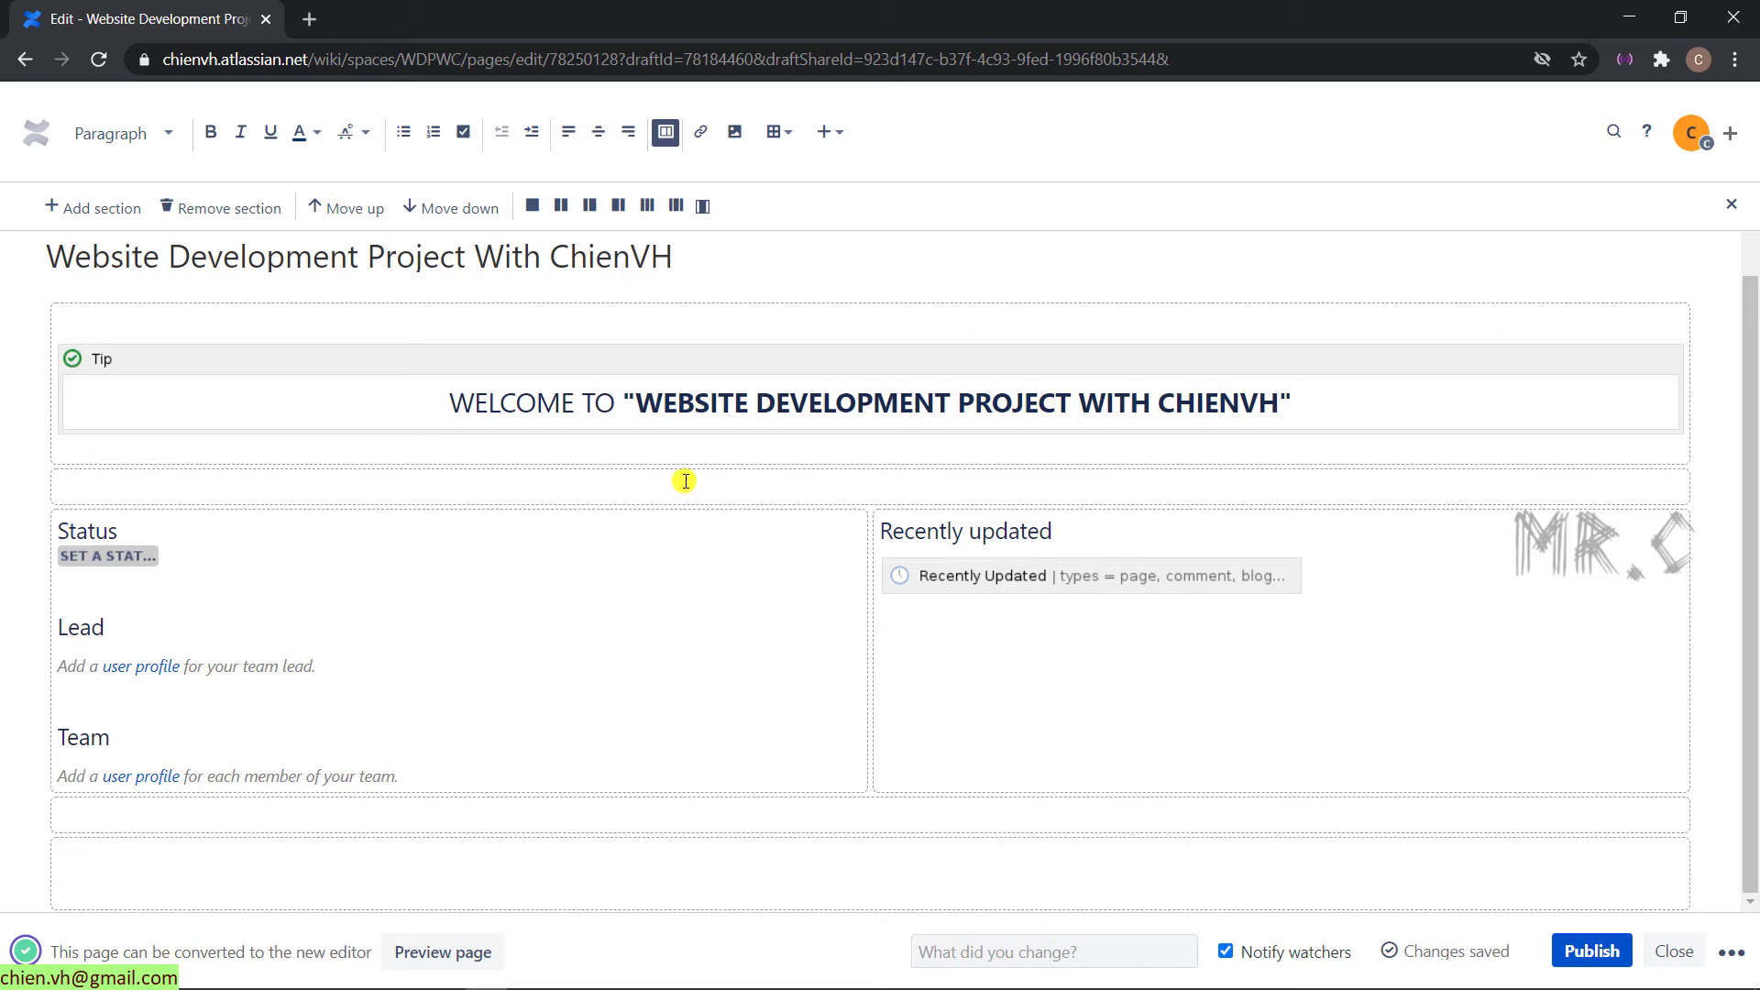
{"action": "left_click", "coordinate": [452, 210]}
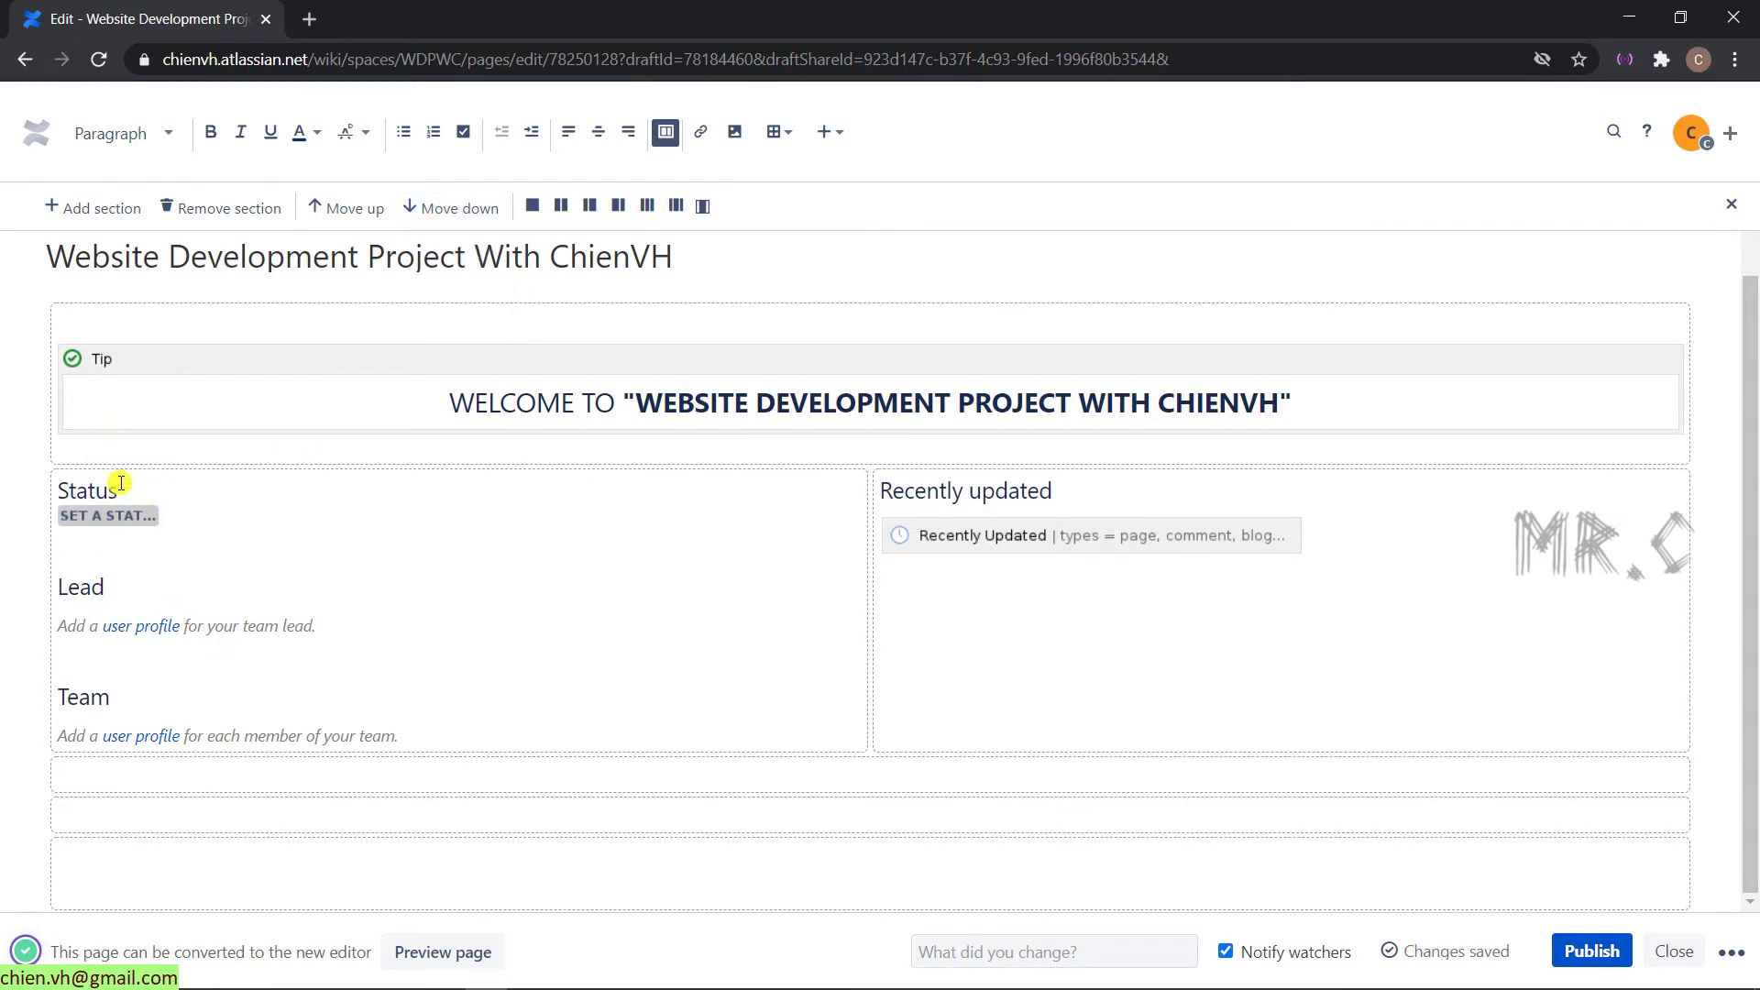
{"action": "left_click", "coordinate": [364, 220]}
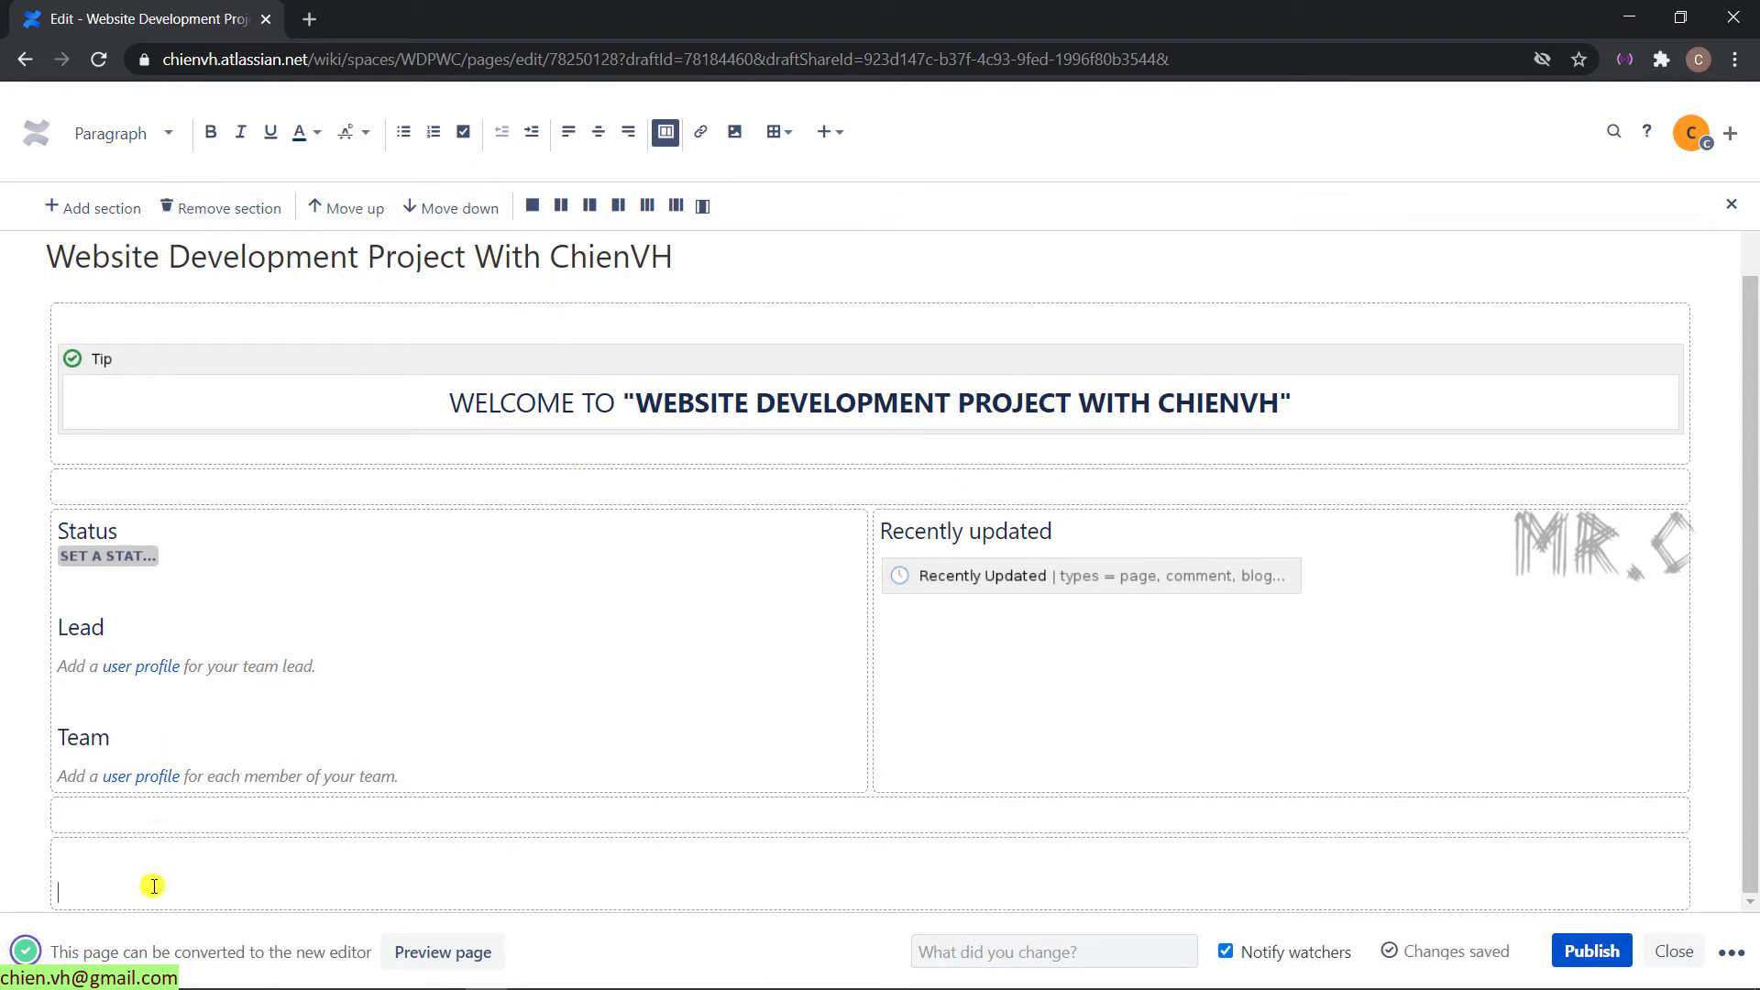
{"action": "left_click", "coordinate": [257, 902]}
{"action": "left_click", "coordinate": [235, 208]}
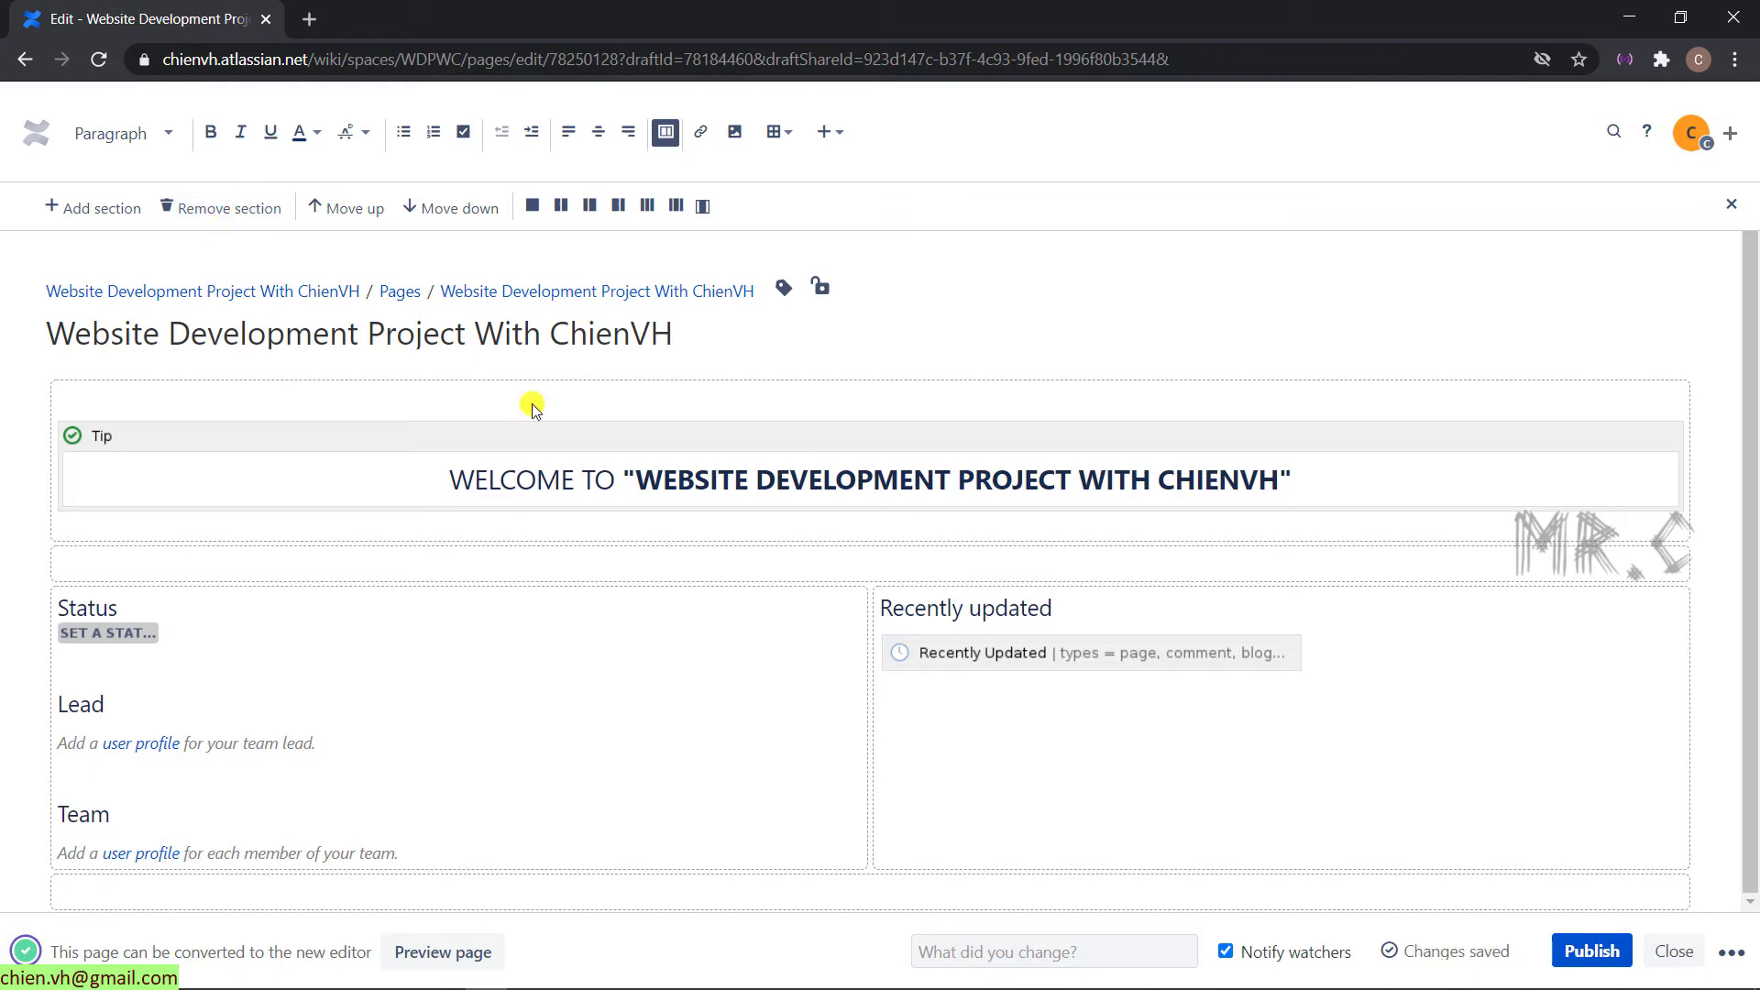
Publish the overview page with the centred welcome Tip above Status and Recently updated.
{"action": "left_click", "coordinate": [1592, 951]}
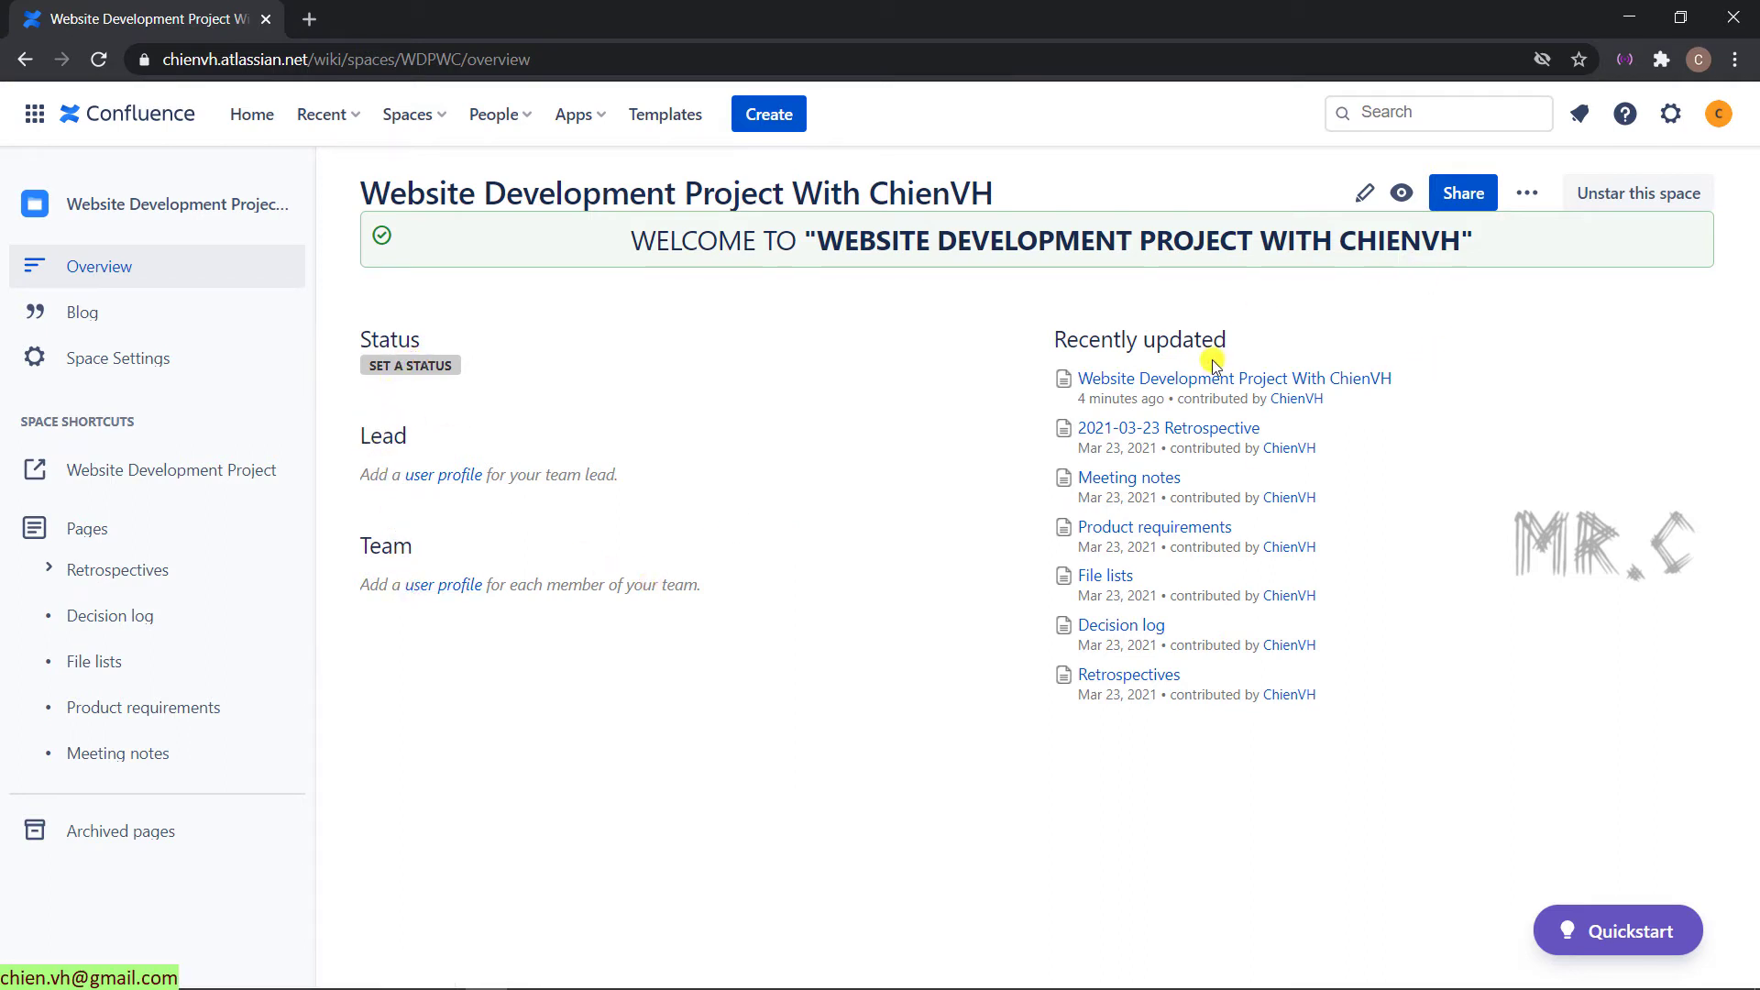
Add an empty line above the welcome Tip panel on the overview page.
{"action": "left_click", "coordinate": [1364, 193]}
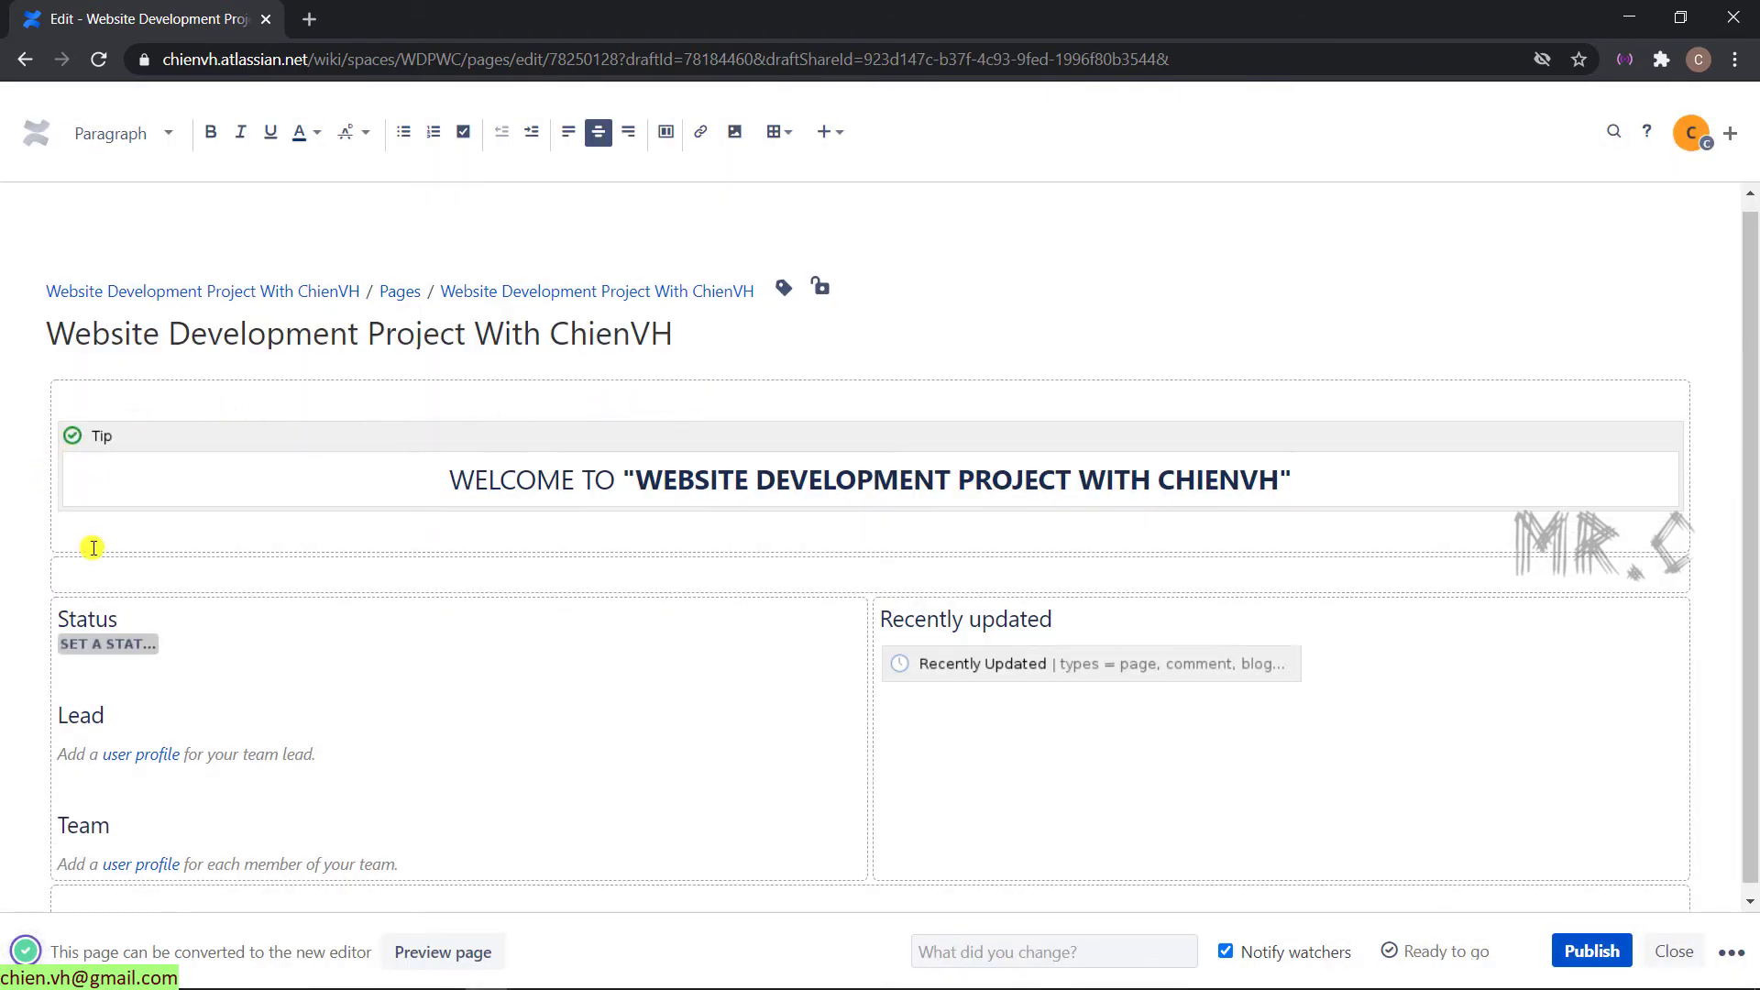
{"action": "left_click", "coordinate": [74, 409]}
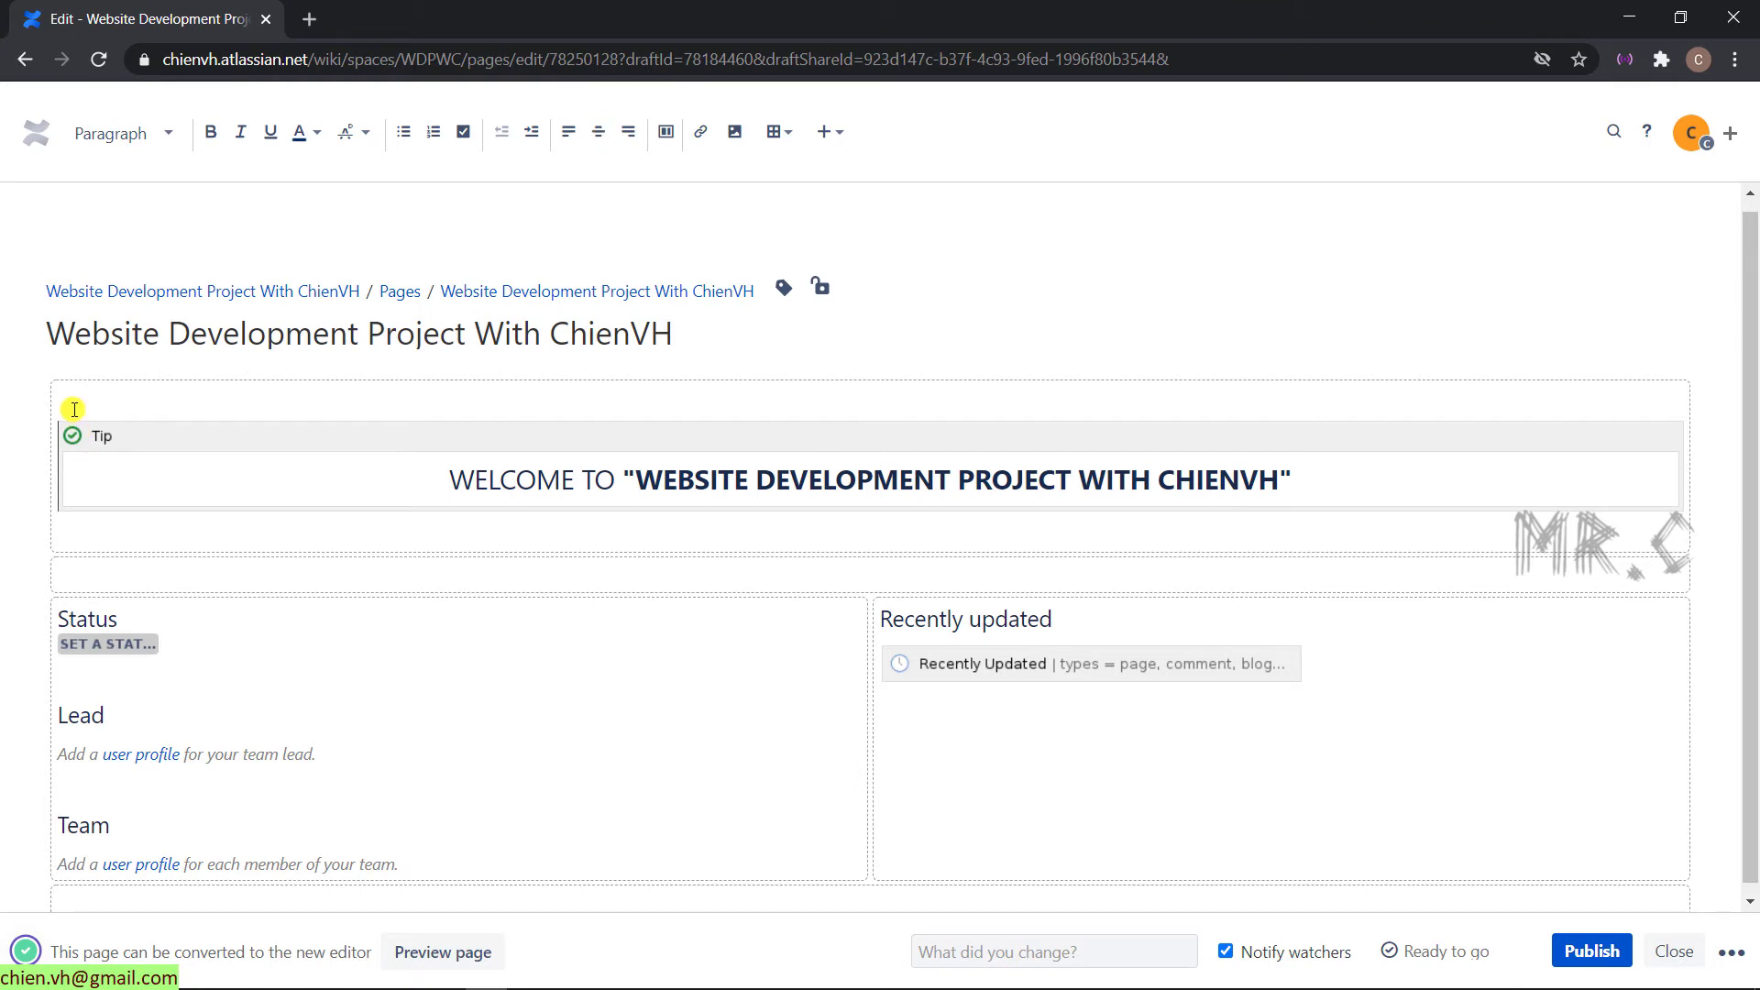
{"action": "key", "text": "Return"}
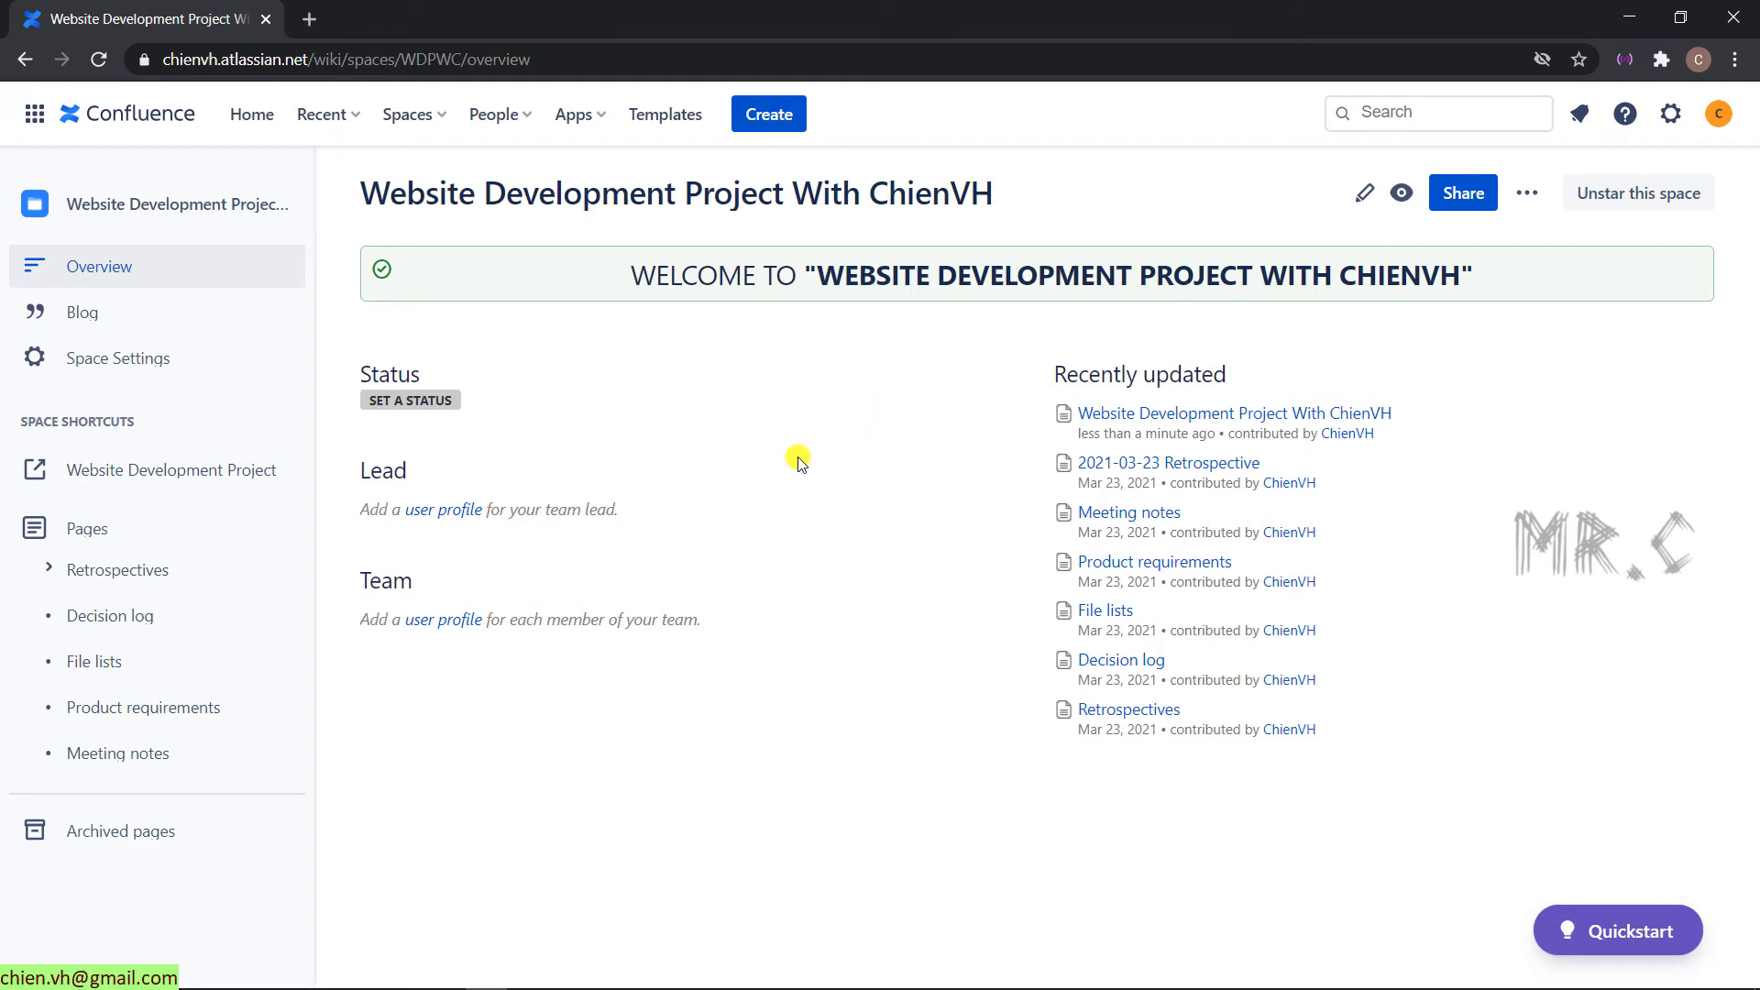
Change the bottom section's layout to two columns with a right side-bar.
{"action": "left_click", "coordinate": [1370, 204]}
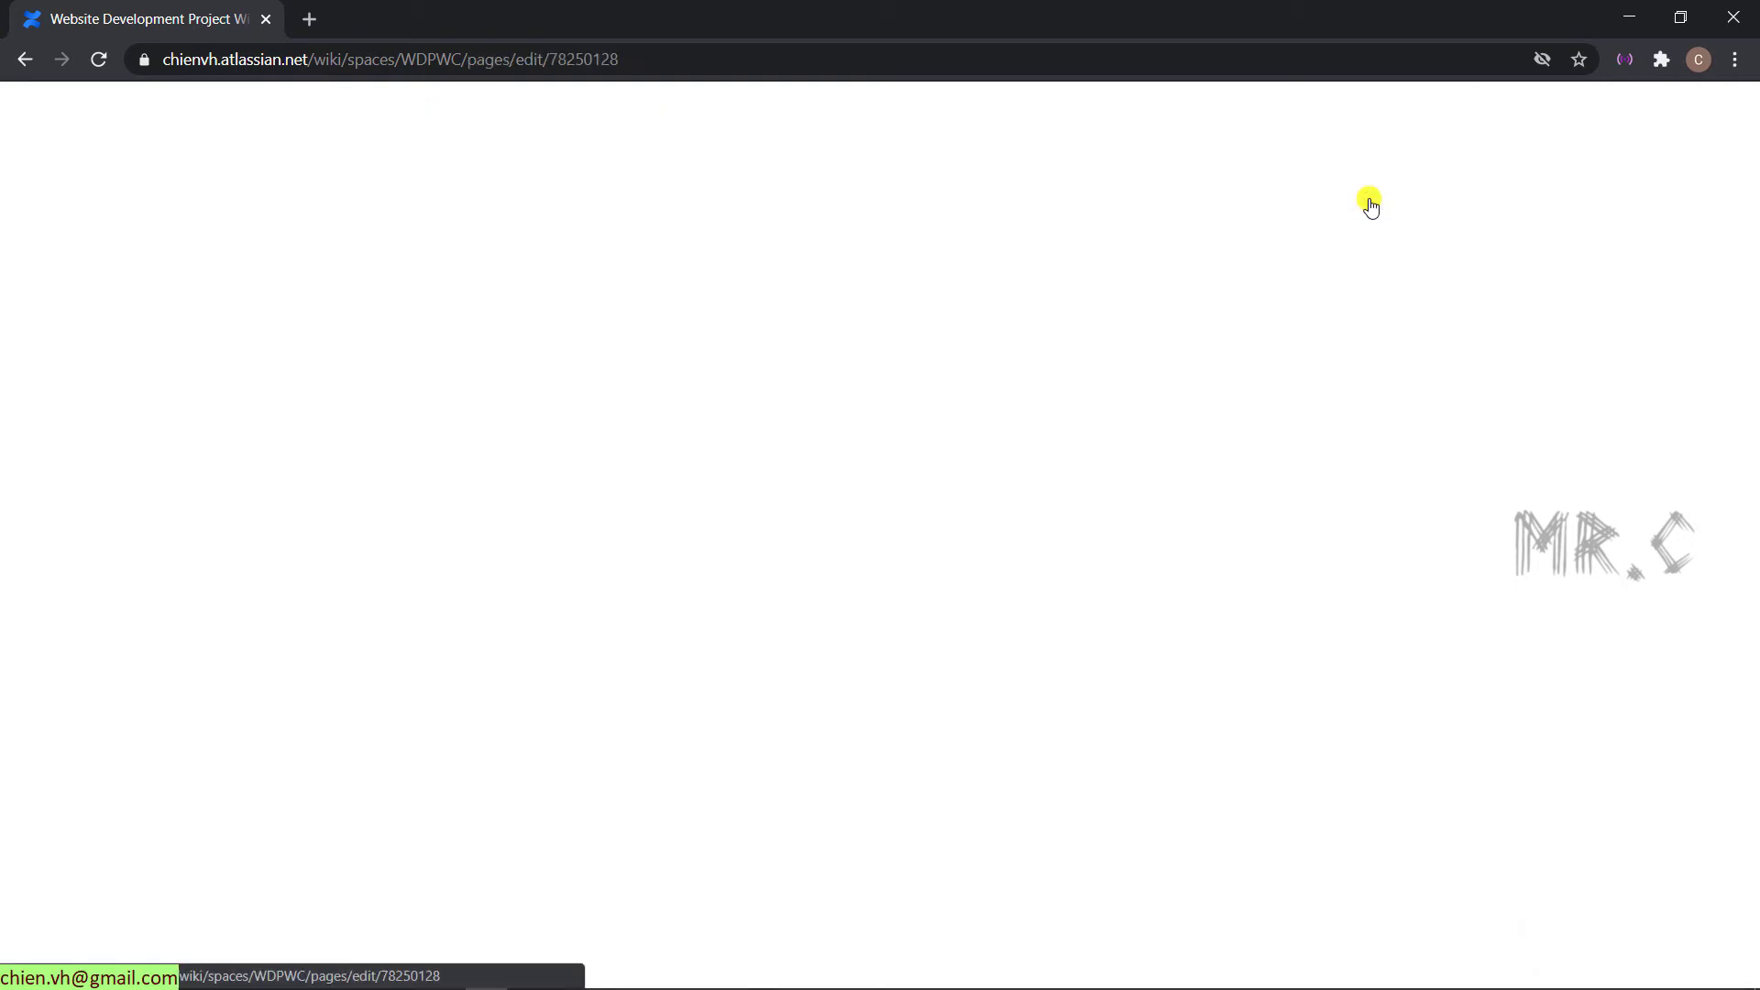
{"action": "scroll", "coordinate": [858, 601], "scroll_direction": "down", "scroll_amount": 1}
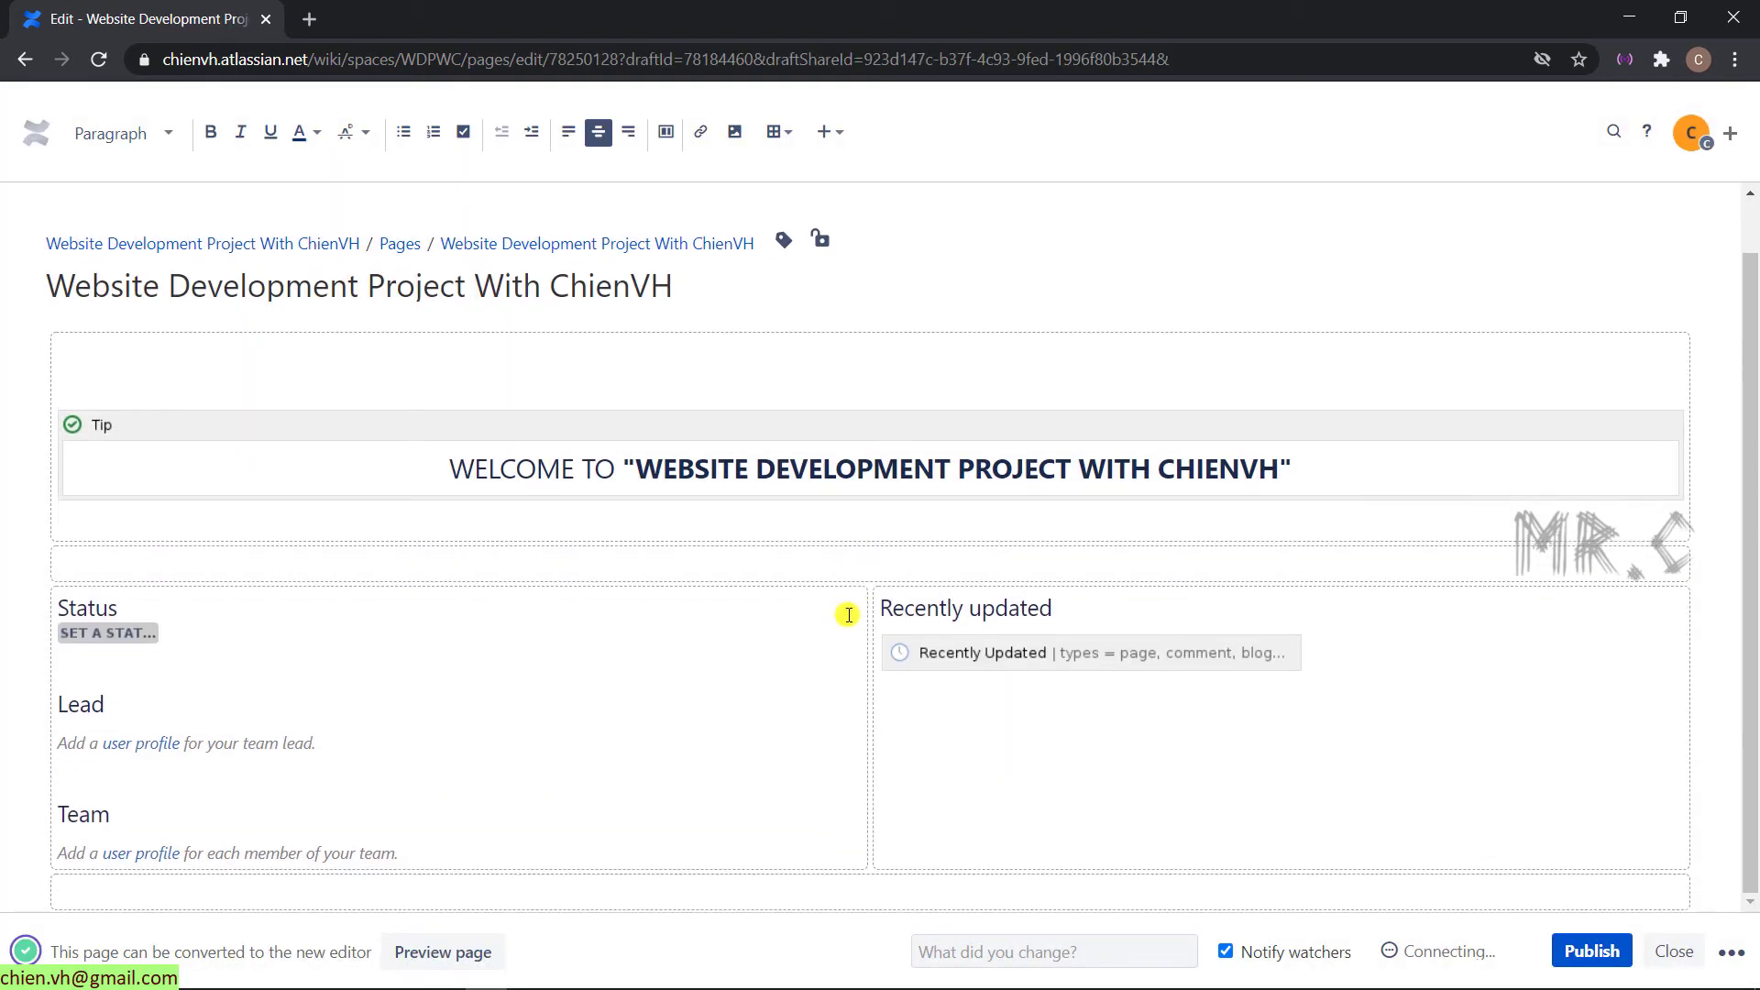
{"action": "left_click", "coordinate": [678, 889]}
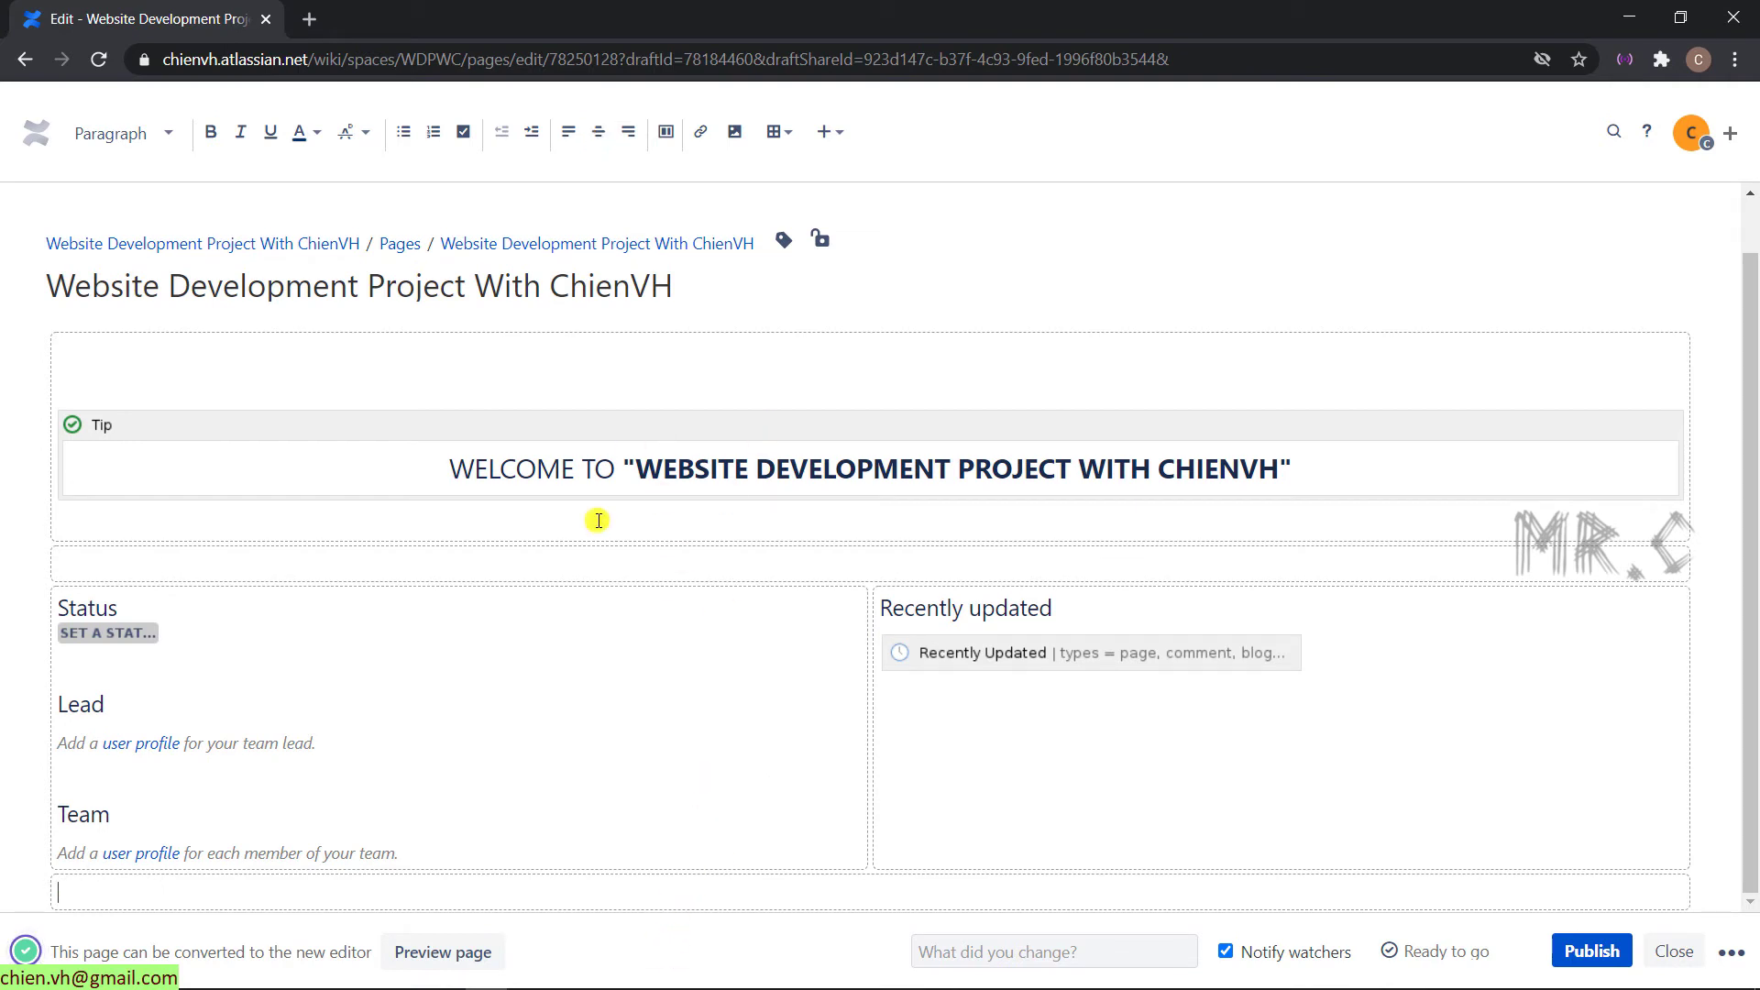
{"action": "left_click", "coordinate": [663, 136]}
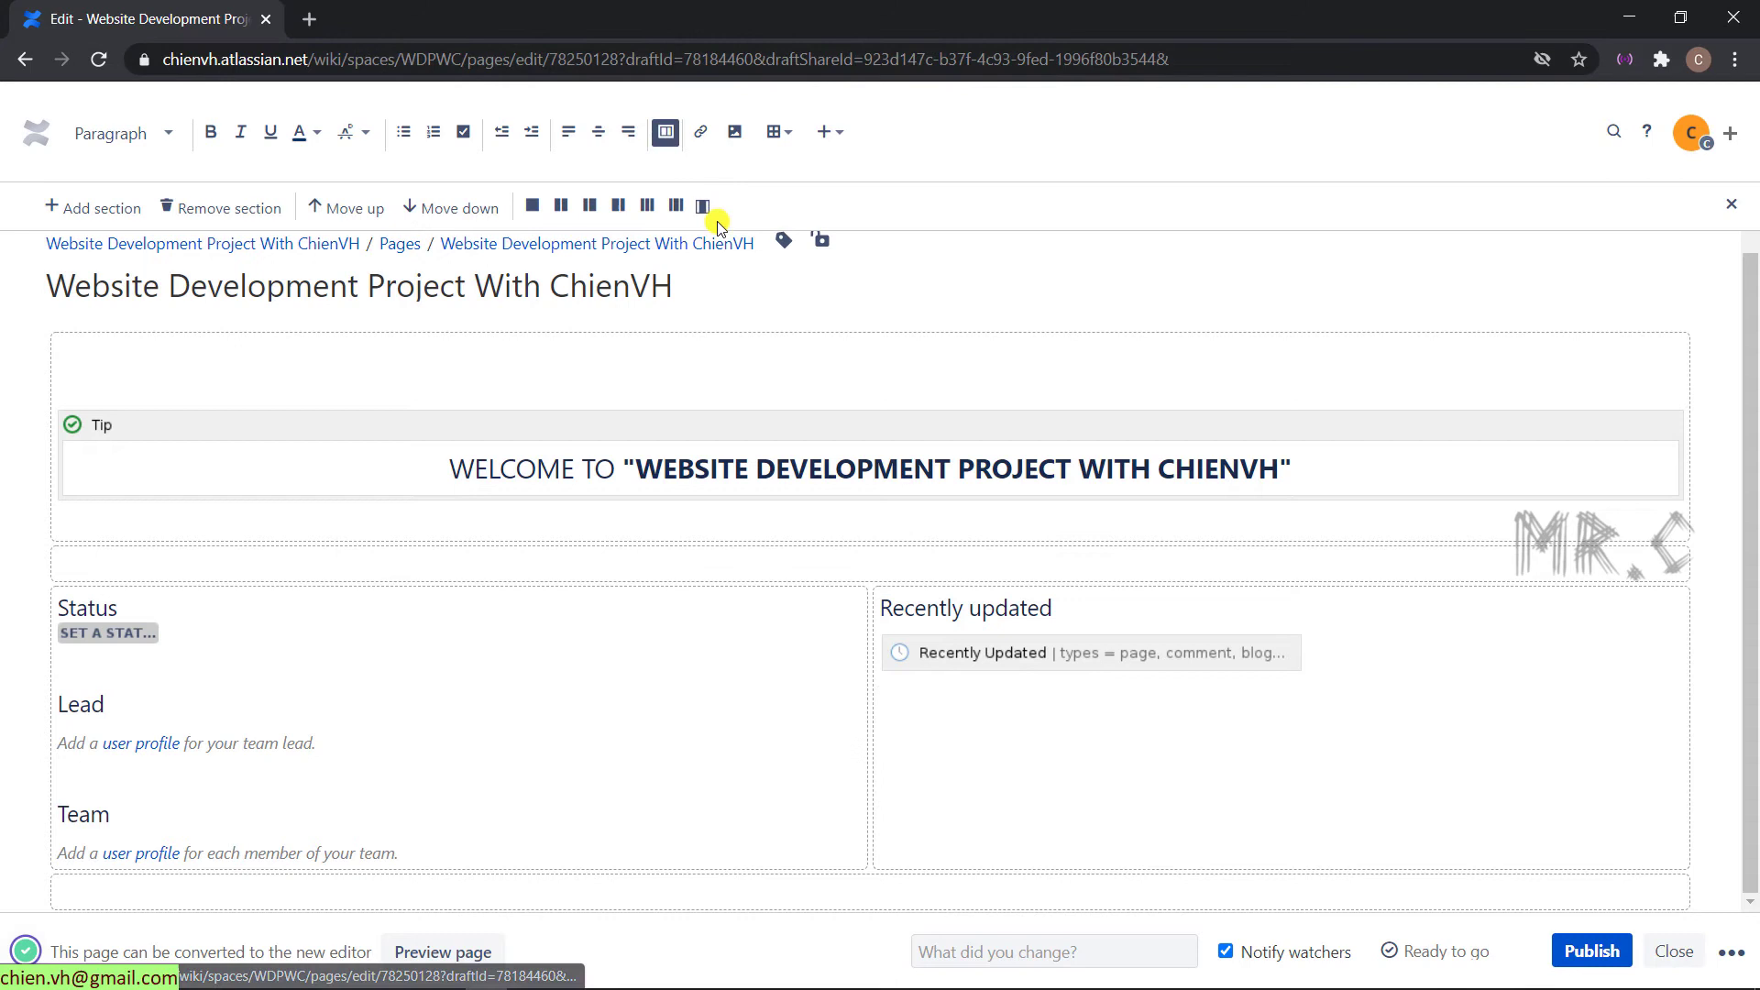
{"action": "left_click", "coordinate": [619, 206]}
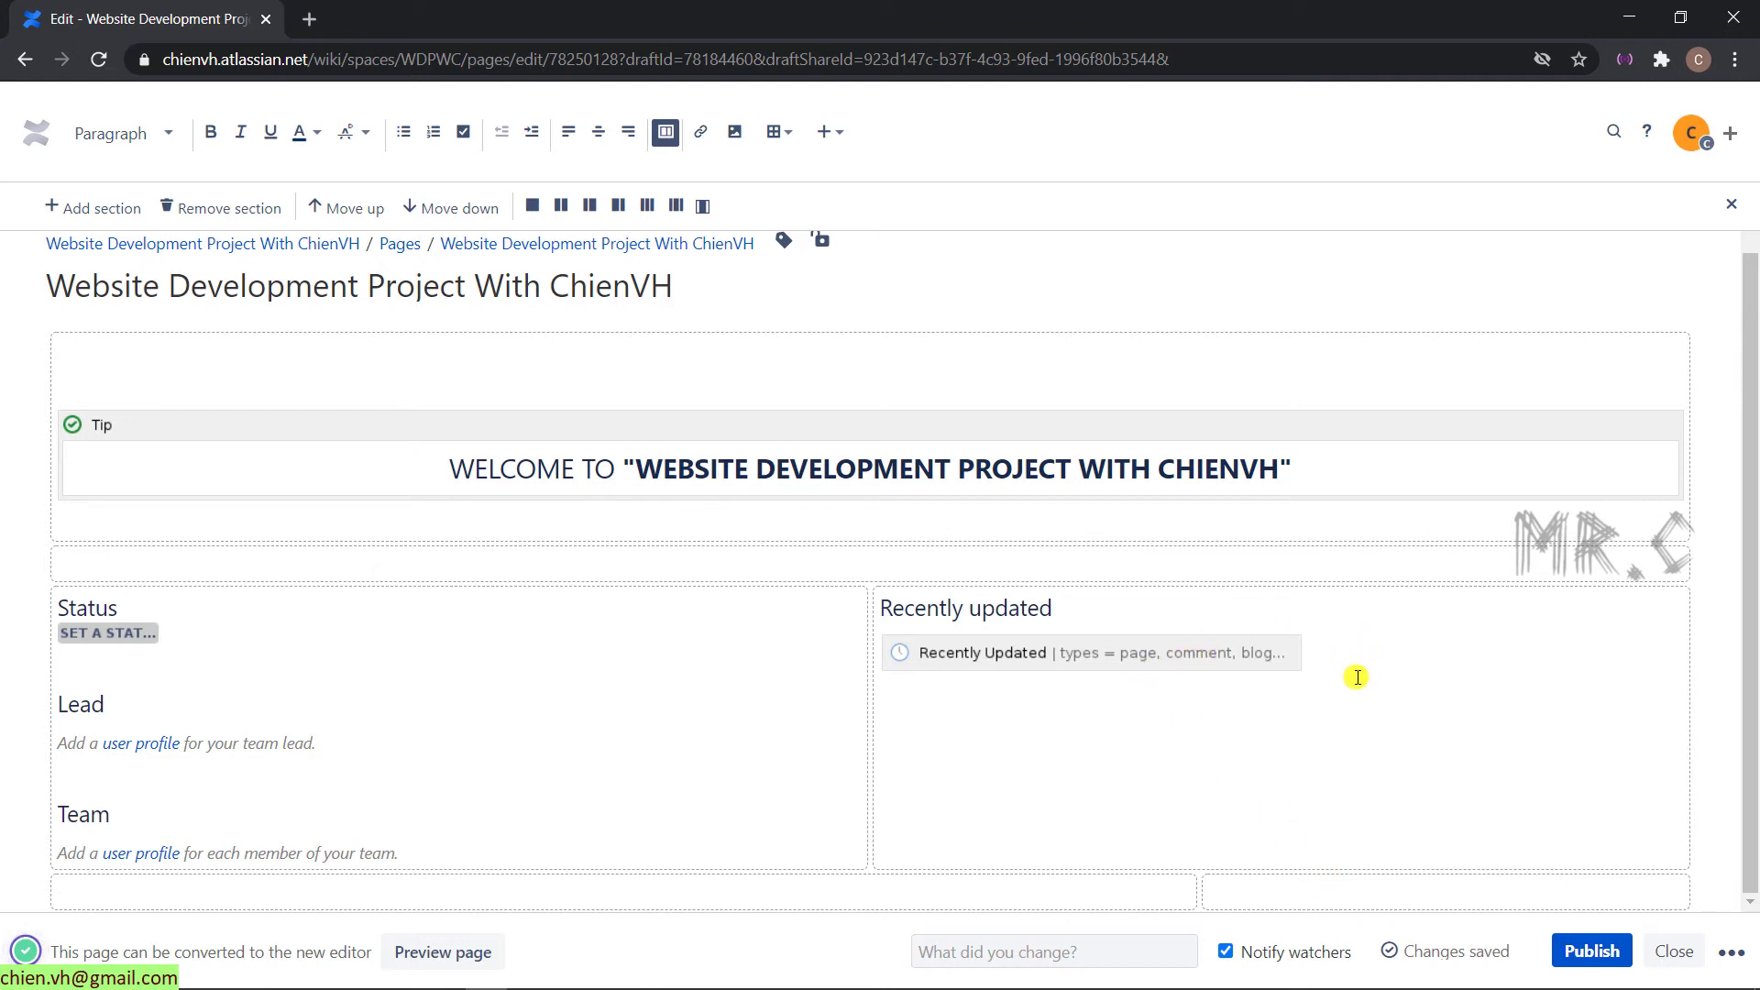
Move the Recently Updated list and its 'Recently updated' heading into the right side-bar.
{"action": "left_click", "coordinate": [1153, 657]}
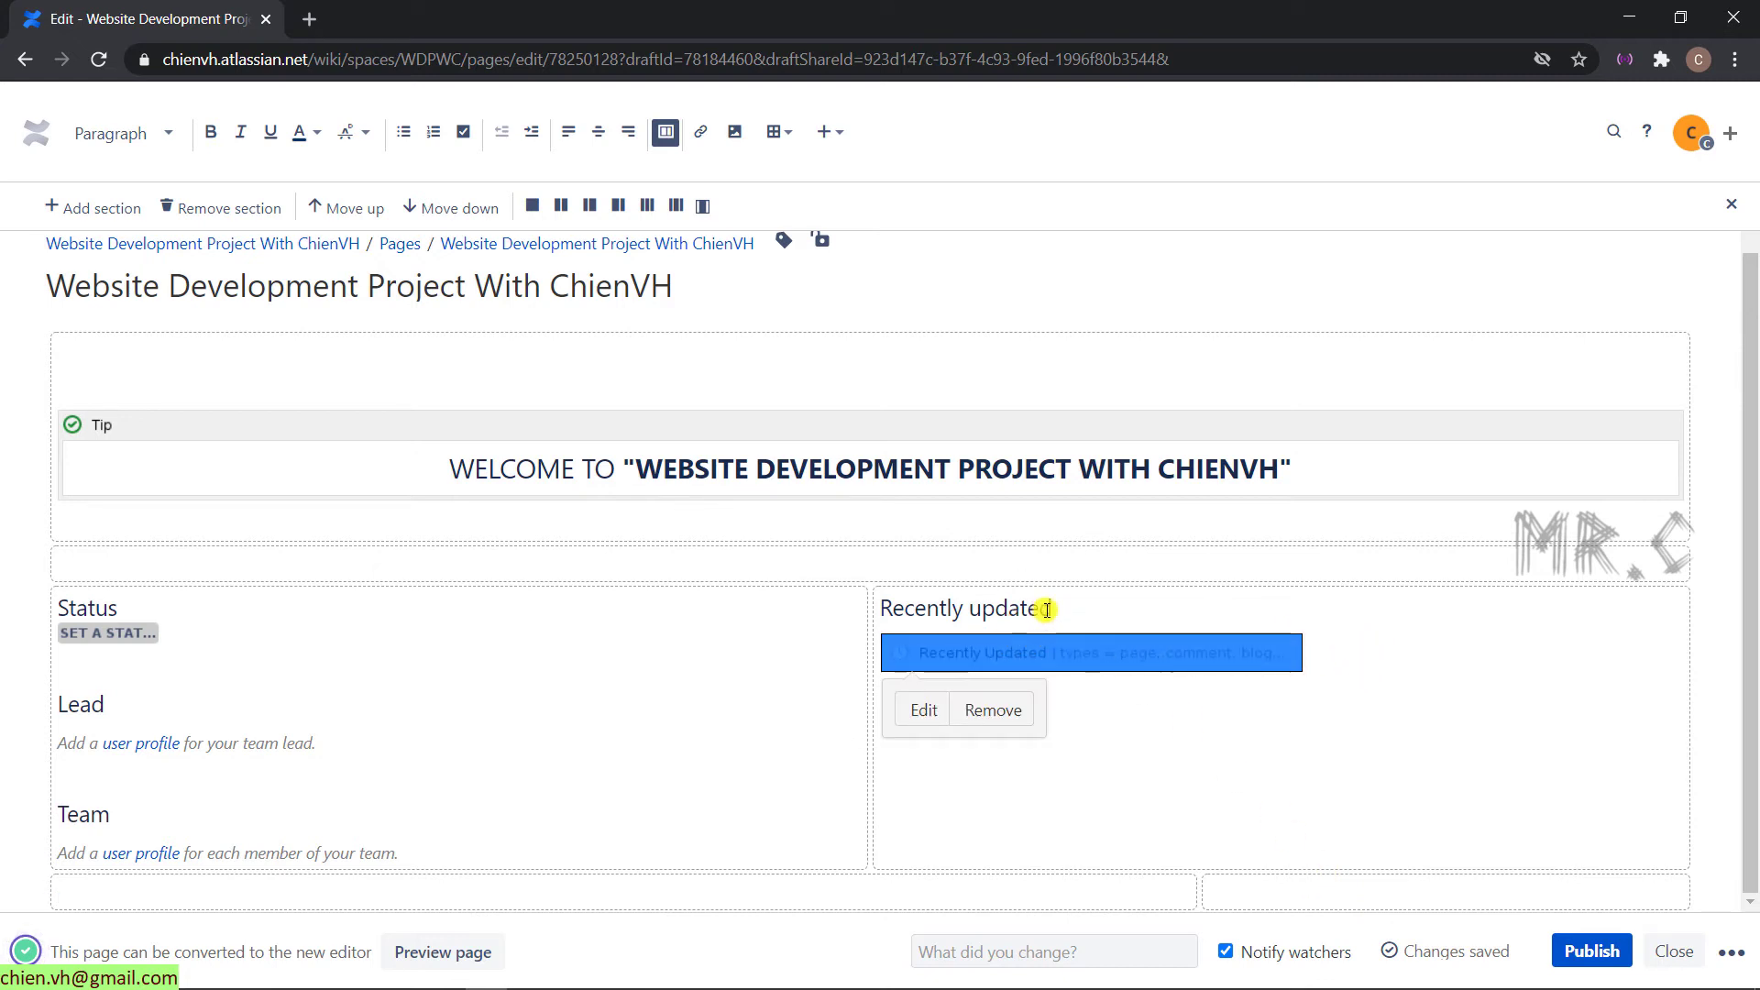
{"action": "left_click_drag", "start_coordinate": [1012, 647], "coordinate": [1336, 892]}
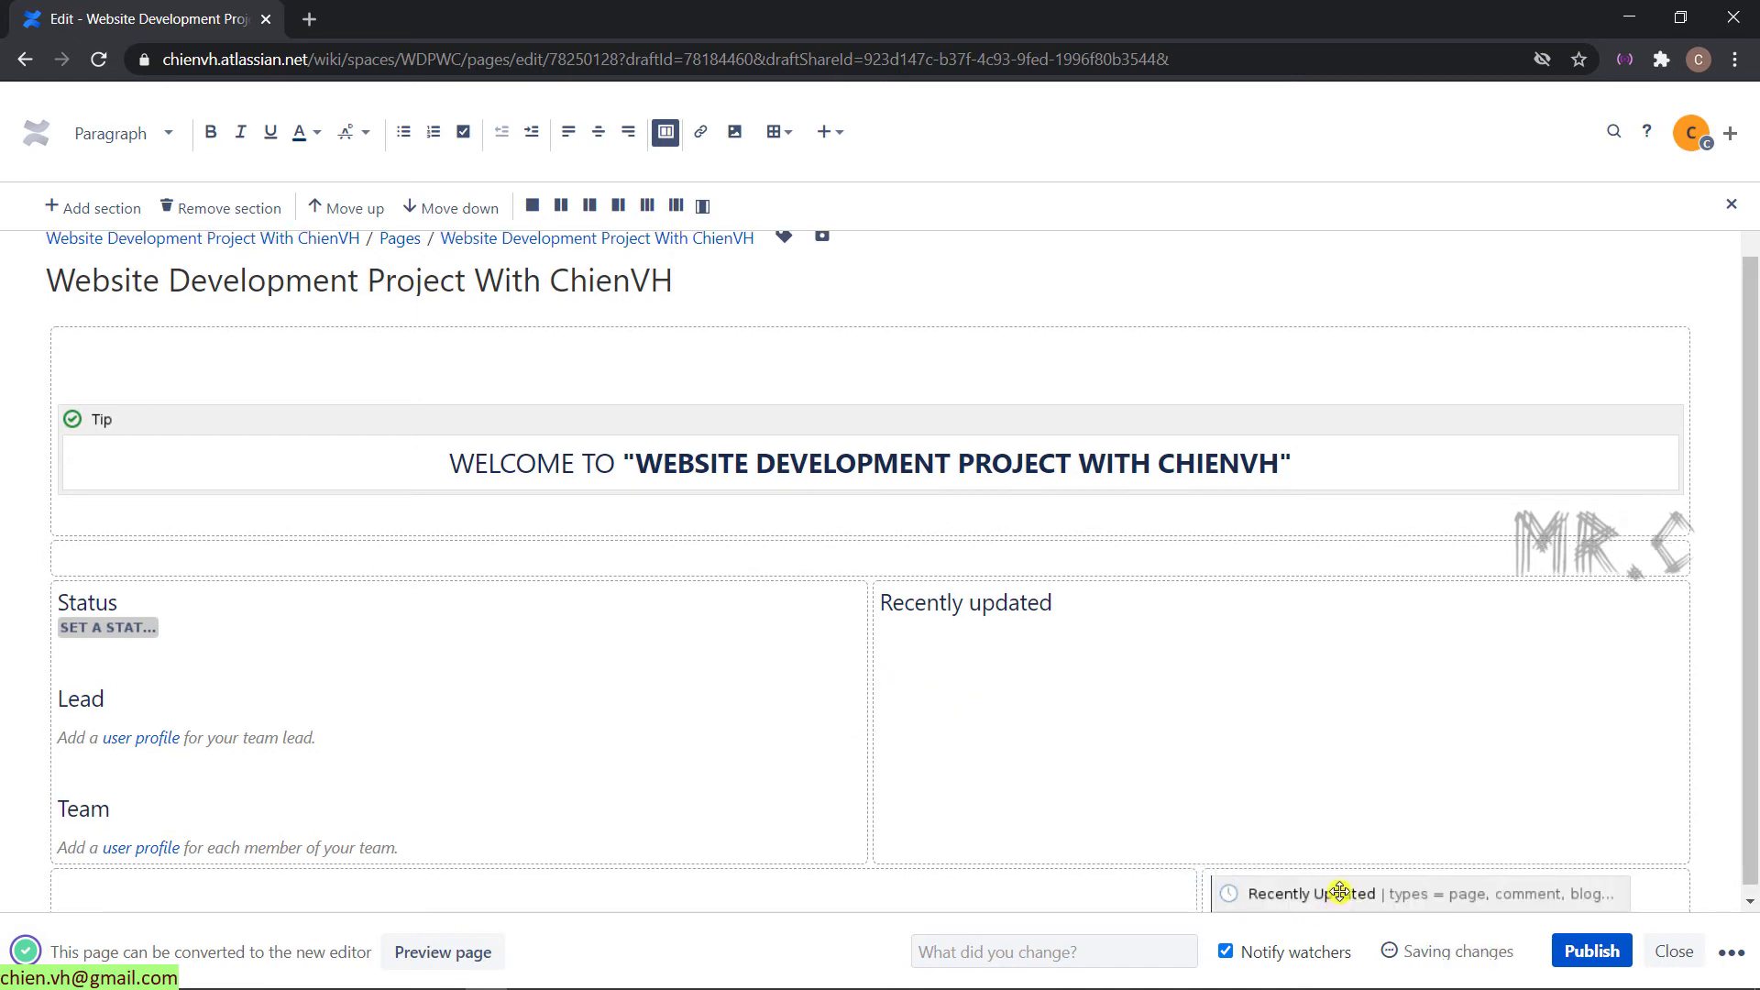
{"action": "left_click_drag", "start_coordinate": [1045, 588], "coordinate": [806, 609]}
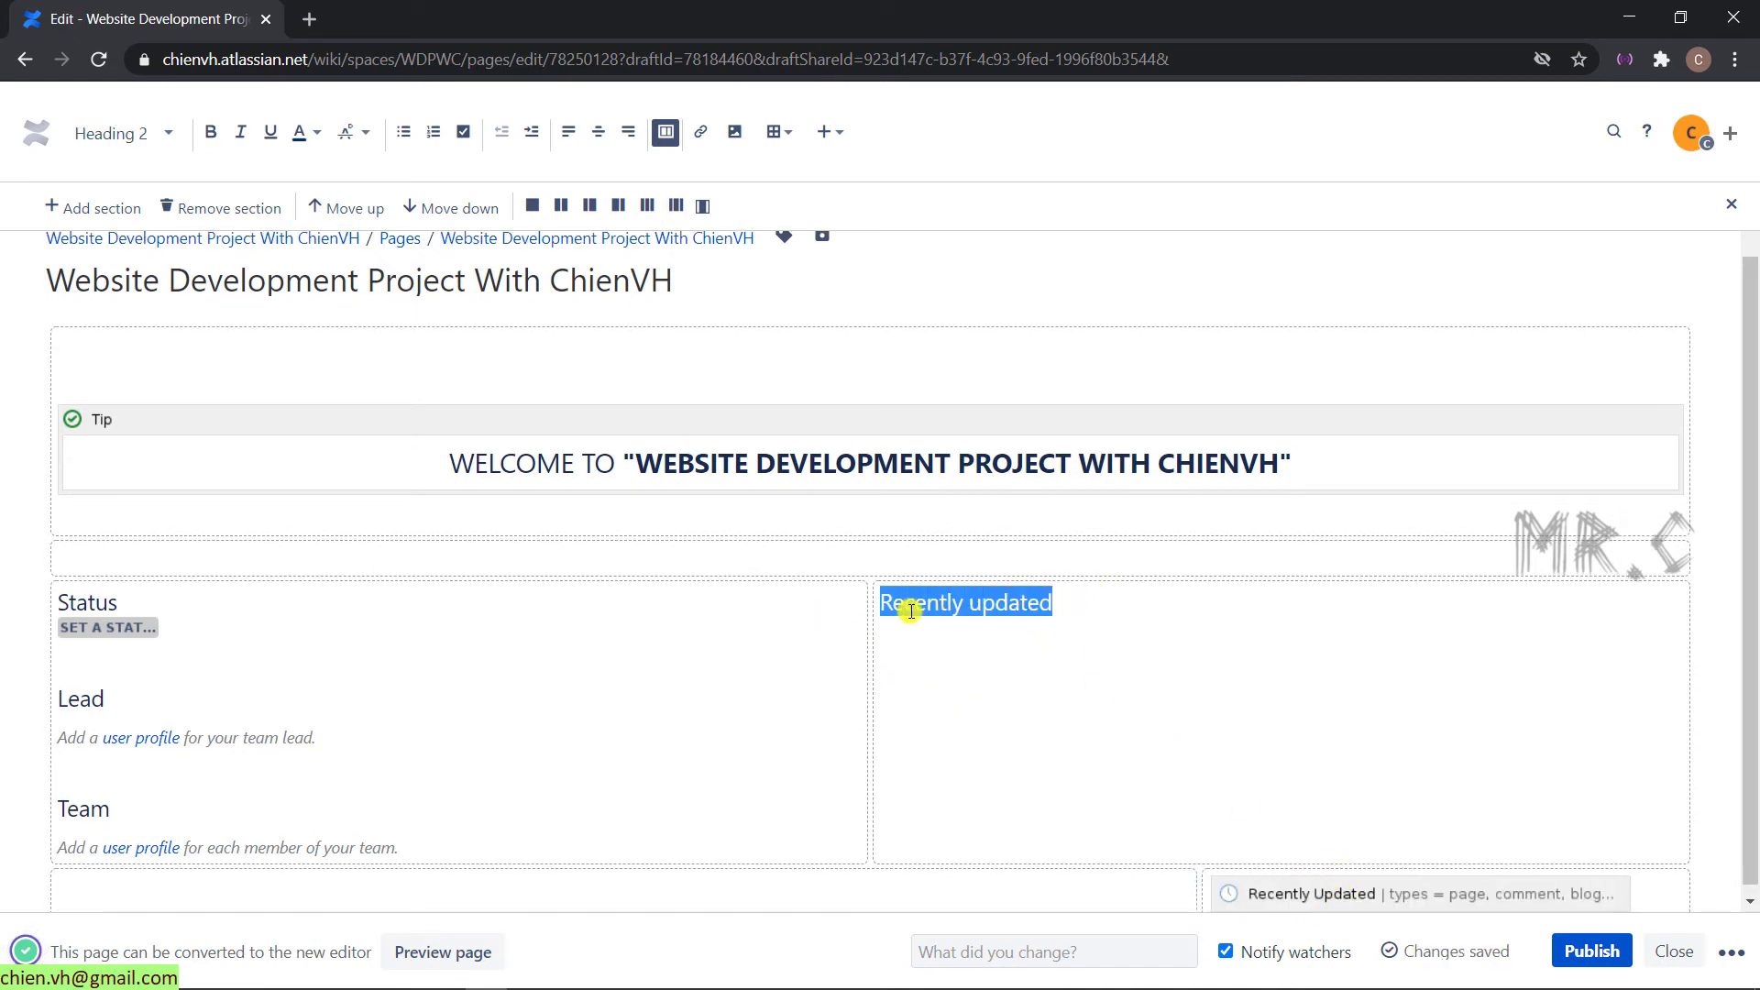
{"action": "key", "text": "BackSpace"}
{"action": "key", "text": "BackSpace"}
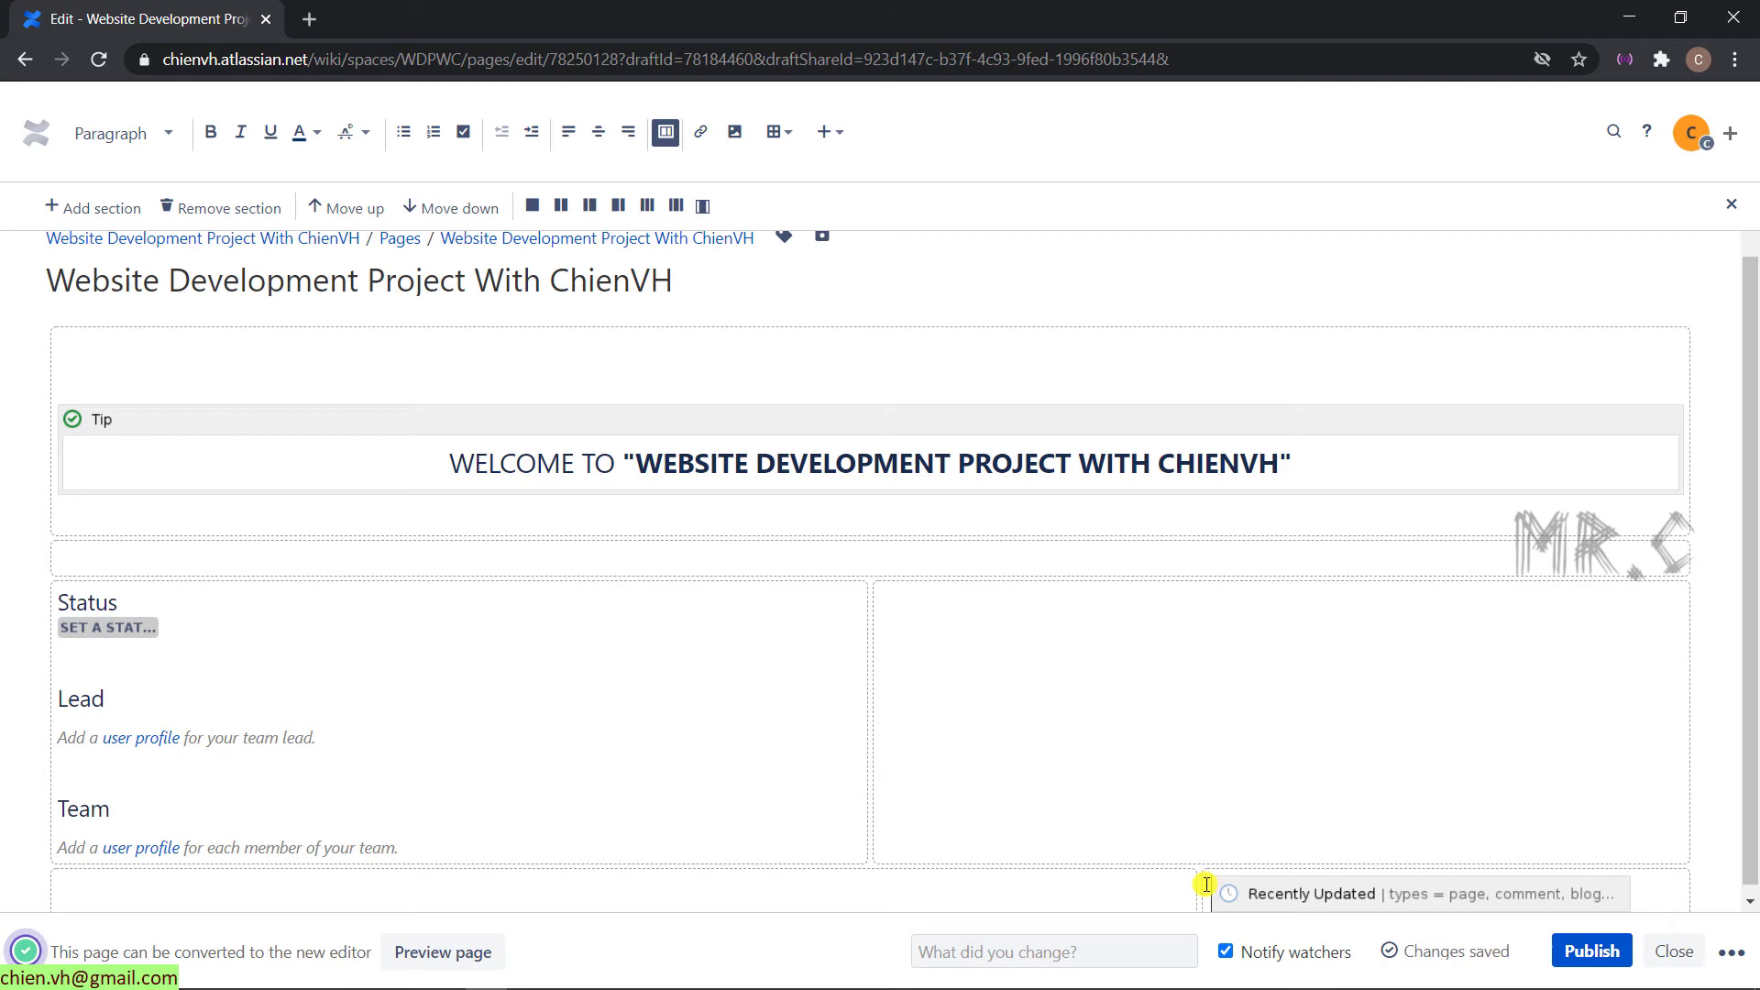
{"action": "key", "text": "Return"}
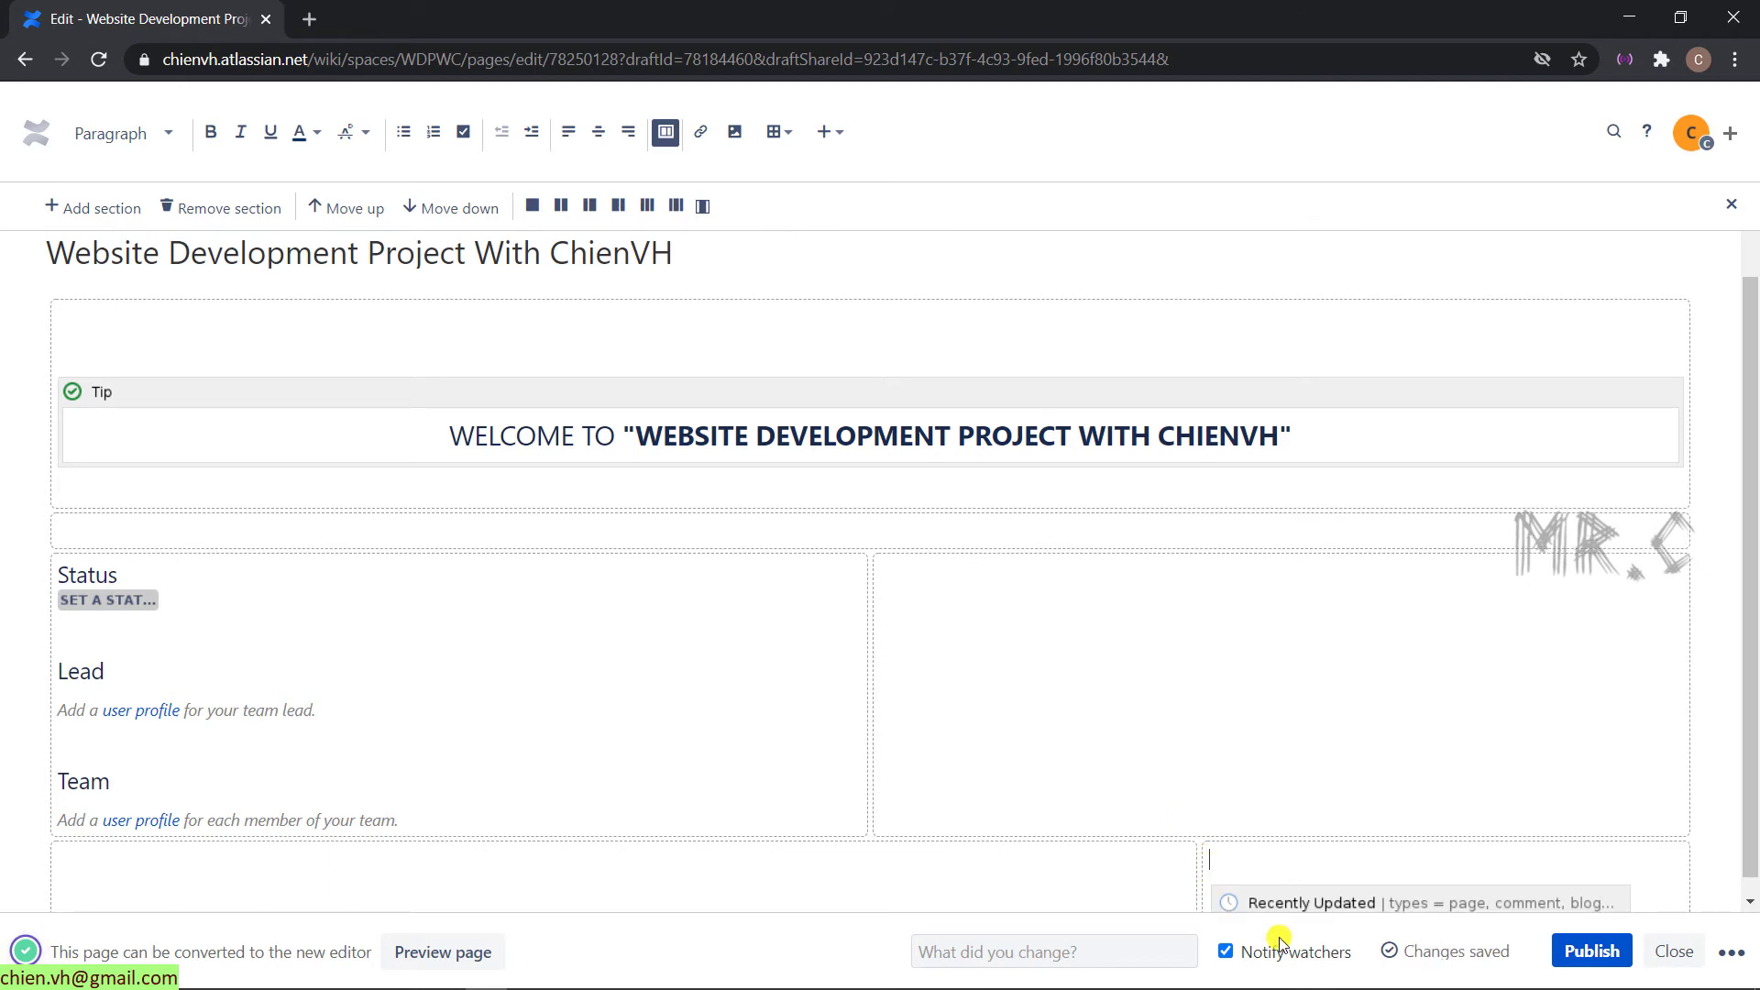
{"action": "type", "text": "Recently updated"}
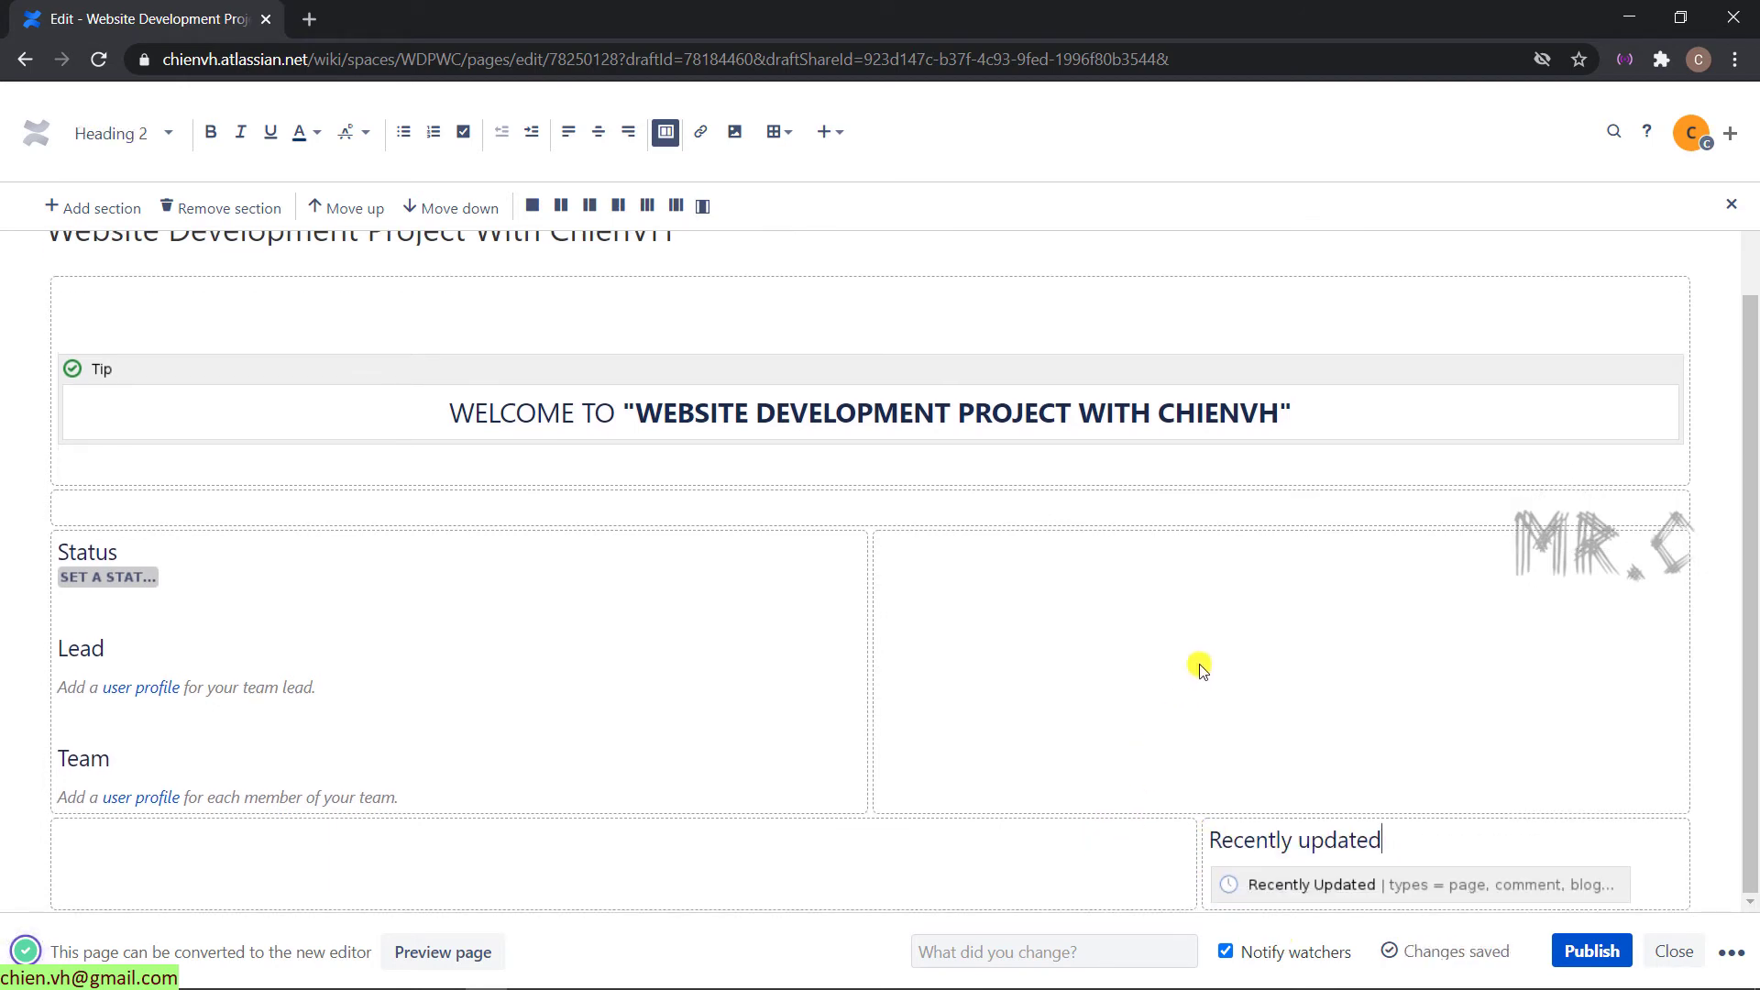
Write 'Project Tasks' in the bottom-left column and style it as Heading 2.
{"action": "left_click", "coordinate": [794, 842]}
{"action": "type", "text": "pROJ"}
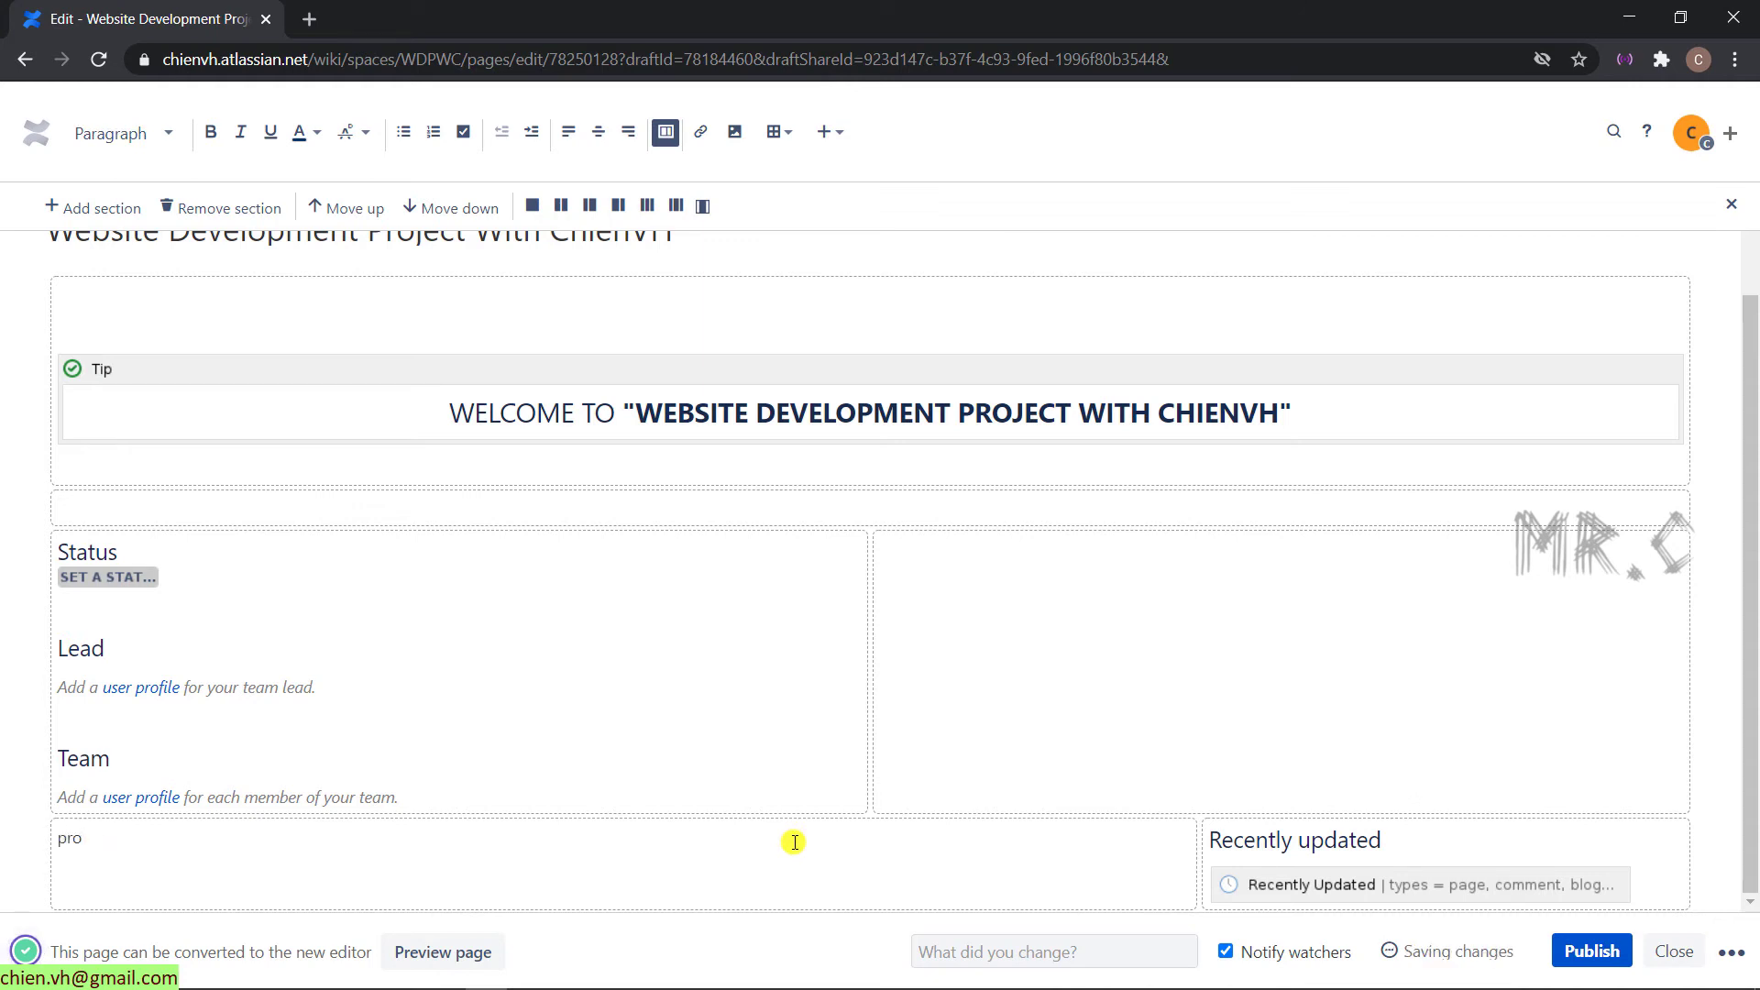
{"action": "type", "text": "roject Tasks"}
{"action": "left_click", "coordinate": [102, 554]}
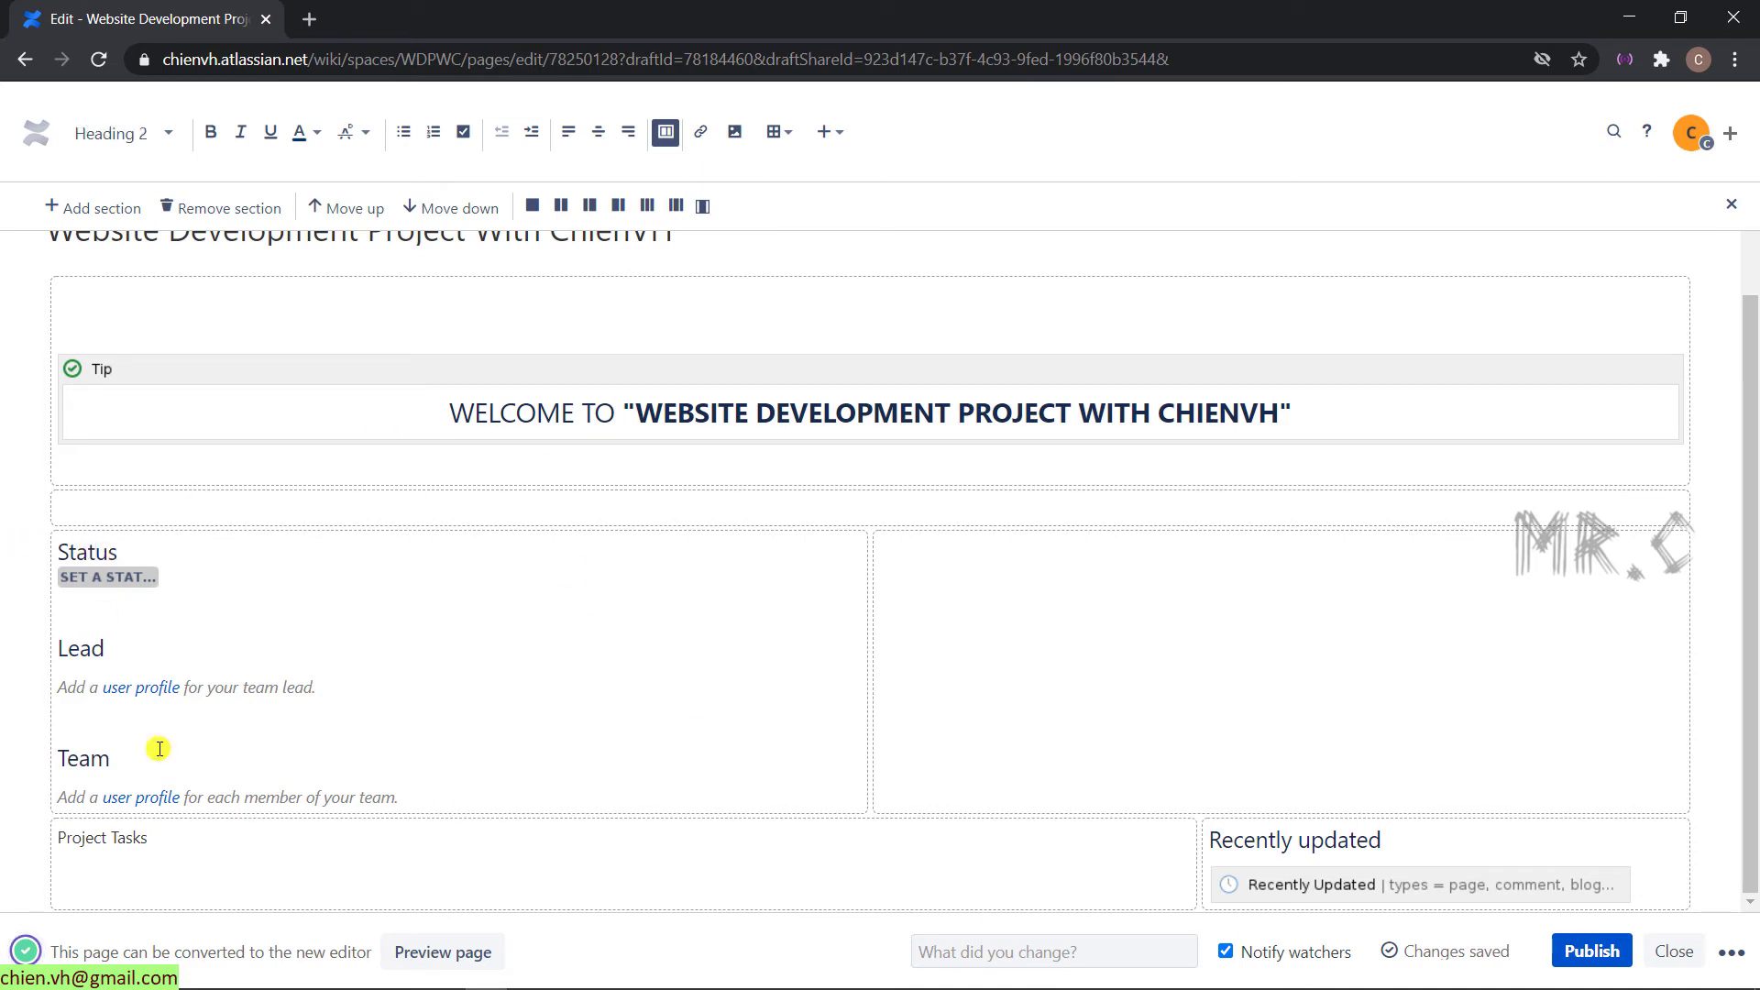
{"action": "left_click_drag", "start_coordinate": [171, 837], "coordinate": [23, 835]}
{"action": "left_click", "coordinate": [24, 836]}
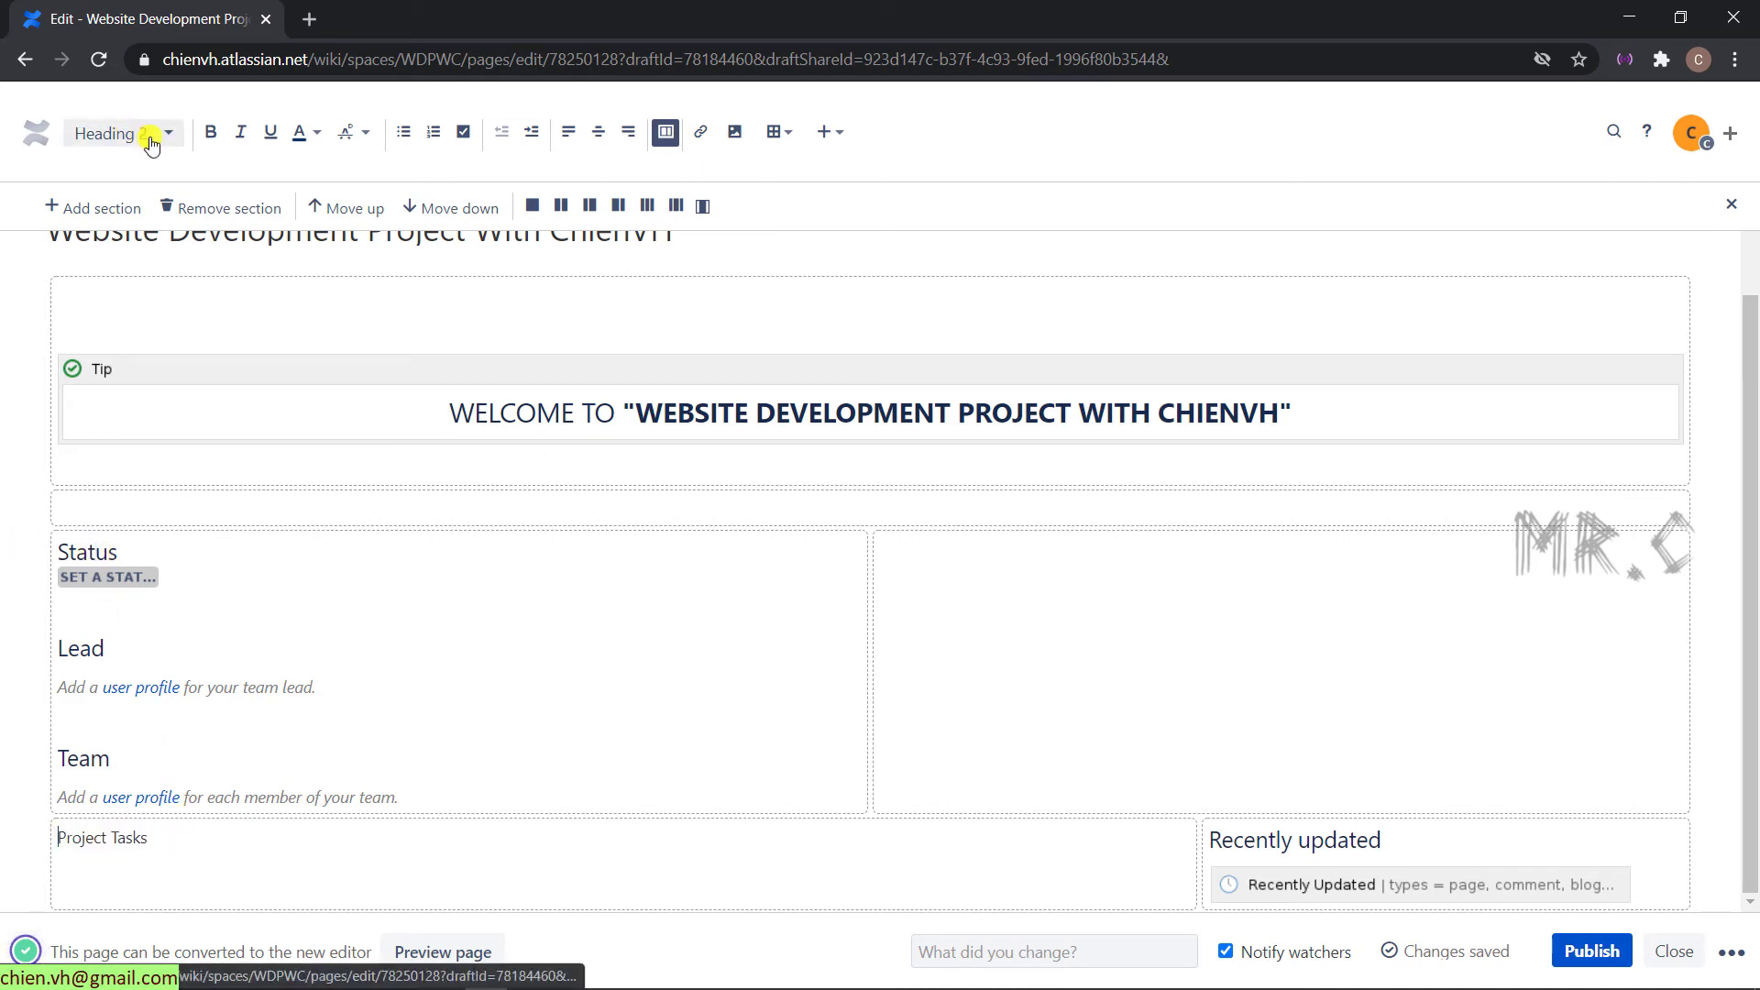
{"action": "left_click", "coordinate": [151, 144]}
{"action": "left_click", "coordinate": [129, 251]}
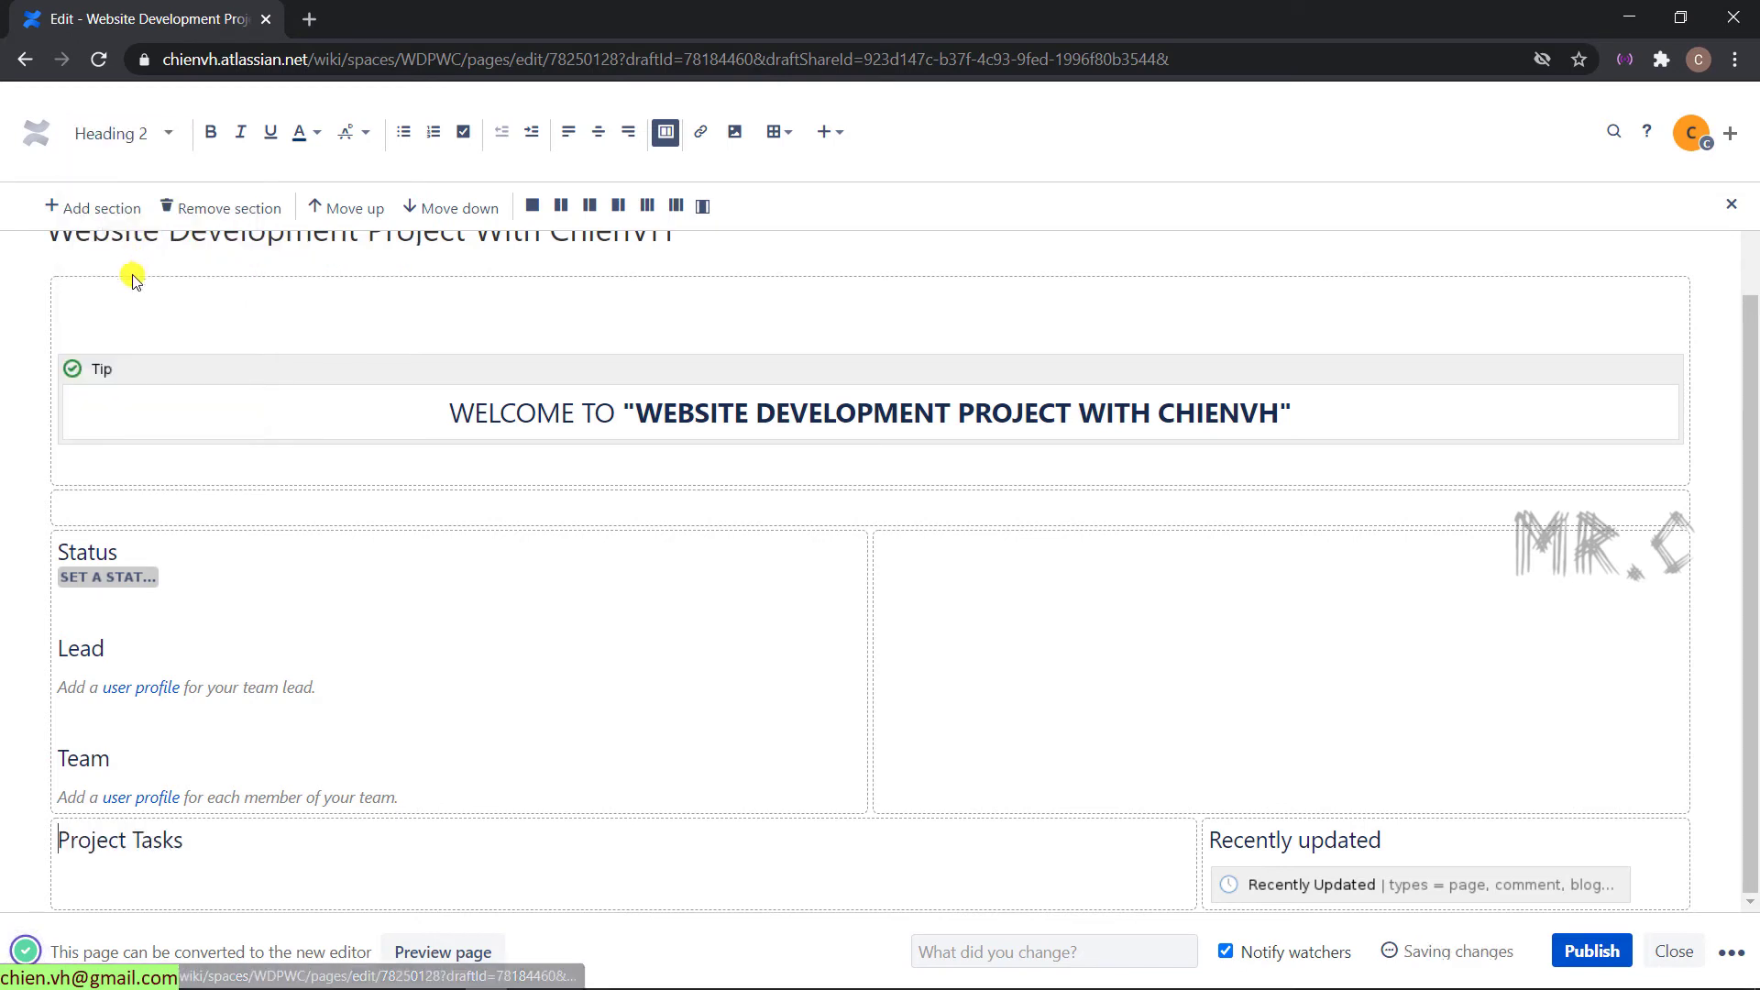
{"action": "left_click", "coordinate": [188, 888]}
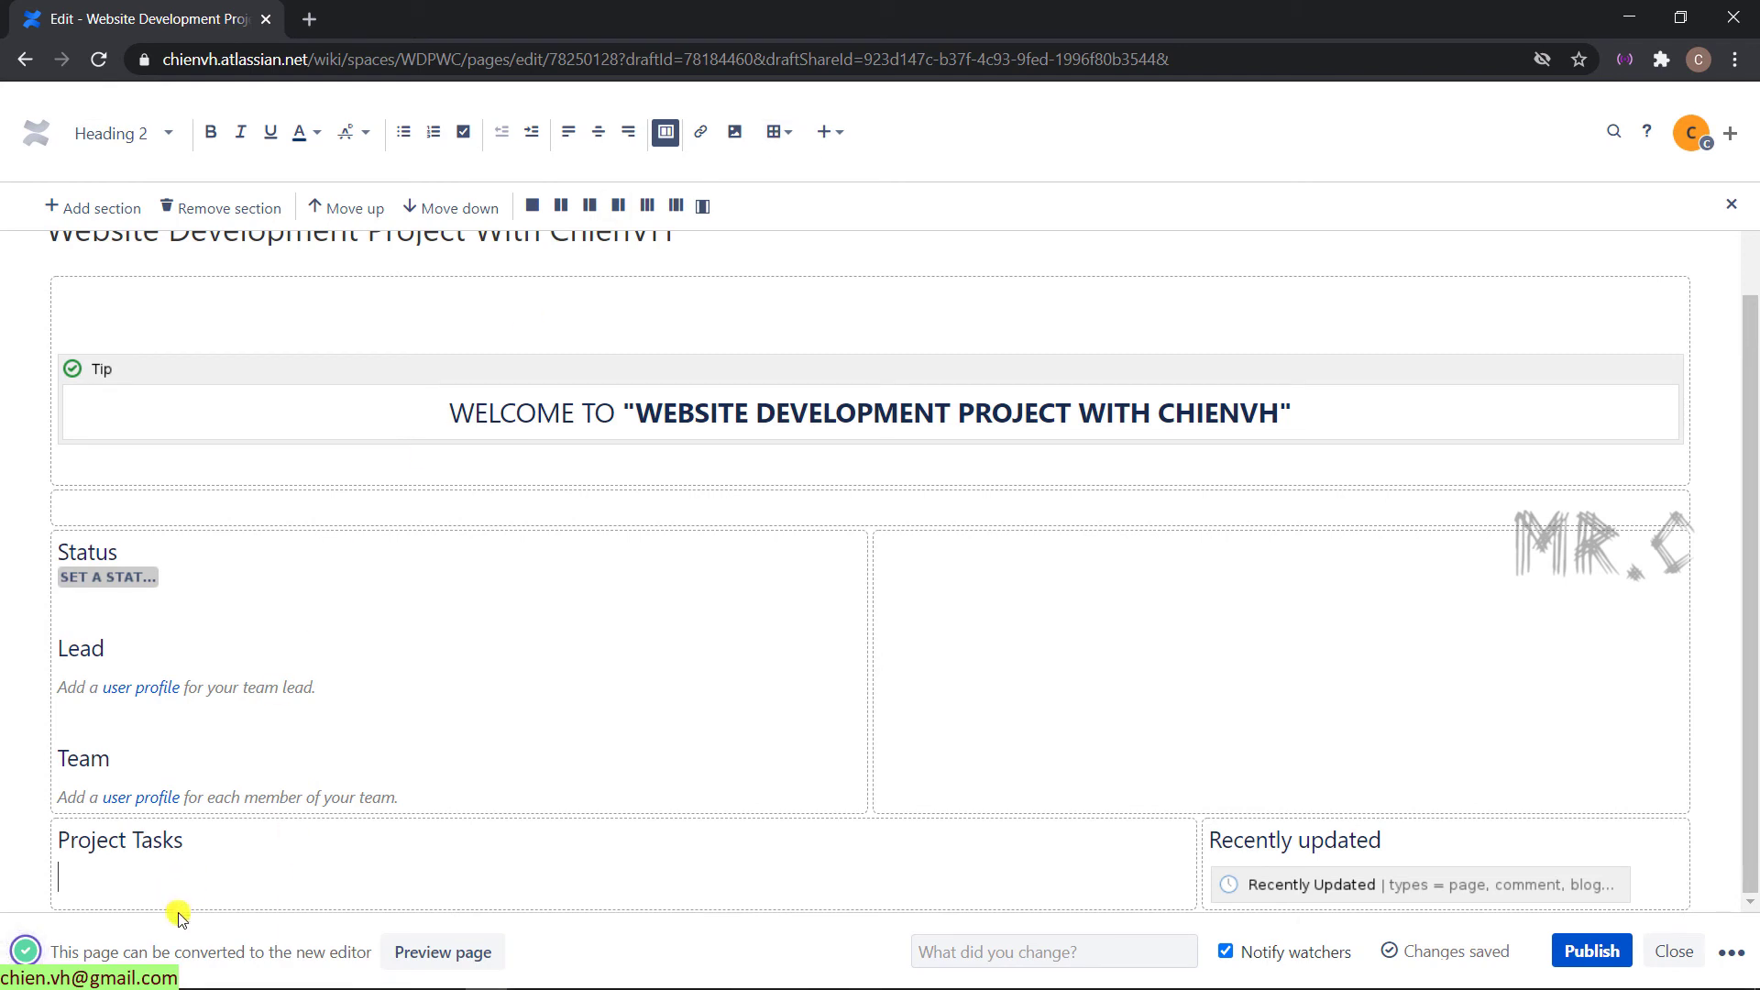
Open the Insert files and images dialog on the Images from the web option.
{"action": "left_click", "coordinate": [737, 134]}
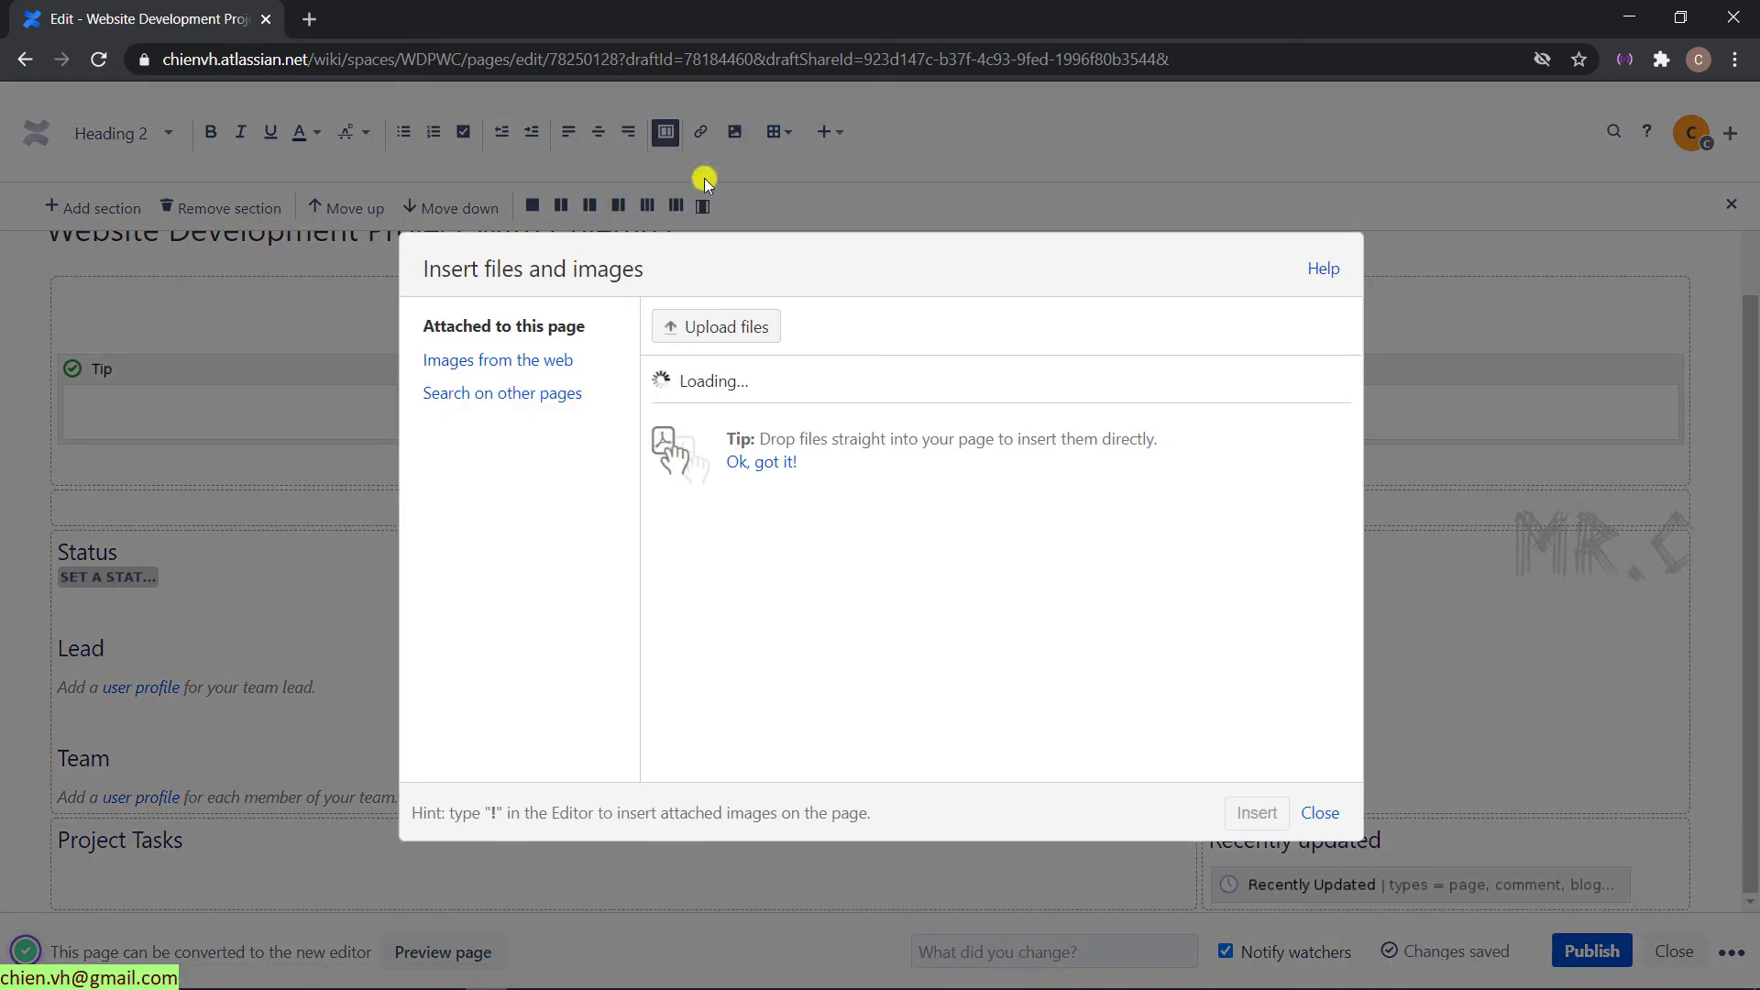
{"action": "left_click", "coordinate": [502, 359]}
{"action": "left_click", "coordinate": [491, 401]}
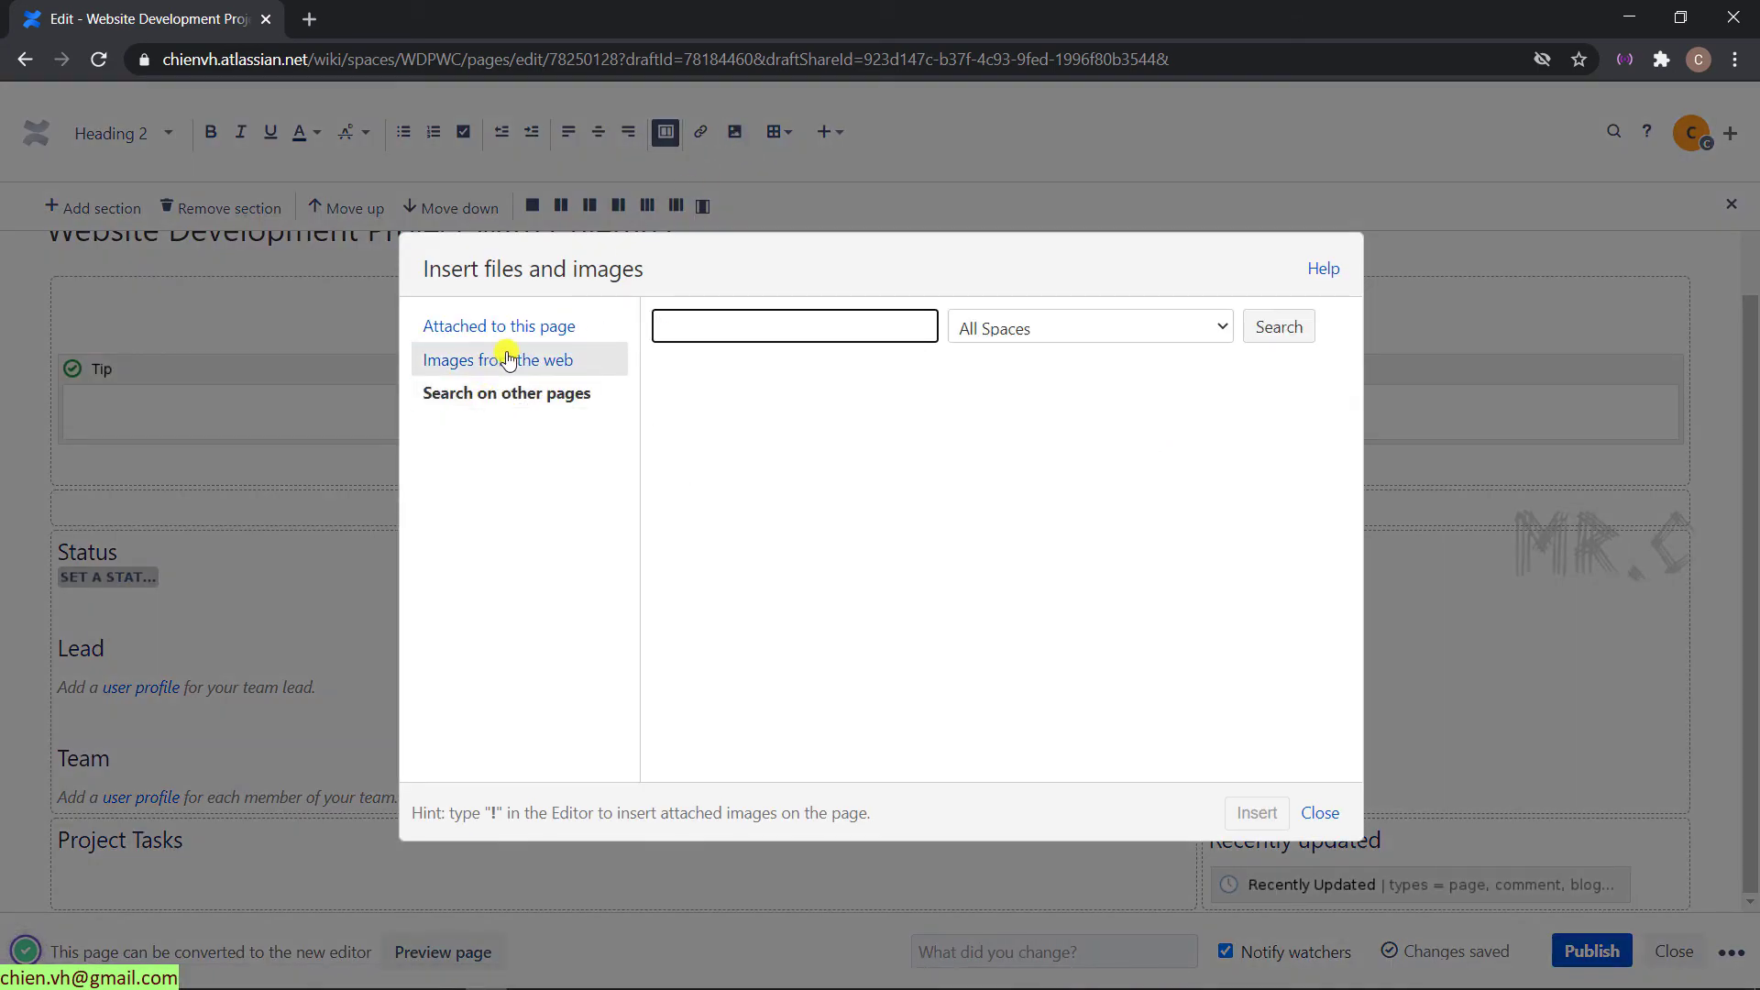
{"action": "left_click", "coordinate": [504, 355]}
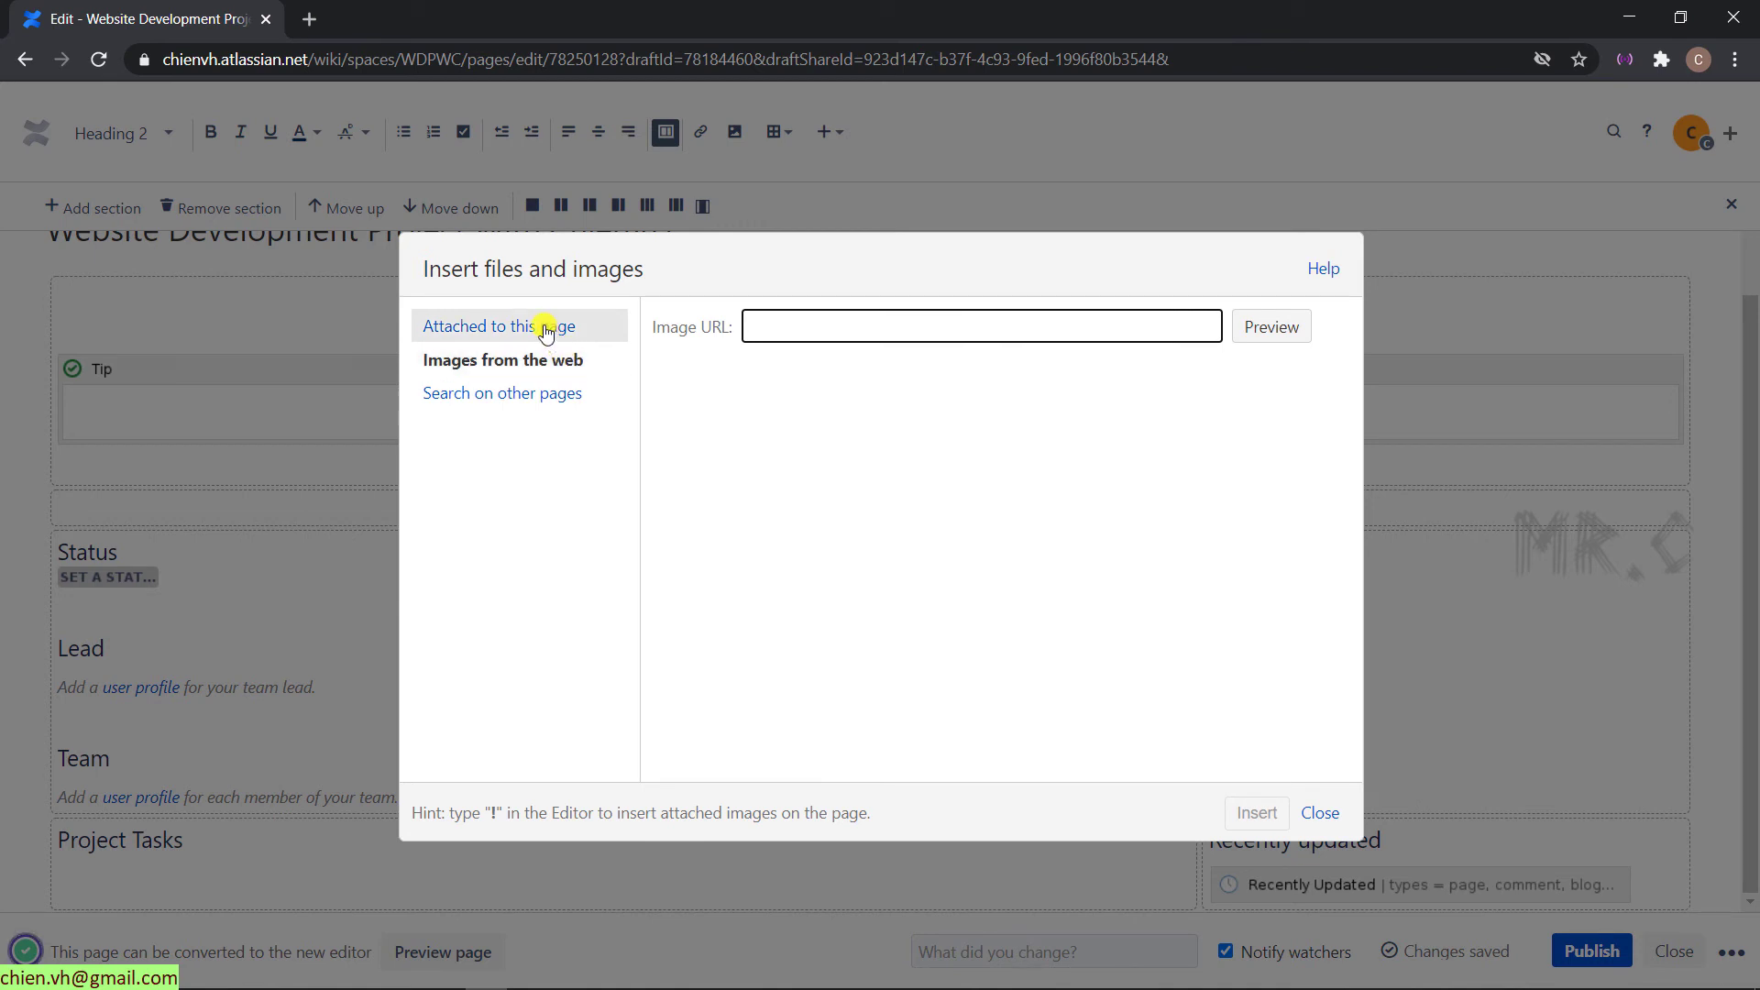
Search Google for 'tudor watch' in a new tab and copy a watch picture's image address.
{"action": "left_click", "coordinate": [312, 26]}
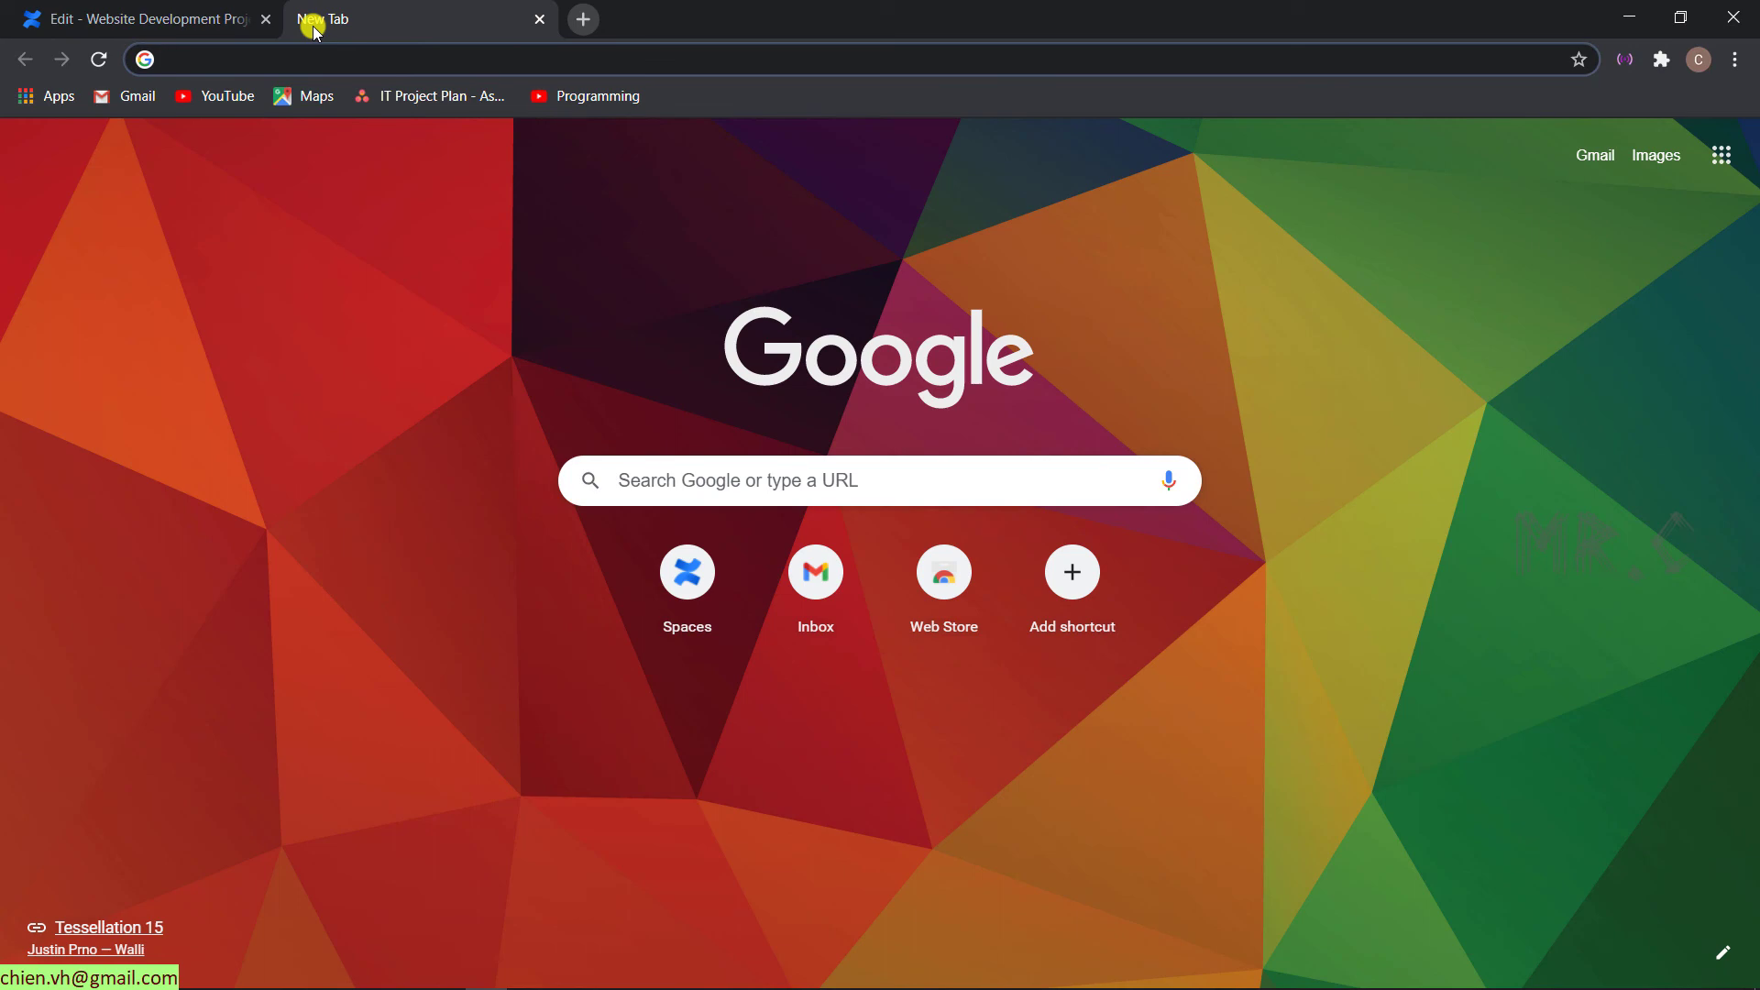
{"action": "type", "text": "tudo"}
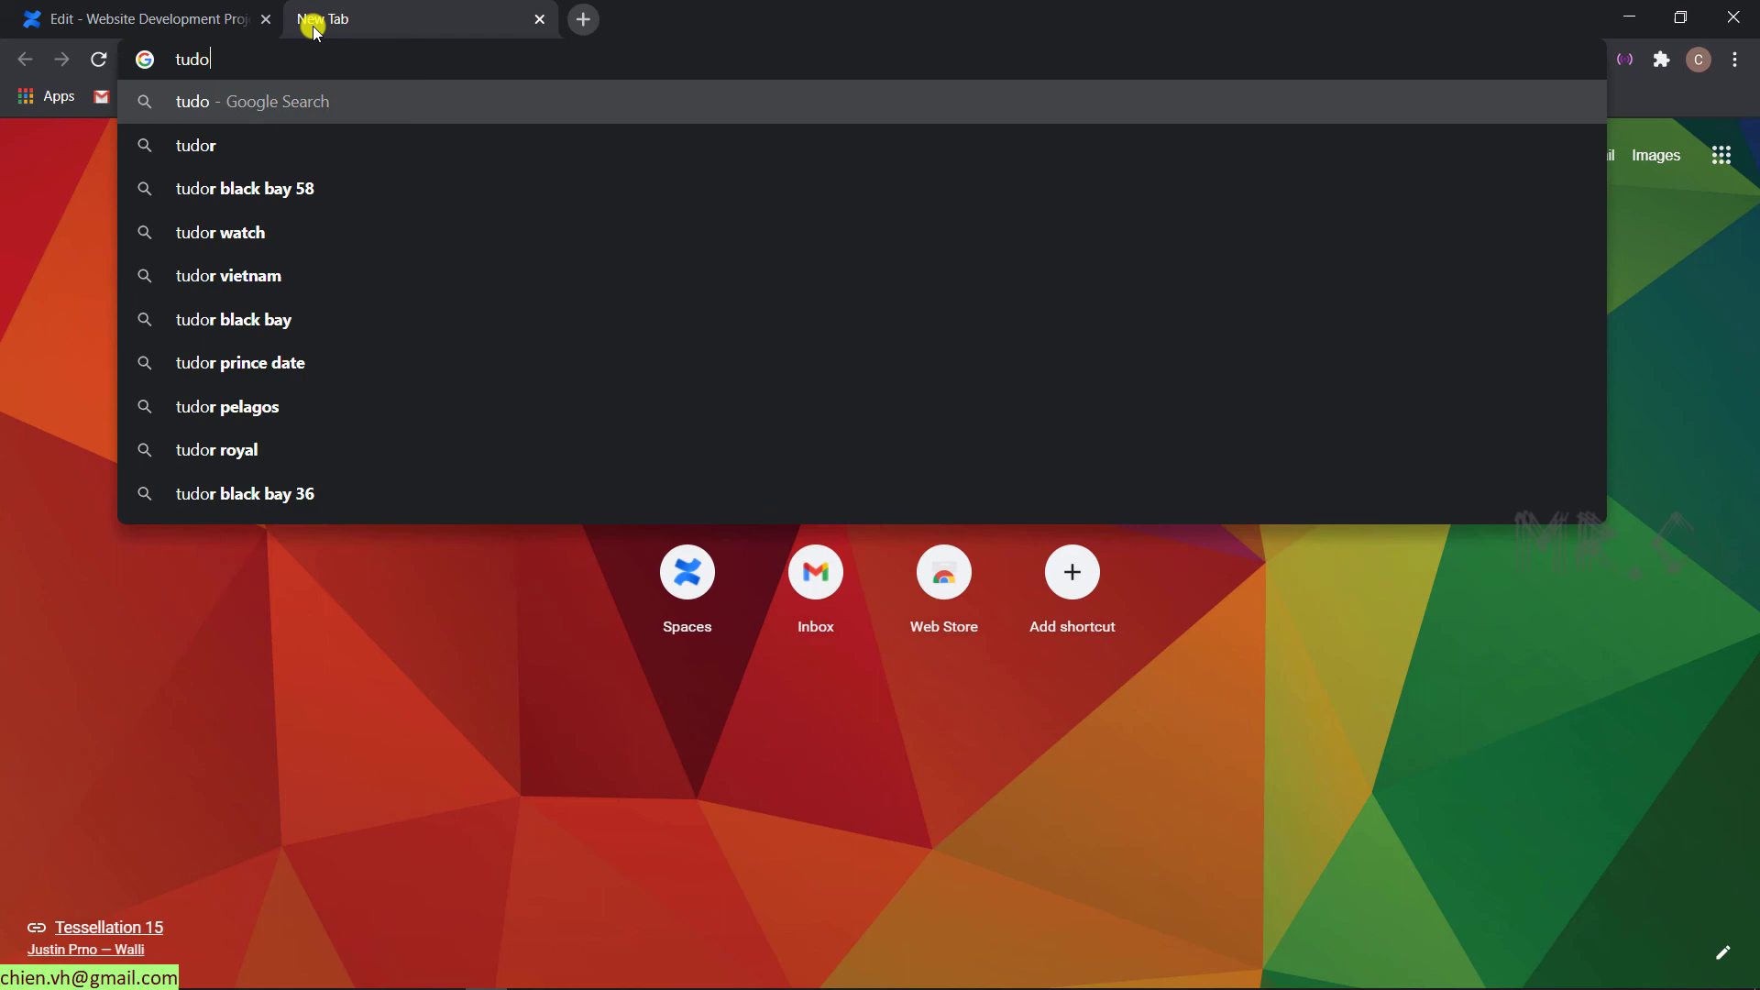
{"action": "type", "text": "r watch"}
{"action": "key", "text": "Return"}
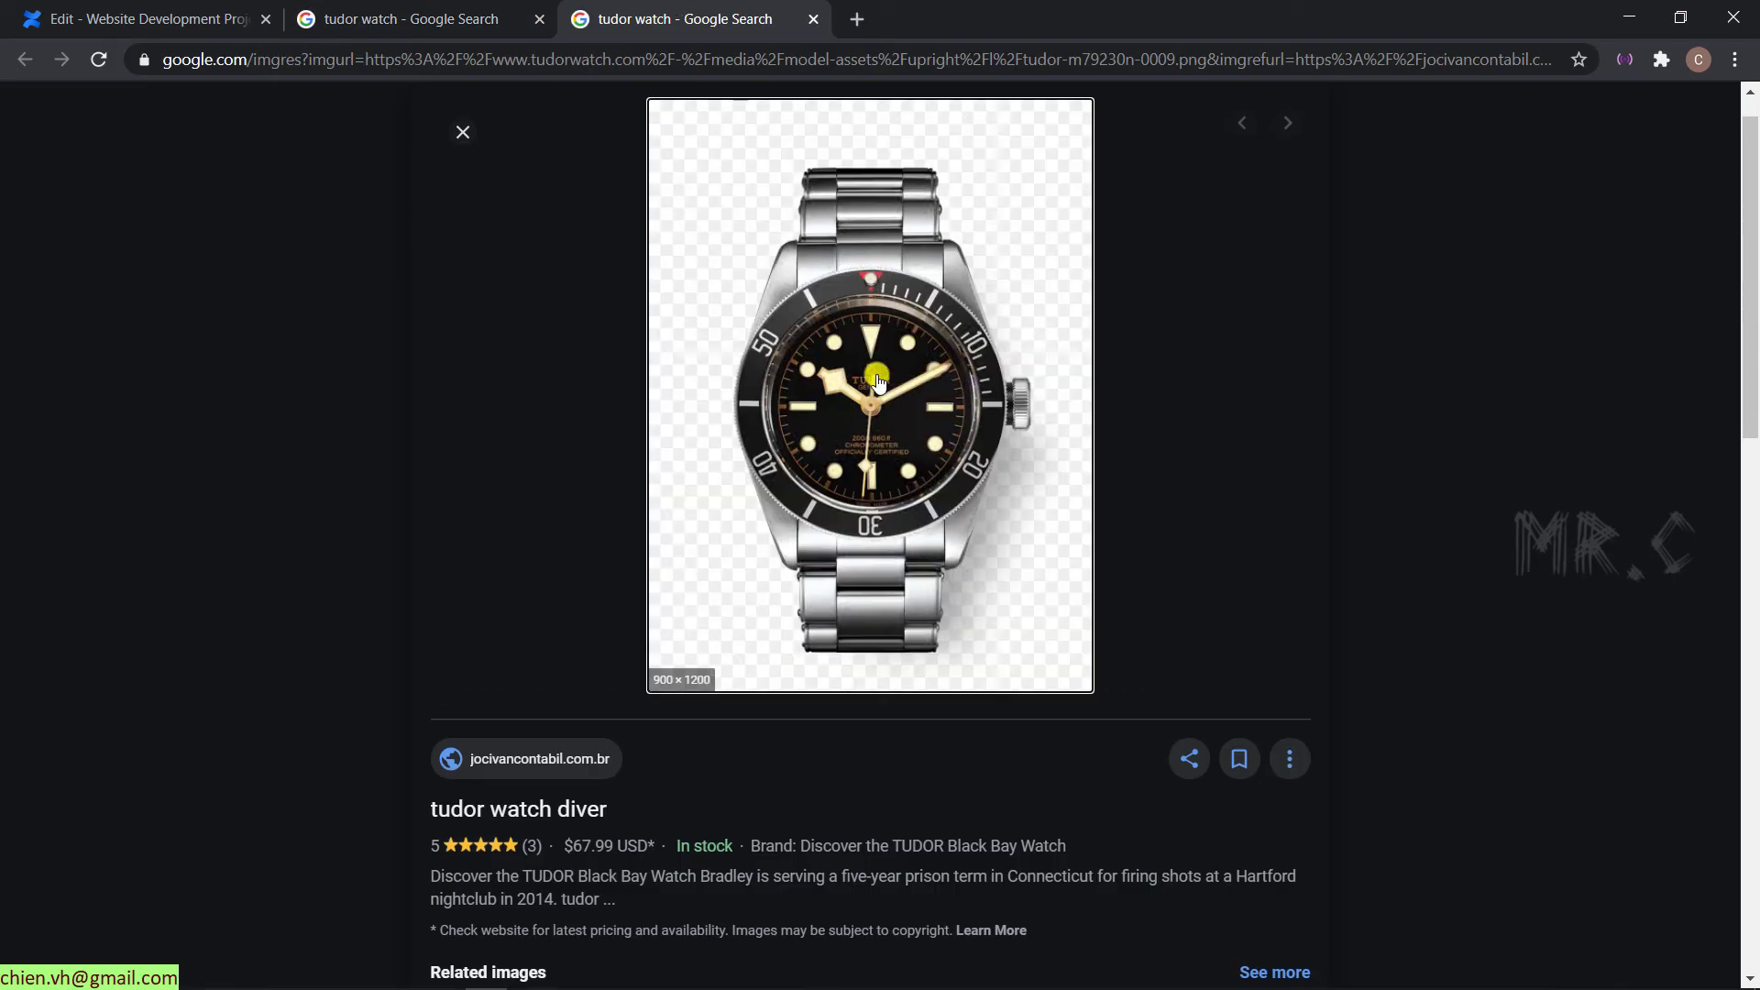
{"action": "right_click", "coordinate": [876, 214]}
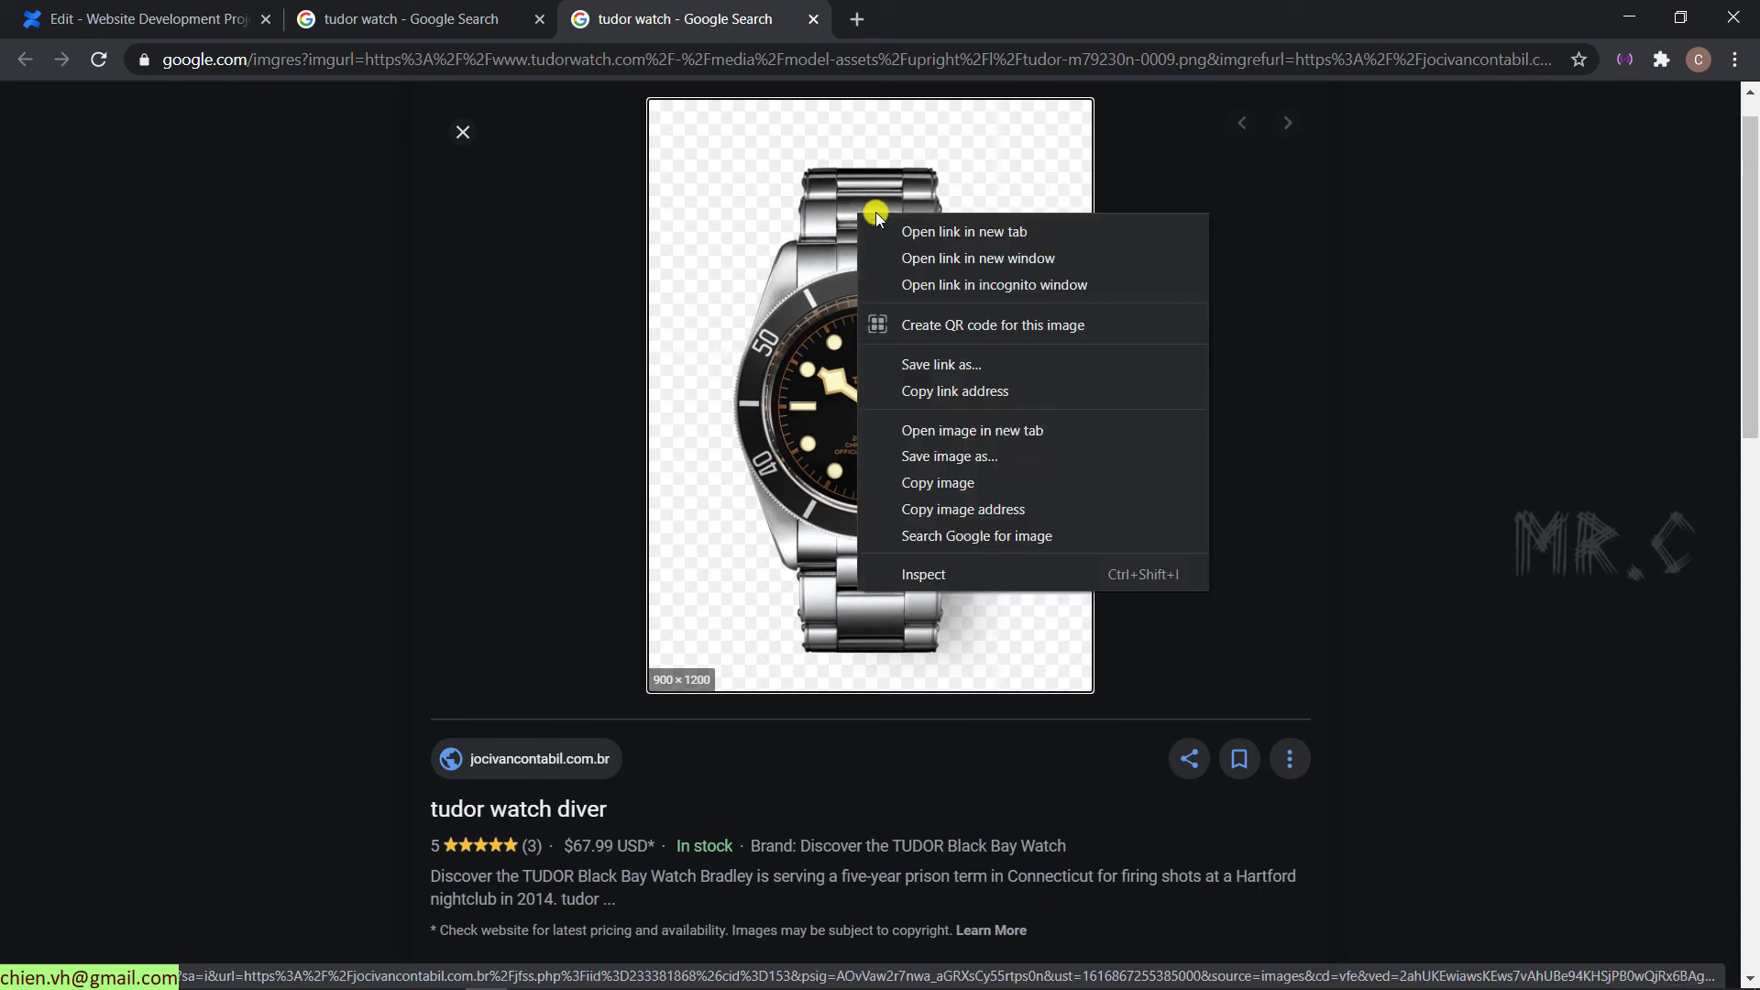
{"action": "left_click", "coordinate": [1006, 510]}
{"action": "left_click", "coordinate": [136, 7]}
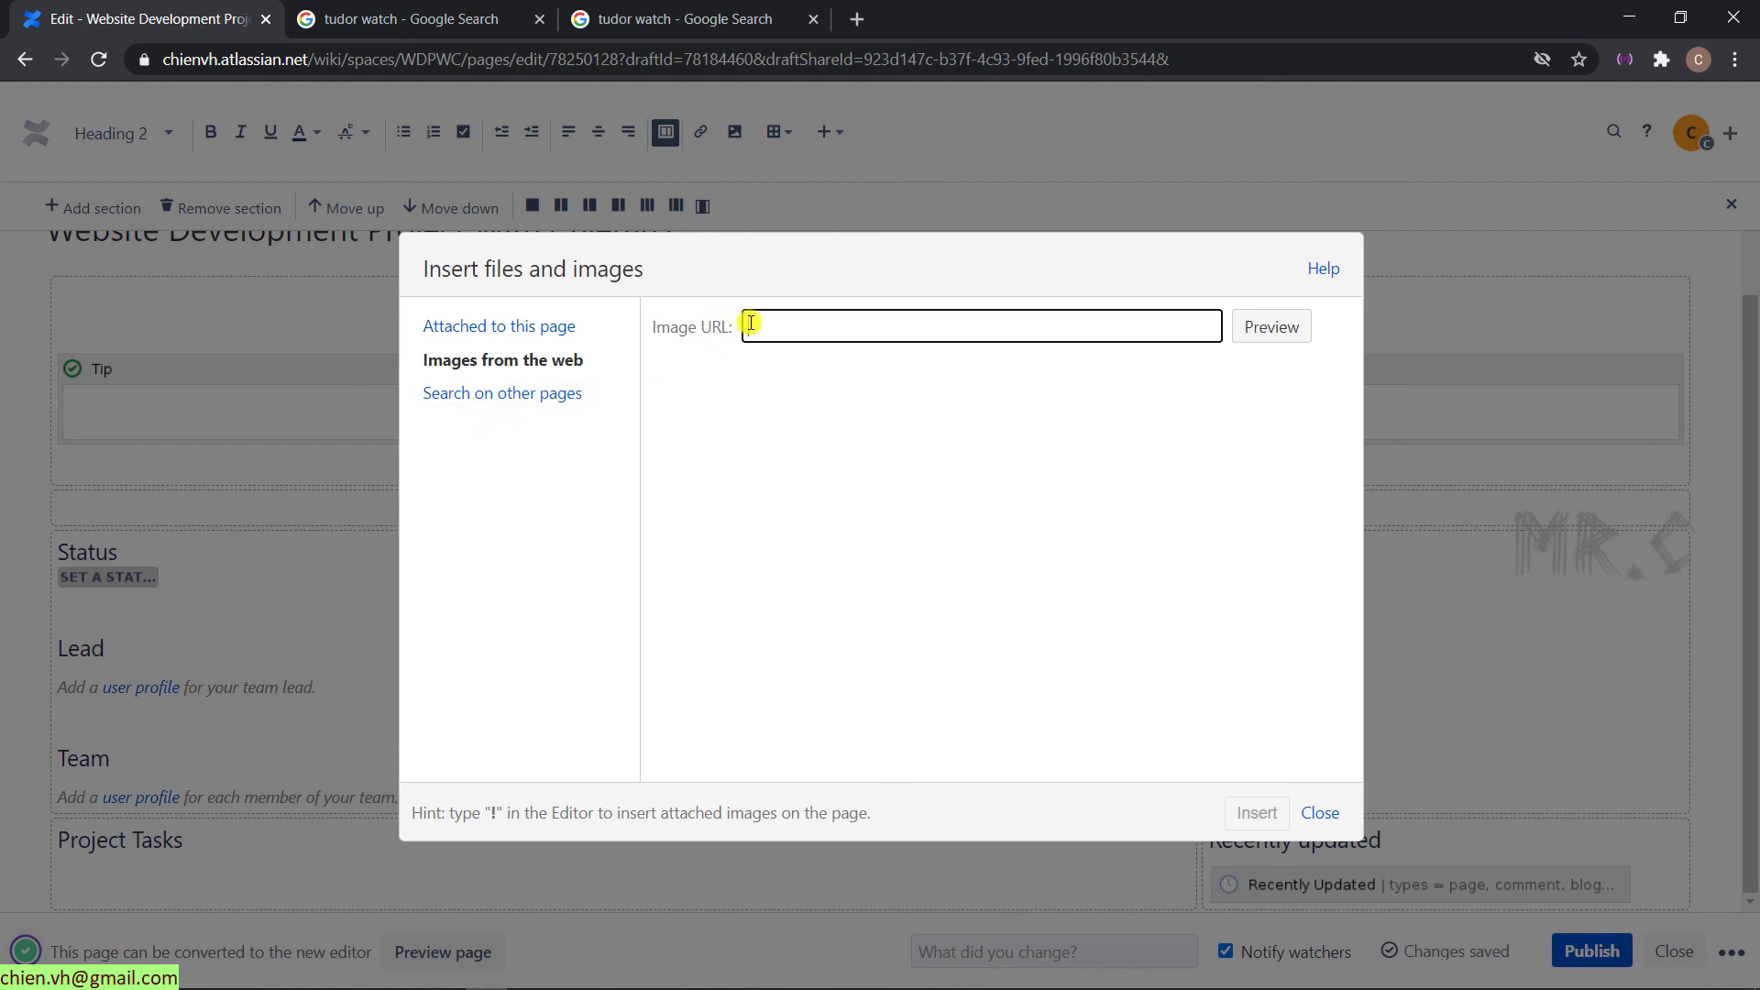
Insert the watch picture from the pasted URL under Project Tasks, checking its 188px width.
{"action": "key", "text": "ctrl+v"}
{"action": "left_click", "coordinate": [1293, 328]}
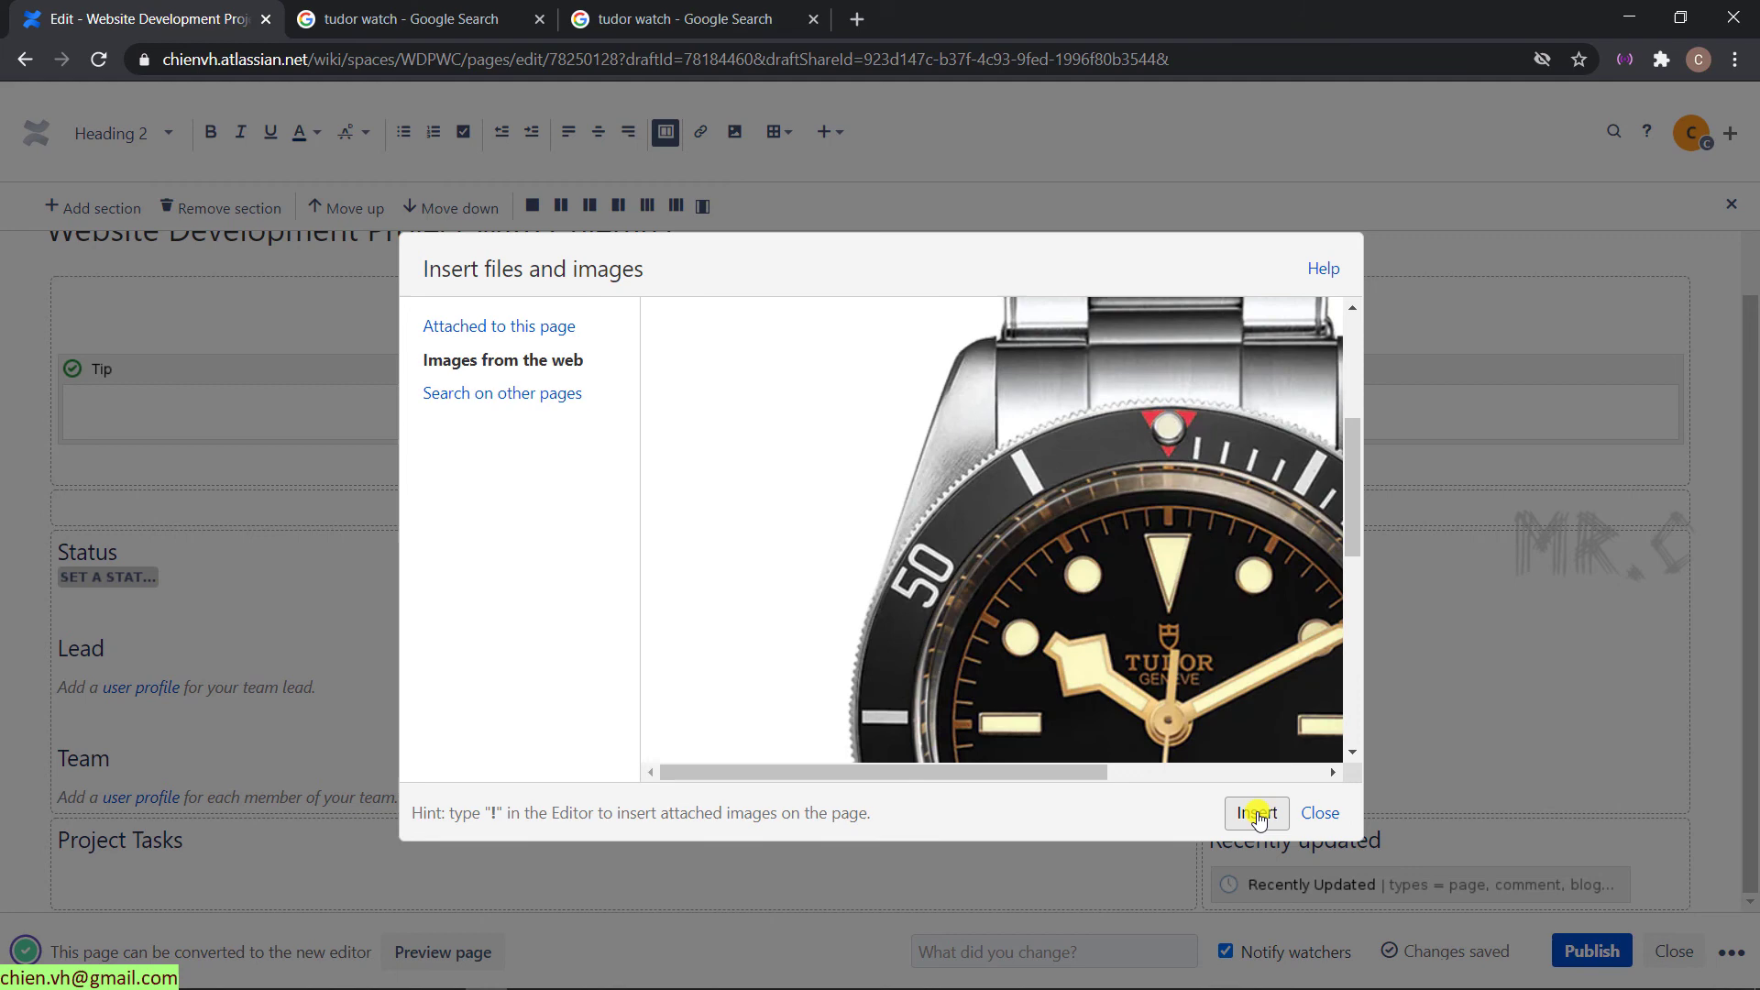
{"action": "left_click", "coordinate": [1254, 813]}
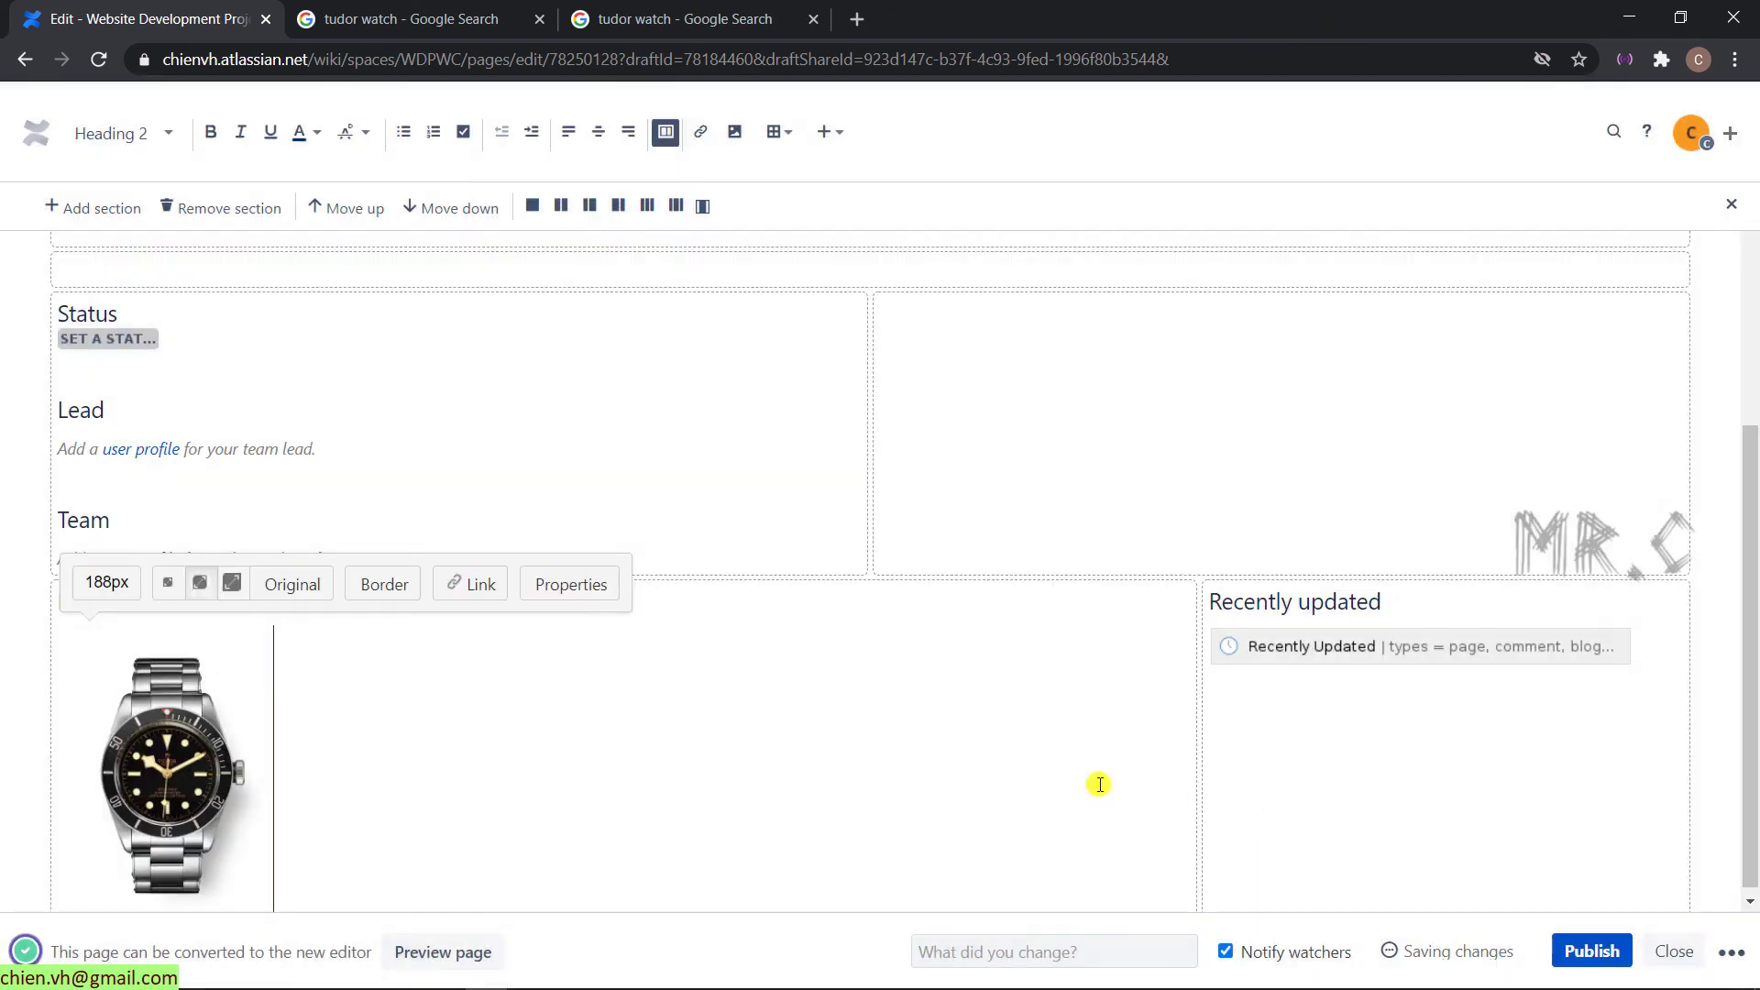
{"action": "left_click", "coordinate": [164, 727]}
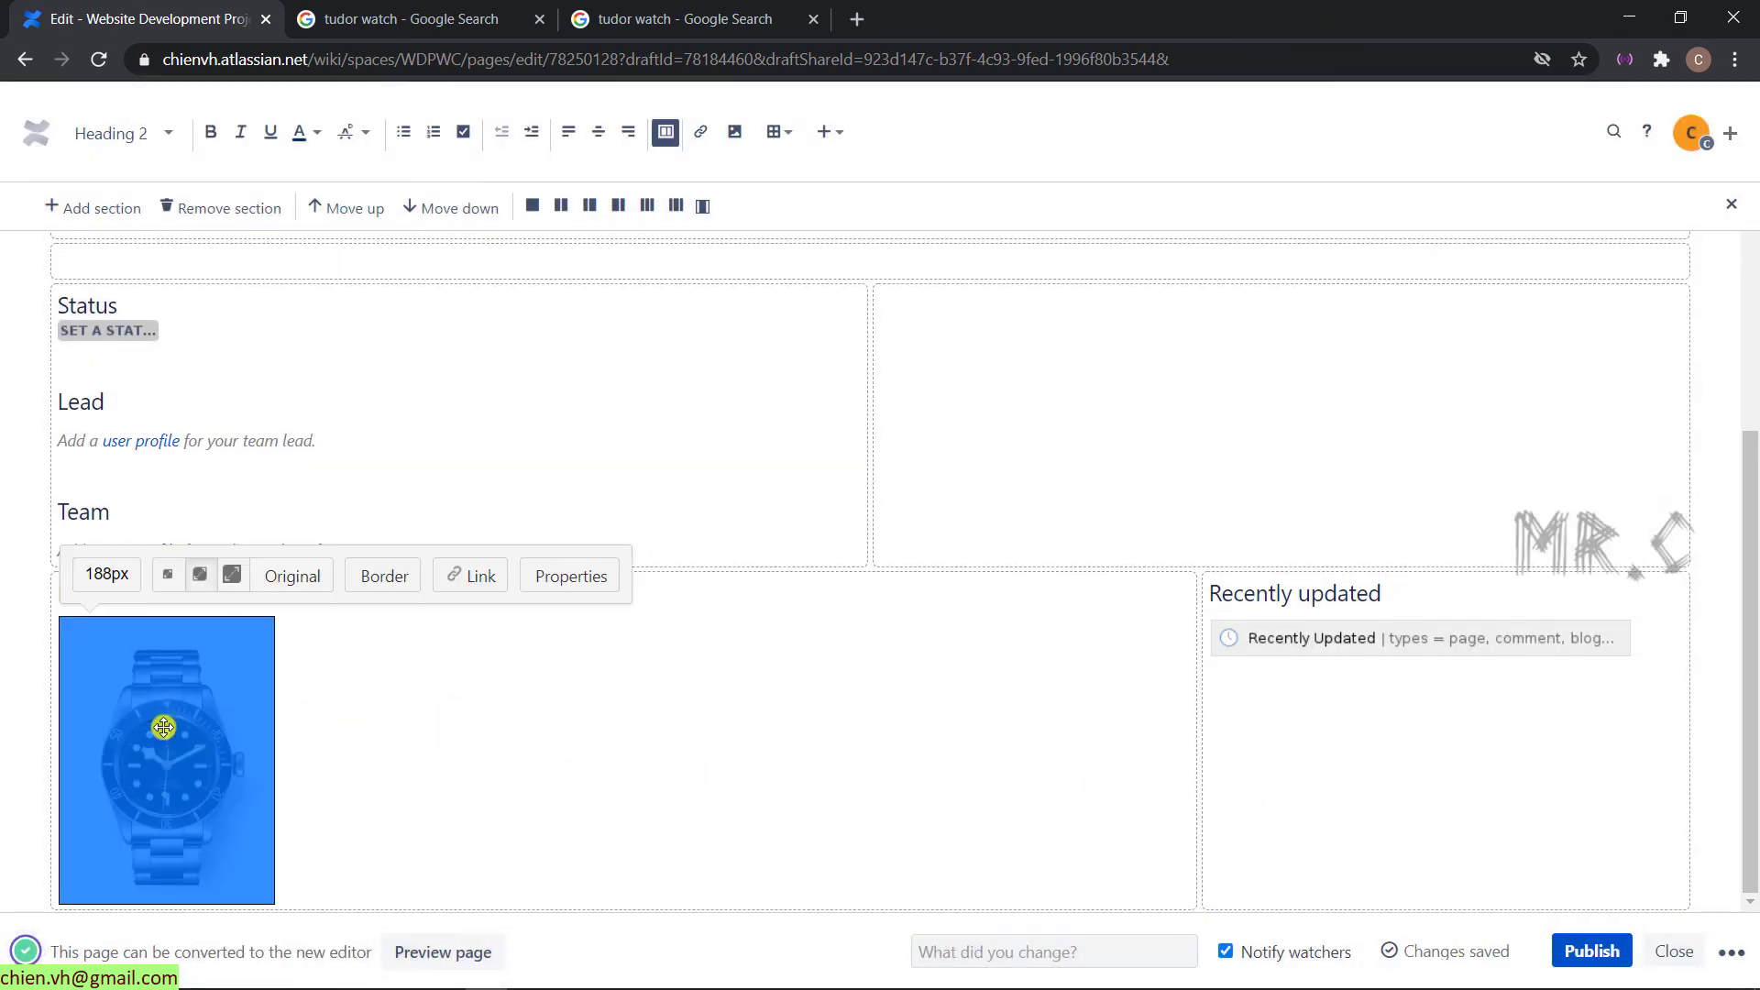
{"action": "left_click", "coordinate": [113, 573]}
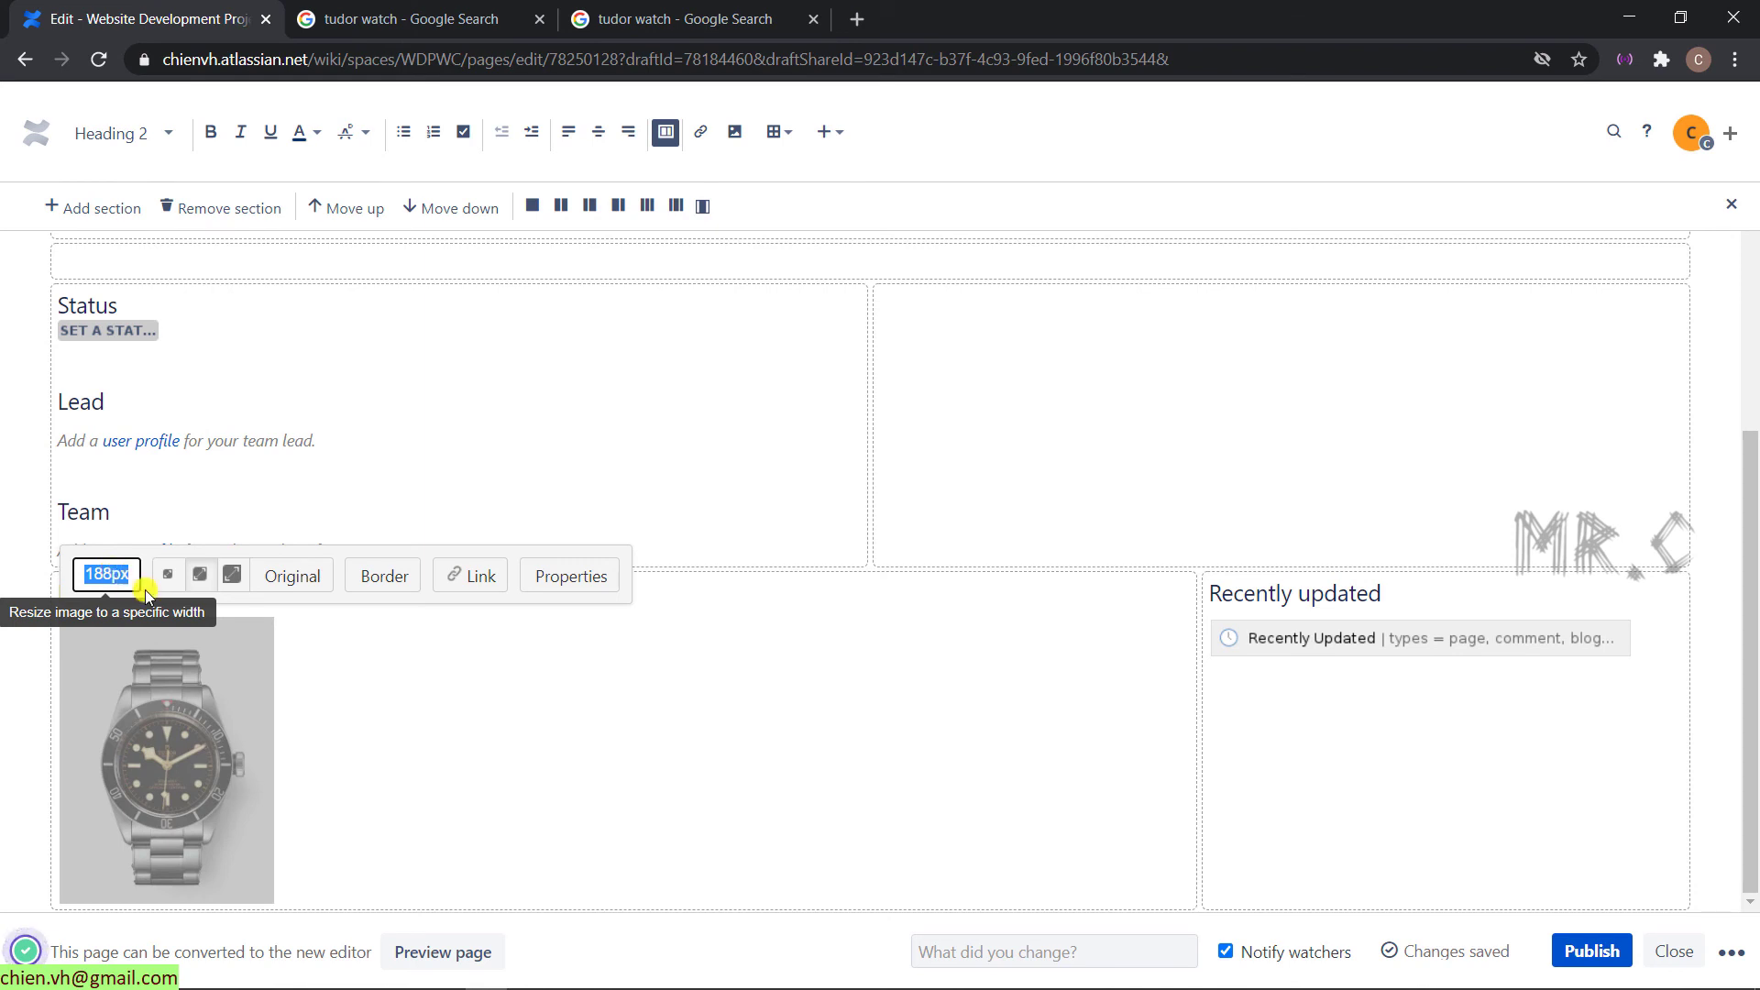
{"action": "left_click", "coordinate": [701, 678]}
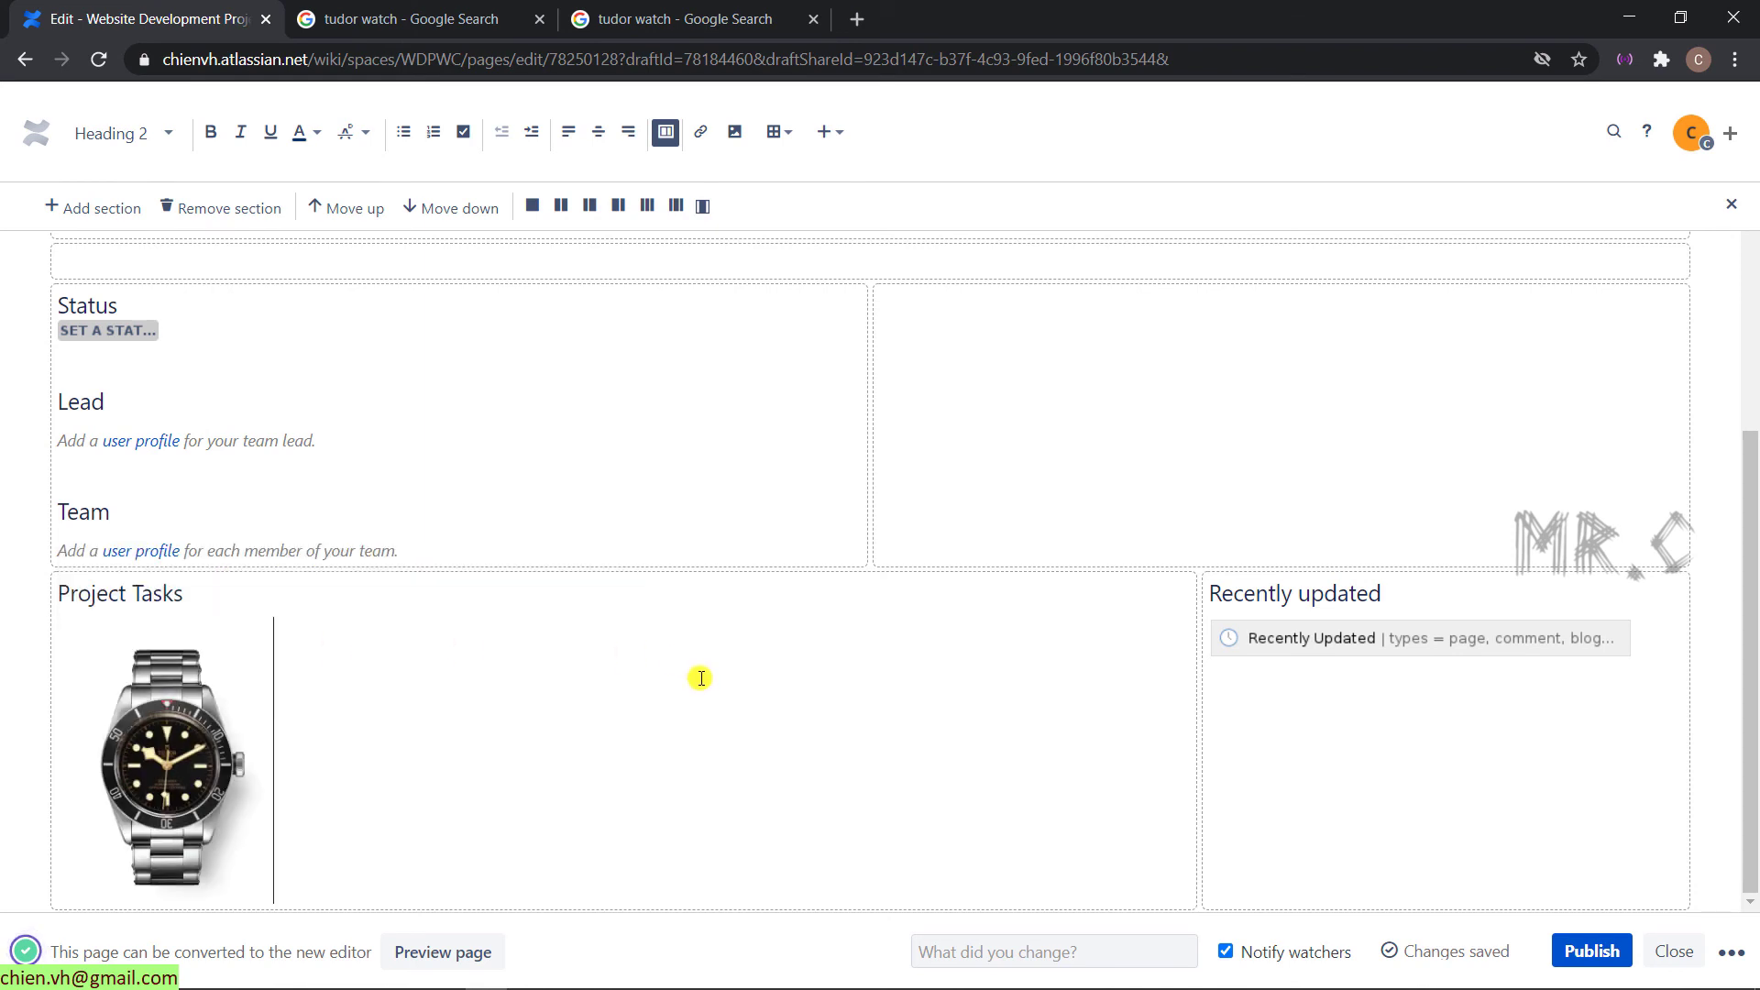
Publish the overview page and scroll down to review the Project Tasks section.
{"action": "left_click", "coordinate": [1591, 953]}
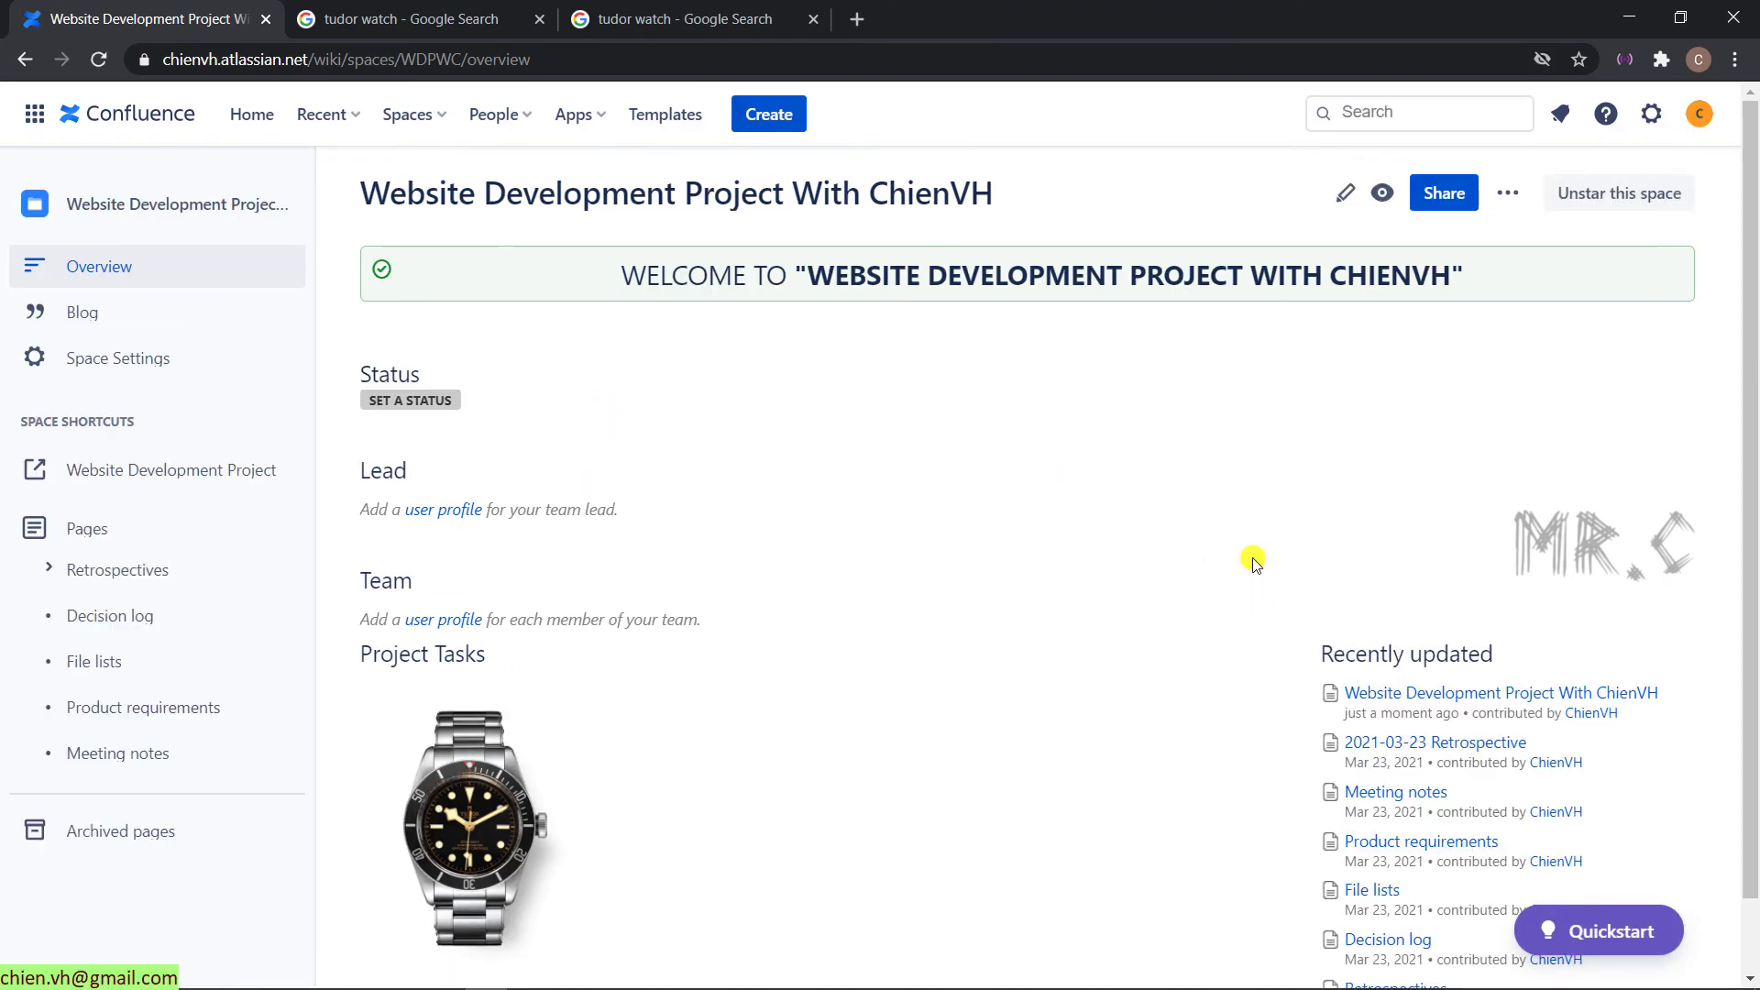
{"action": "scroll", "coordinate": [1321, 569], "scroll_direction": "down", "scroll_amount": 1}
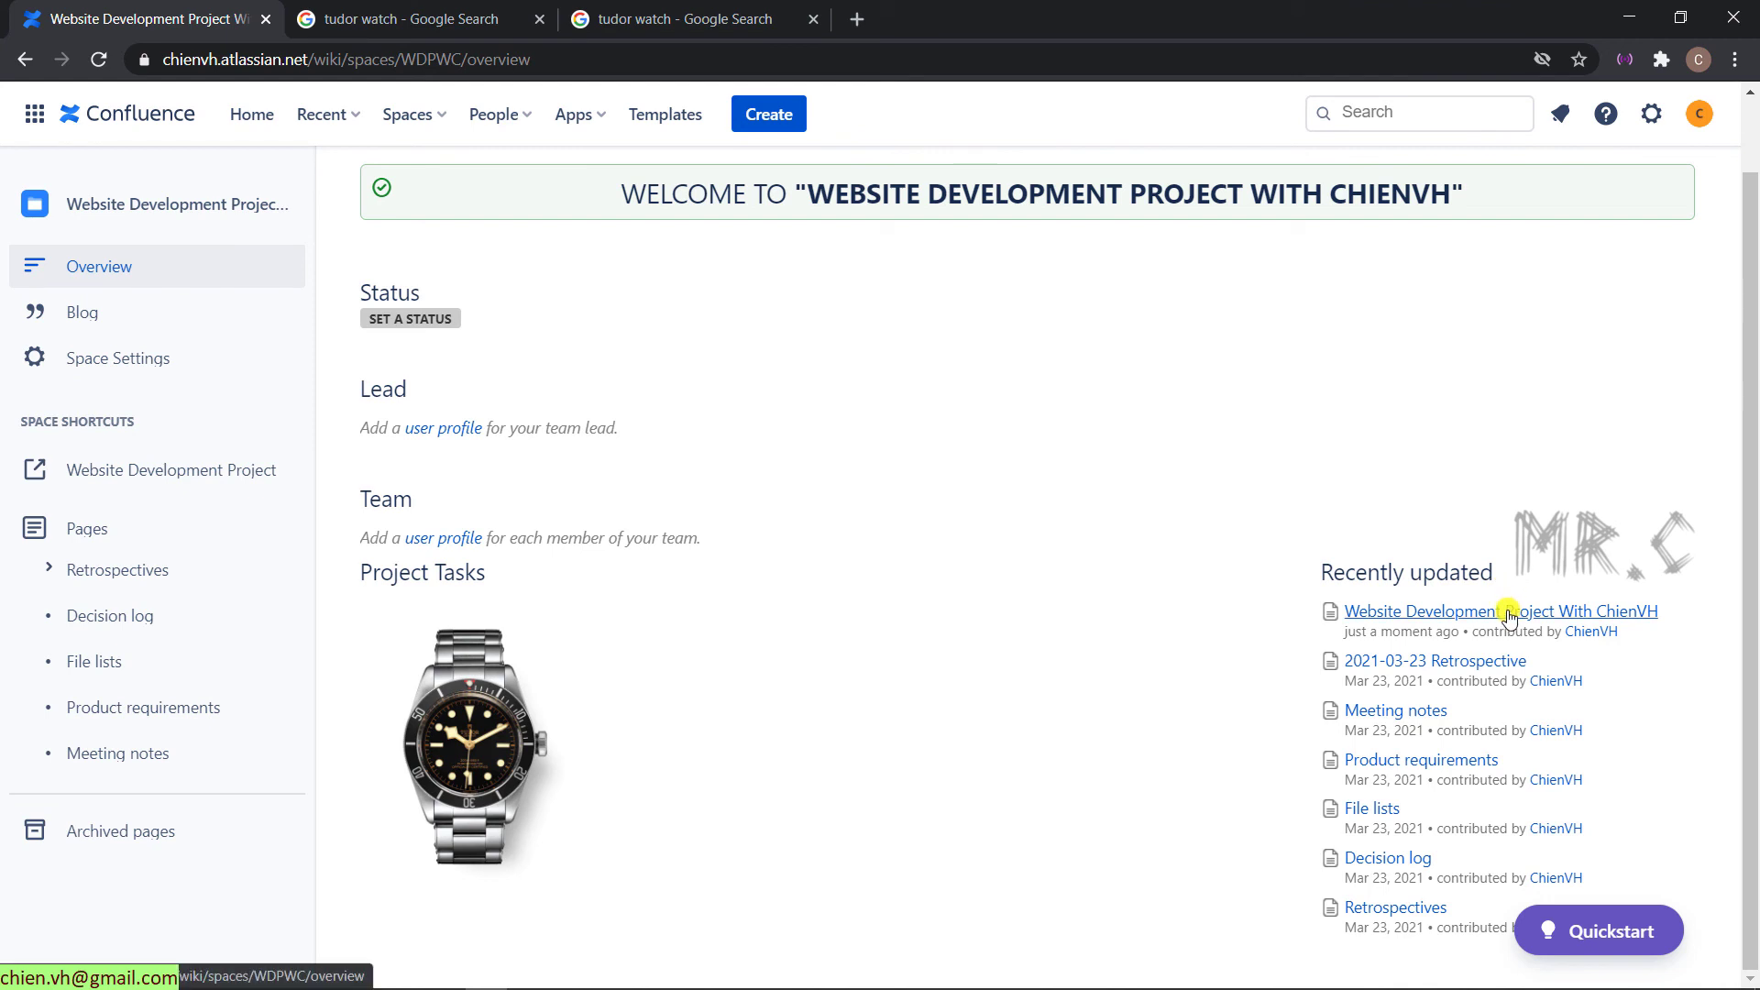